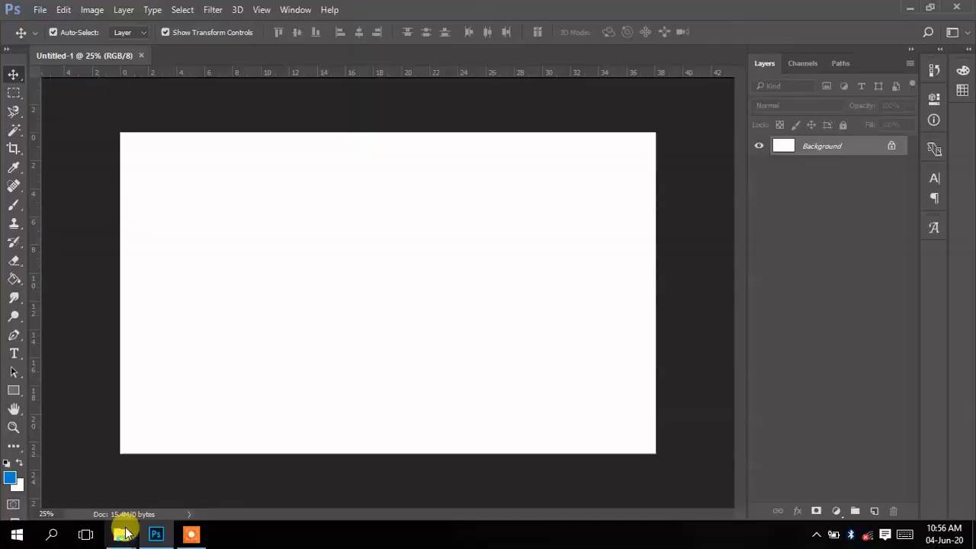
- Place SAVE_20200604_104952.png from the Order Photos folder, scale it to about 42.5% to span the canvas width, and lower it to Y 1040.5 px
left_click(121, 534)
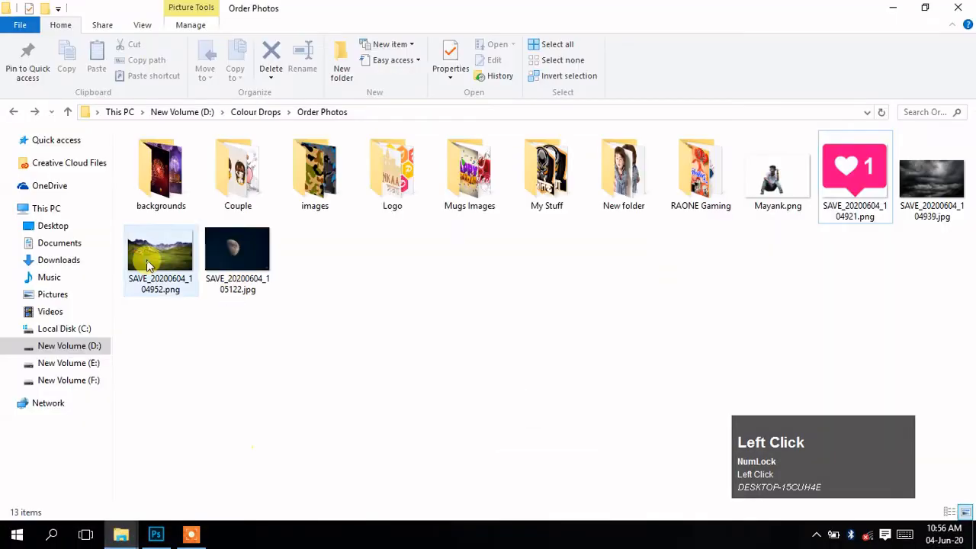
left_click_drag(162, 263, 329, 332)
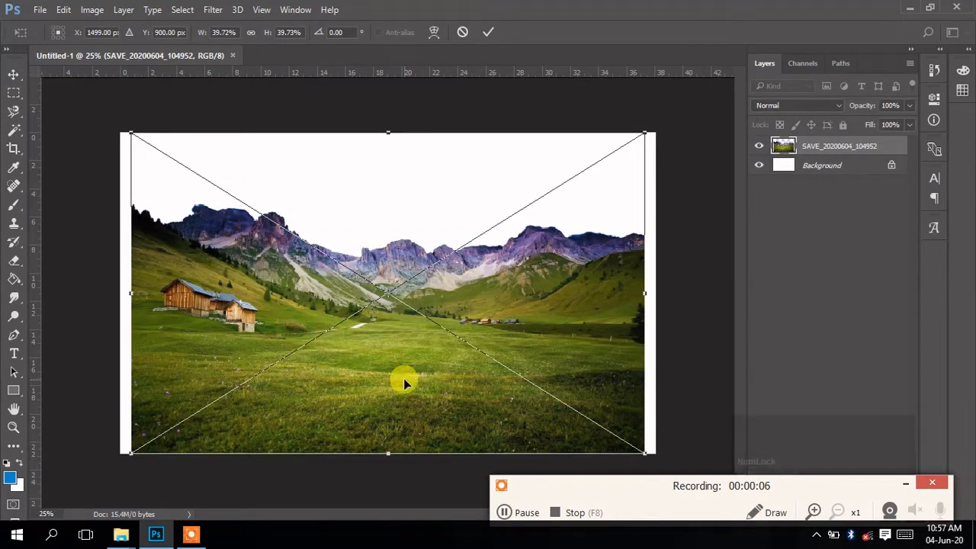
left_click_drag(639, 450, 662, 466)
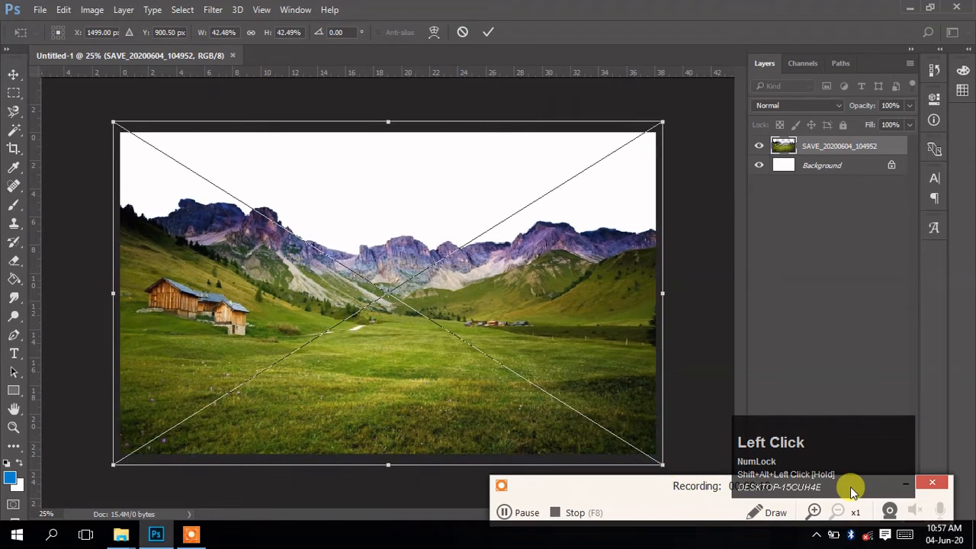
left_click_drag(869, 452, 875, 421)
left_click(906, 484)
left_click_drag(849, 454, 849, 484)
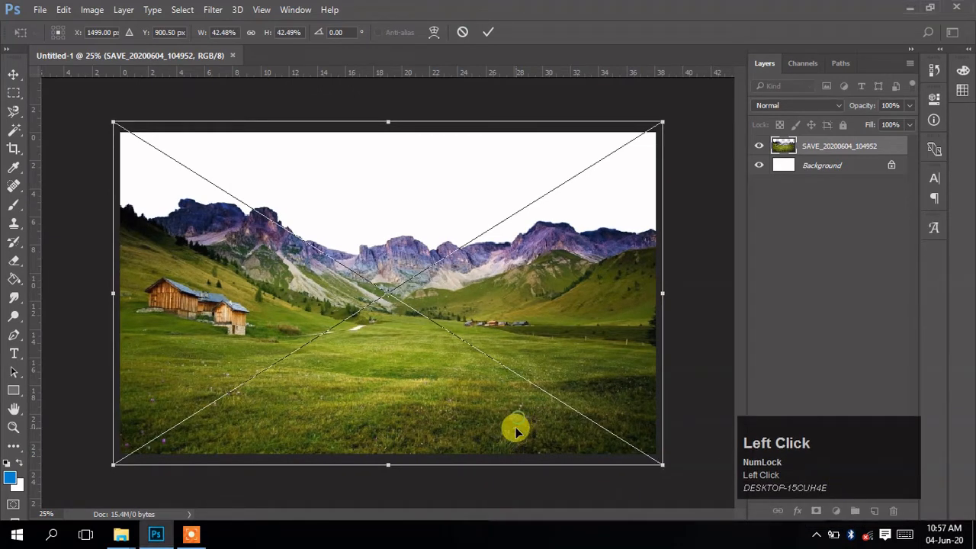
left_click_drag(513, 425, 478, 322)
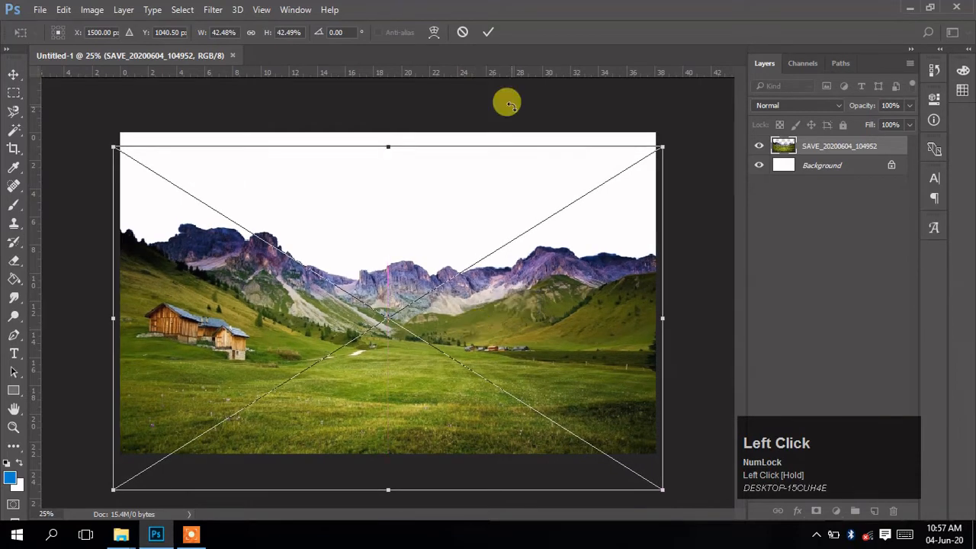
left_click(487, 33)
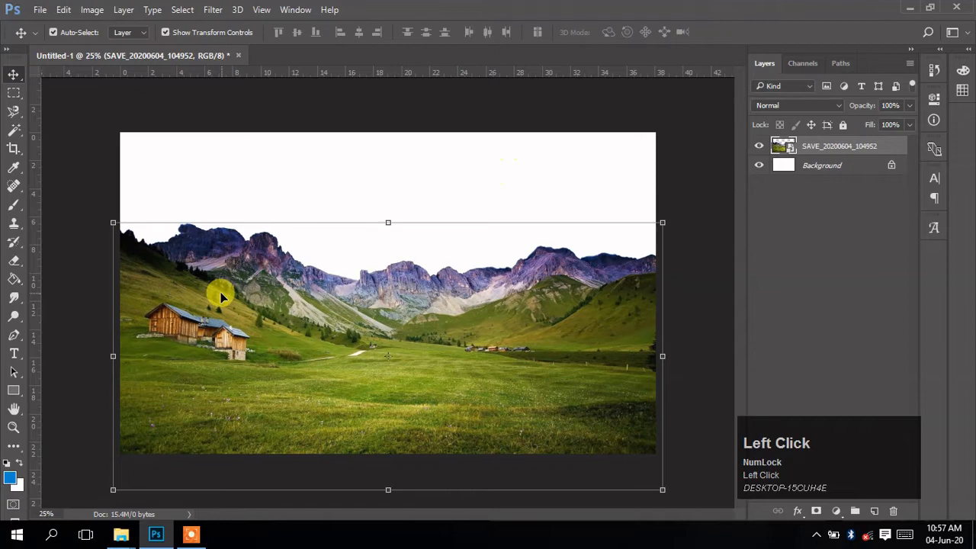
- Place SAVE_20200604_104939.jpg scaled to about 237% to cover the canvas, and stack it beneath the landscape layer
left_click(122, 534)
left_click_drag(942, 195, 319, 307)
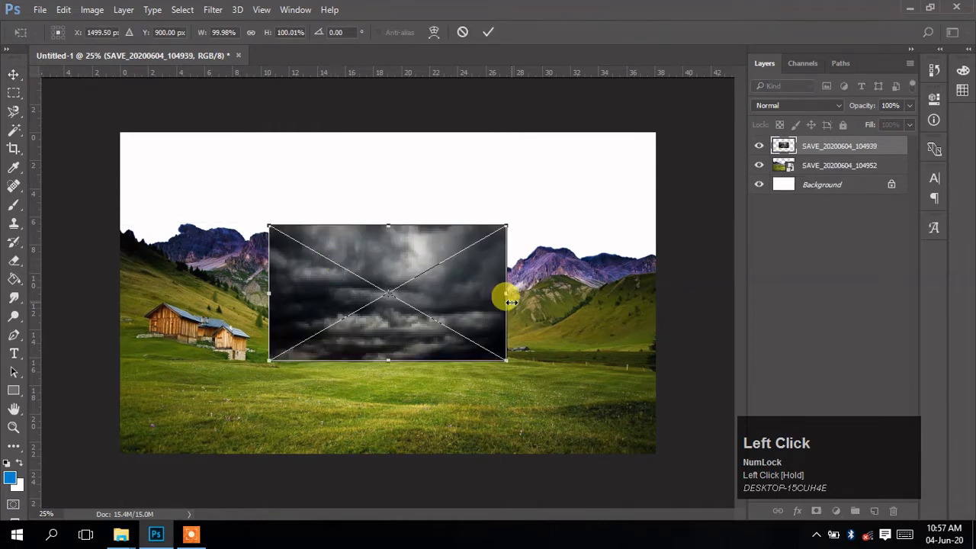
left_click_drag(506, 359, 669, 453)
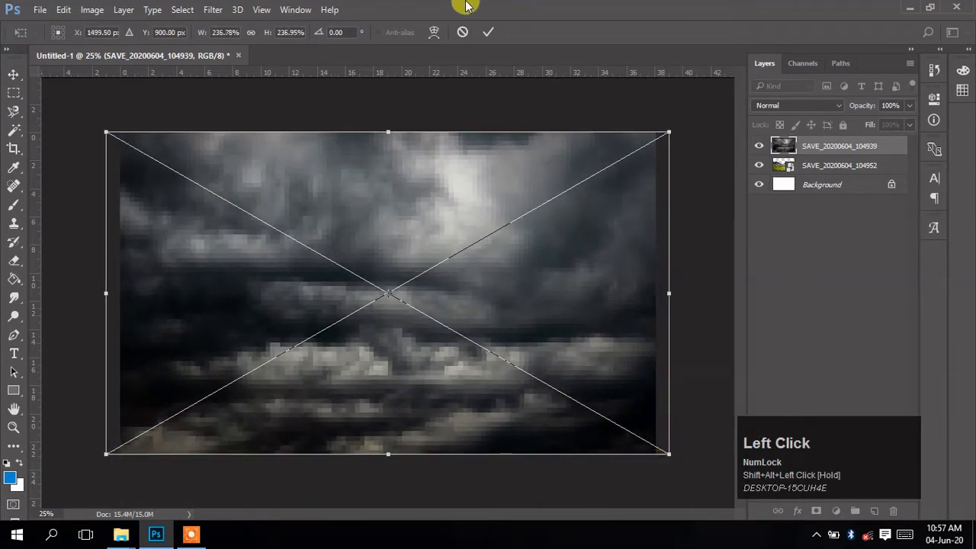
left_click(485, 36)
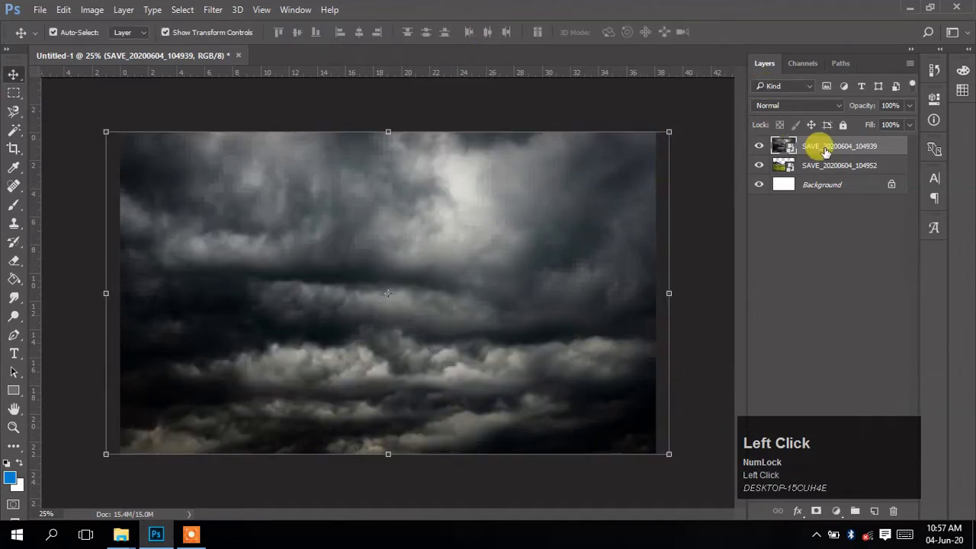
mouse_move(817, 145)
left_mouse_down()
mouse_move(826, 168)
mouse_move(818, 157)
left_mouse_up()
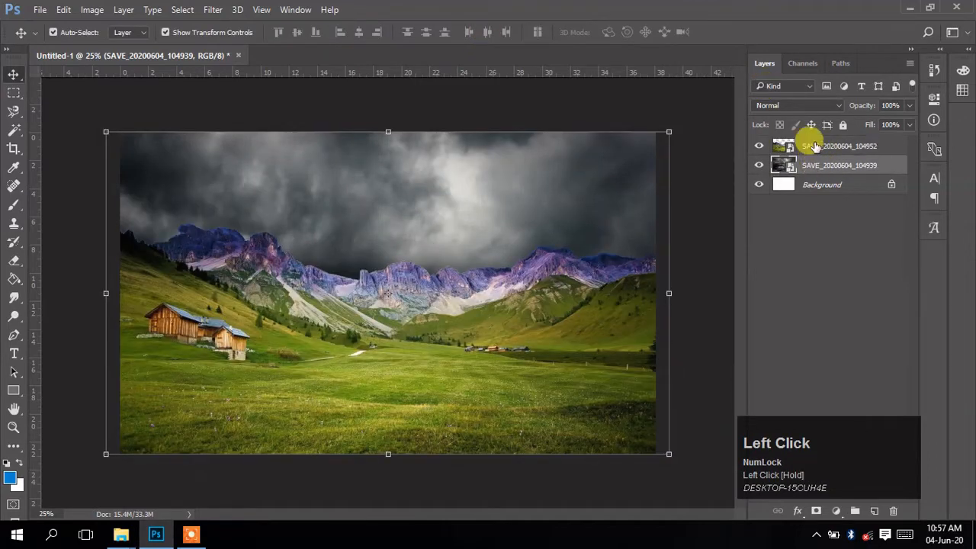
- Convert the stormy sky layer to a smart object and move it up behind the mountains
right_click(810, 161)
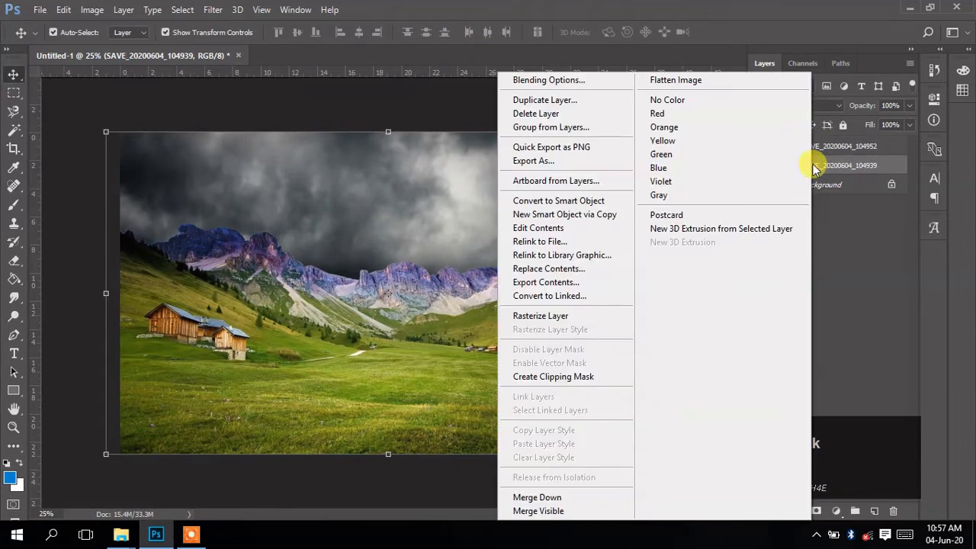
left_click(573, 203)
left_click_drag(433, 222, 431, 116)
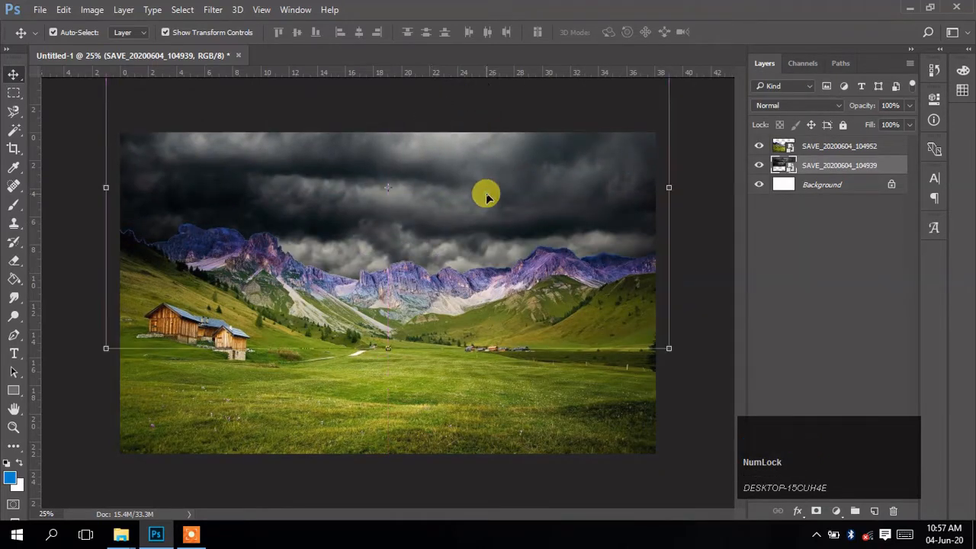
left_click_drag(486, 196, 492, 250)
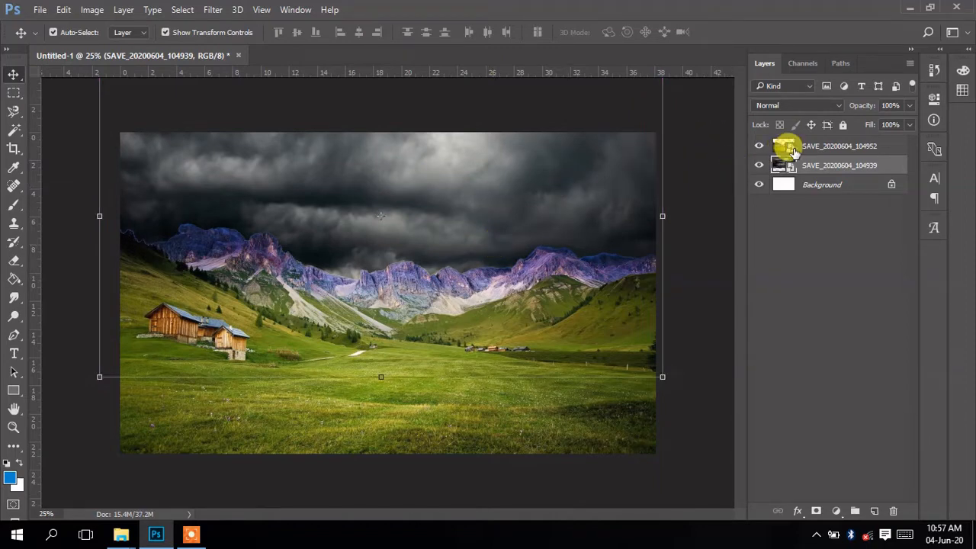
- Convert the landscape layer to a smart object and rasterize both the landscape and sky layers
right_click(797, 150)
left_click(591, 203)
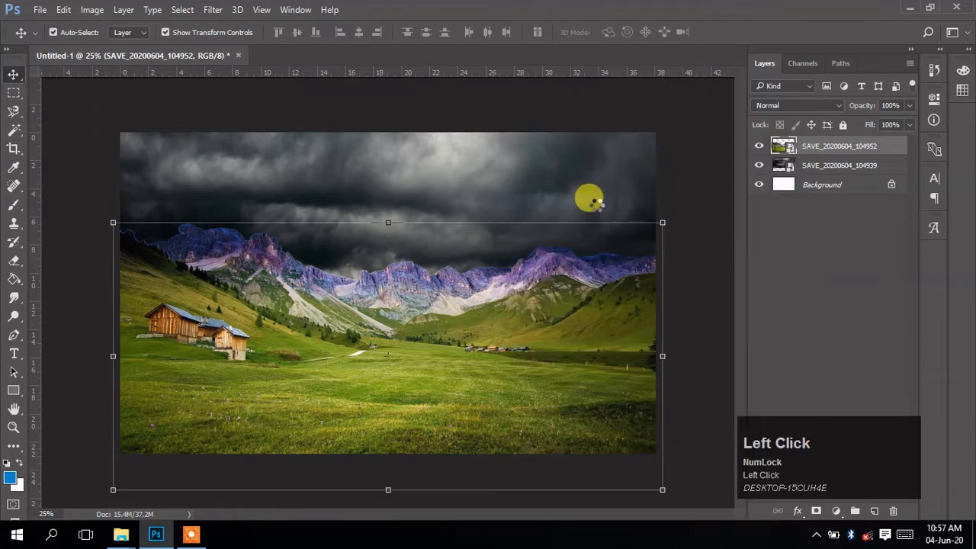
right_click(808, 148)
left_click(583, 313)
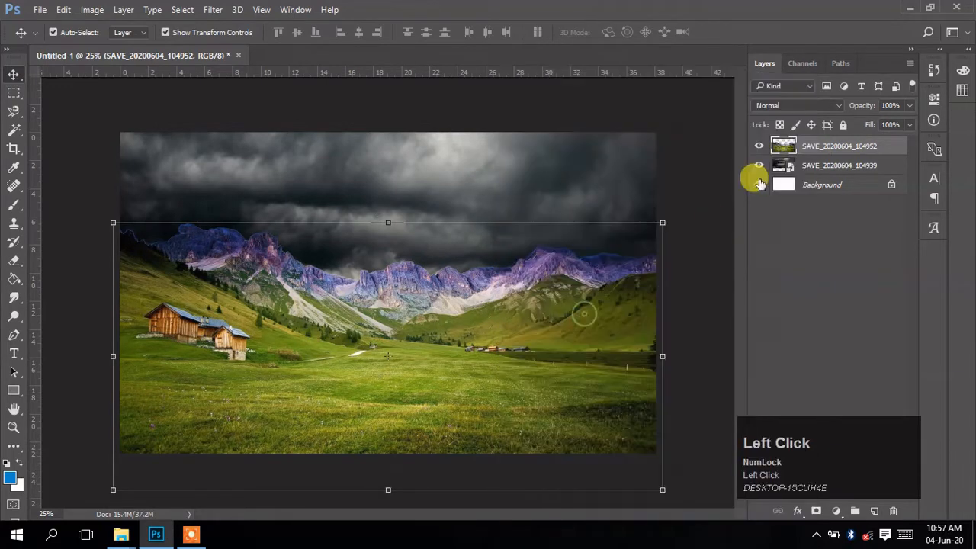
right_click(797, 165)
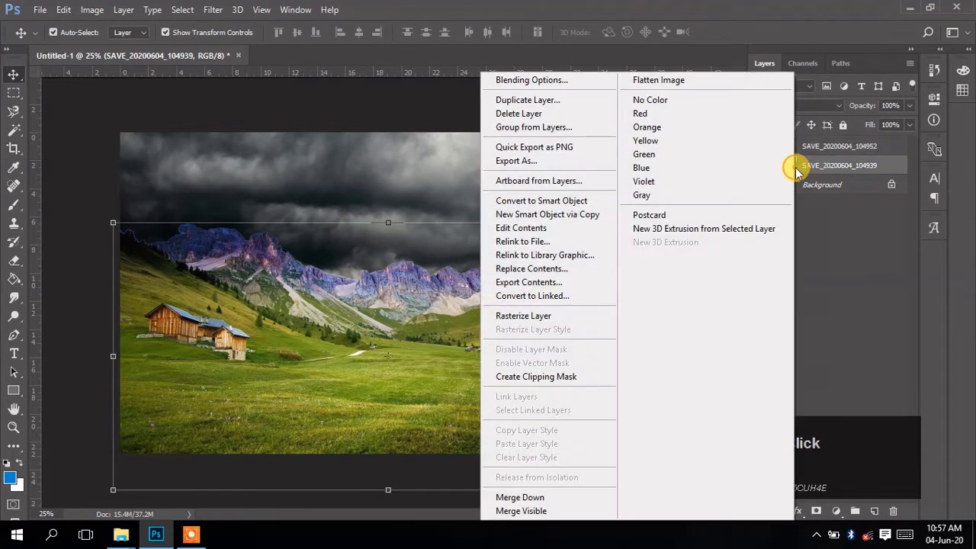
left_click(550, 320)
left_click(755, 229)
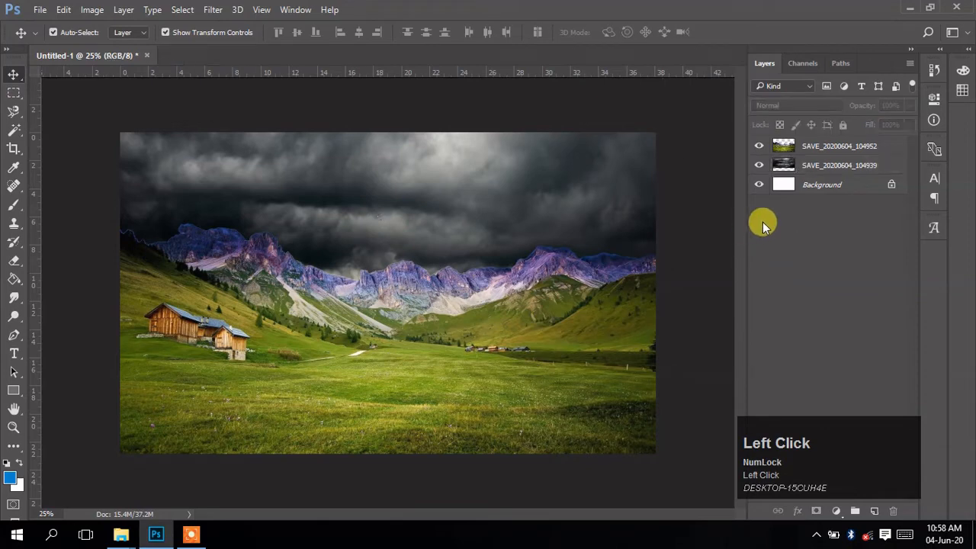
- Darken the landscape with a Levels adjustment clipped to its layer, setting the white output level to 131
left_click(810, 144)
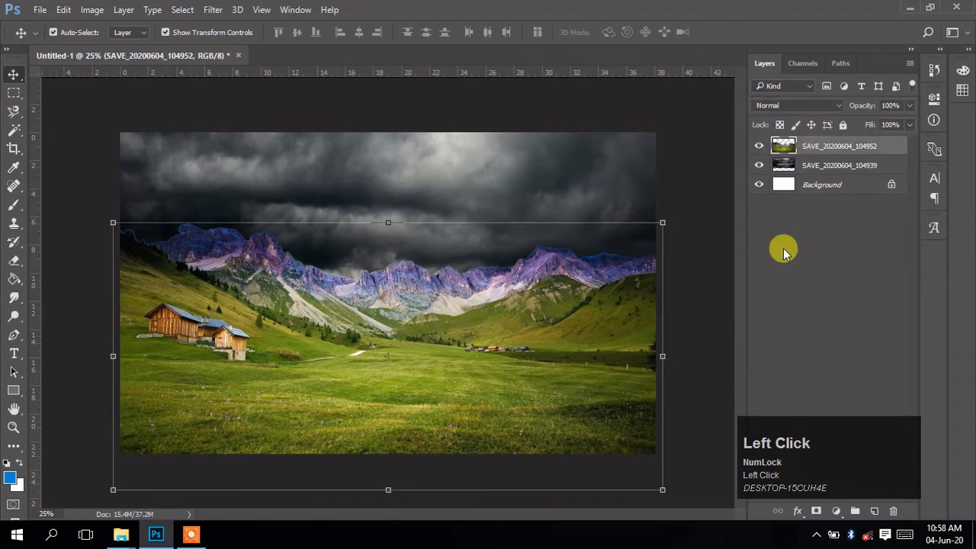
left_click(835, 511)
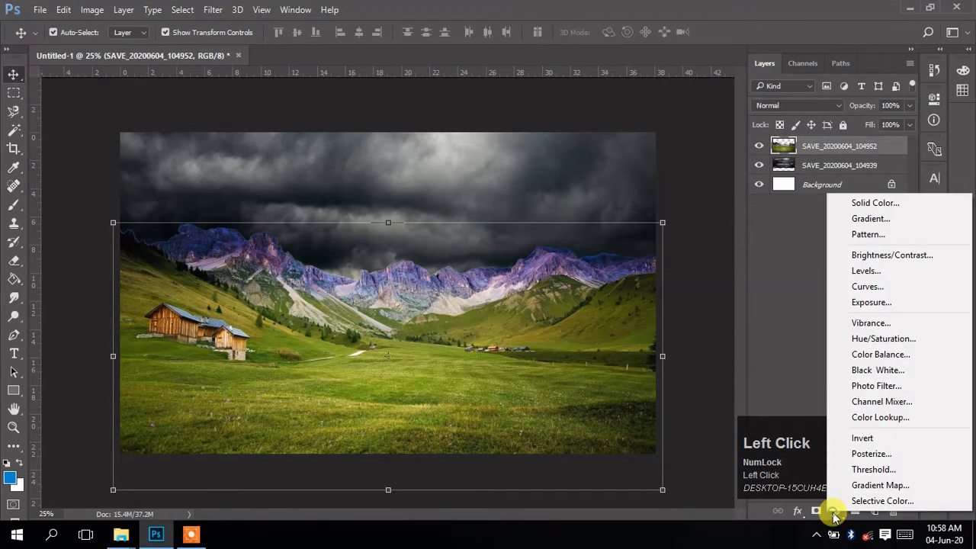
left_click(858, 273)
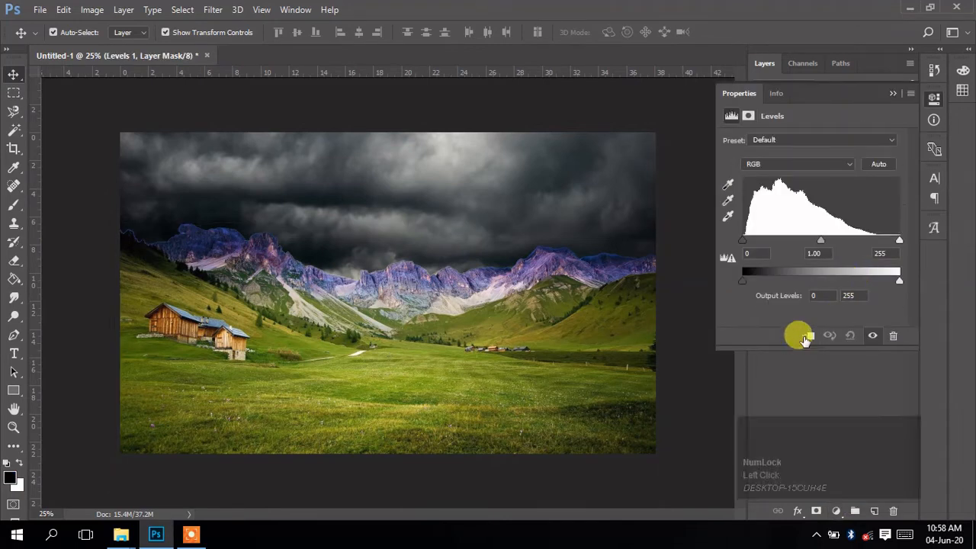
left_click(806, 336)
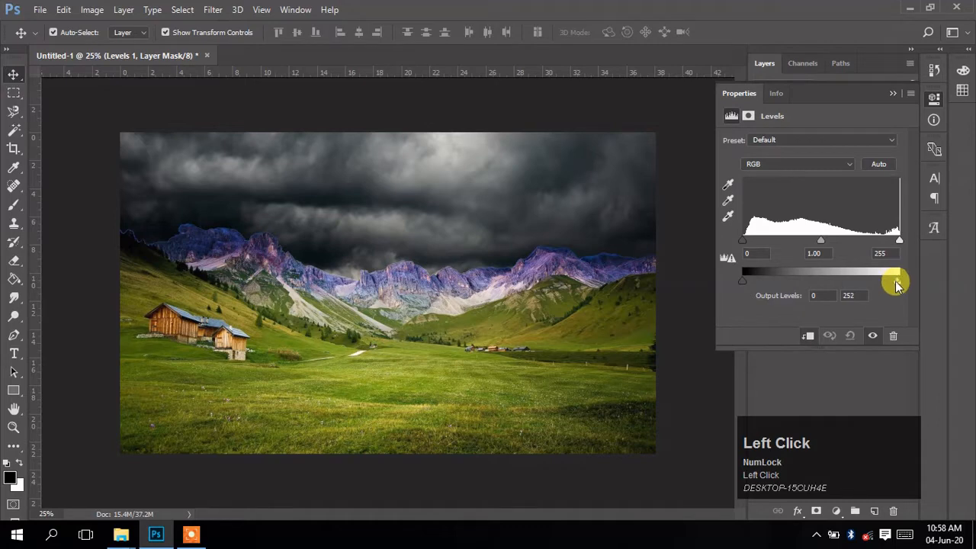
left_click_drag(896, 283, 833, 282)
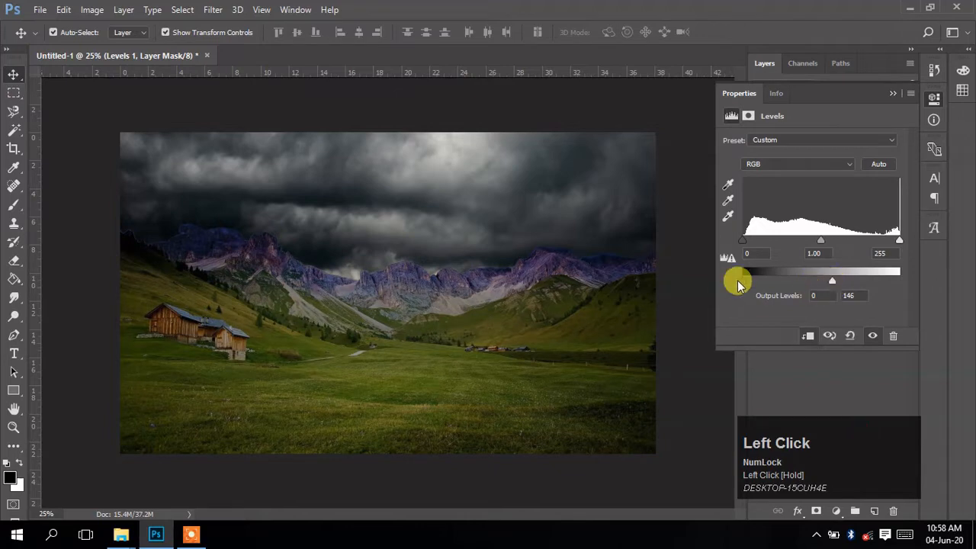
mouse_move(742, 280)
left_mouse_down()
mouse_move(753, 280)
mouse_move(733, 286)
left_mouse_up()
left_click_drag(831, 276, 823, 280)
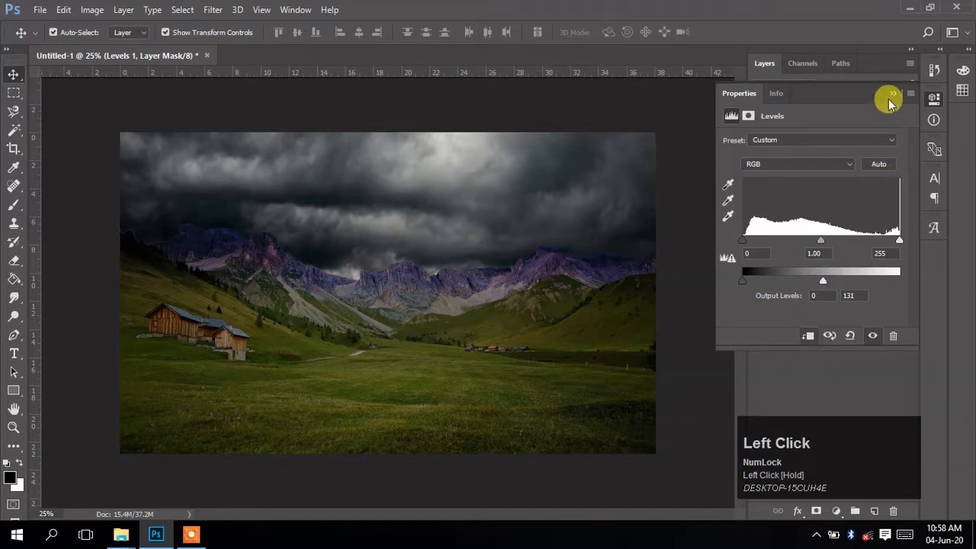
left_click(892, 94)
- Add a clipped Hue/Saturation adjustment to the landscape with saturation -37 and lightness -24
left_click(837, 509)
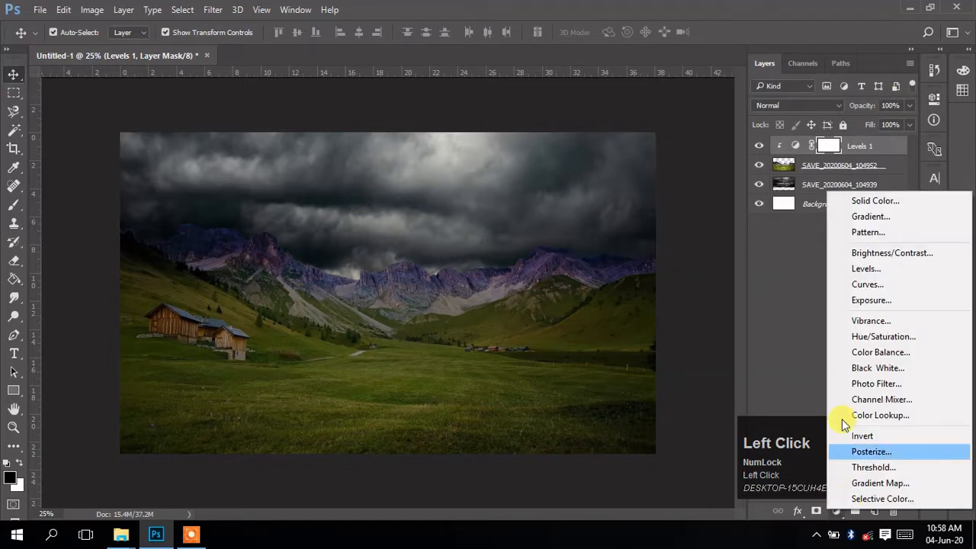
left_click(858, 337)
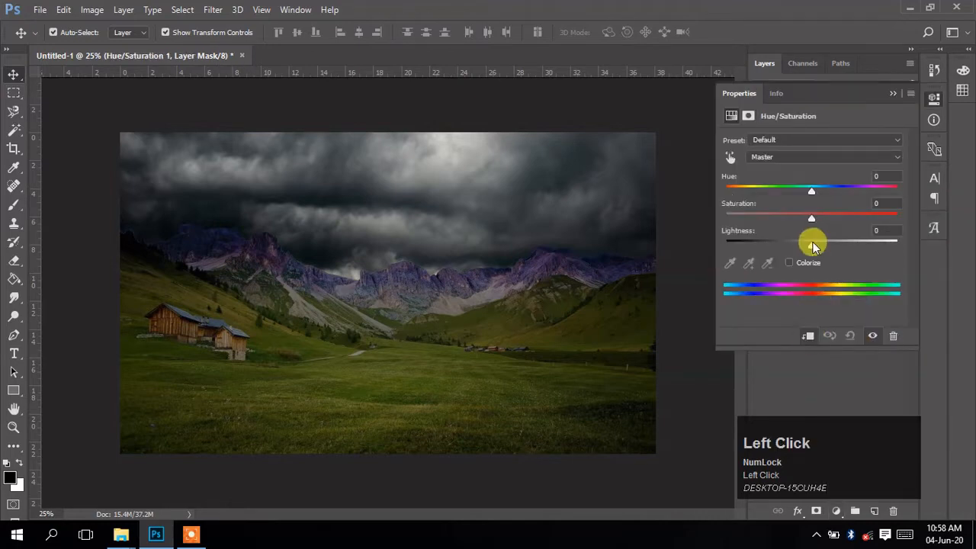
left_click_drag(812, 219, 787, 221)
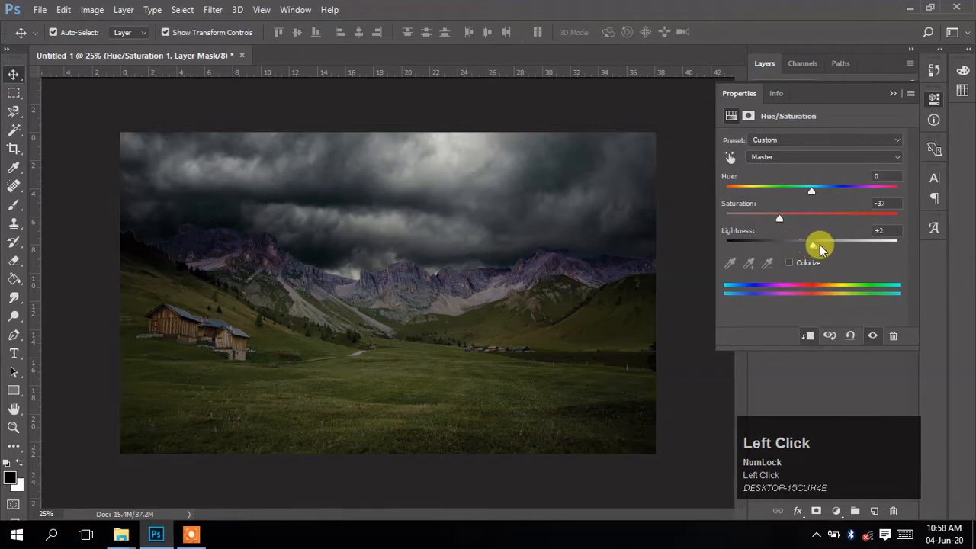
left_click_drag(820, 245, 793, 249)
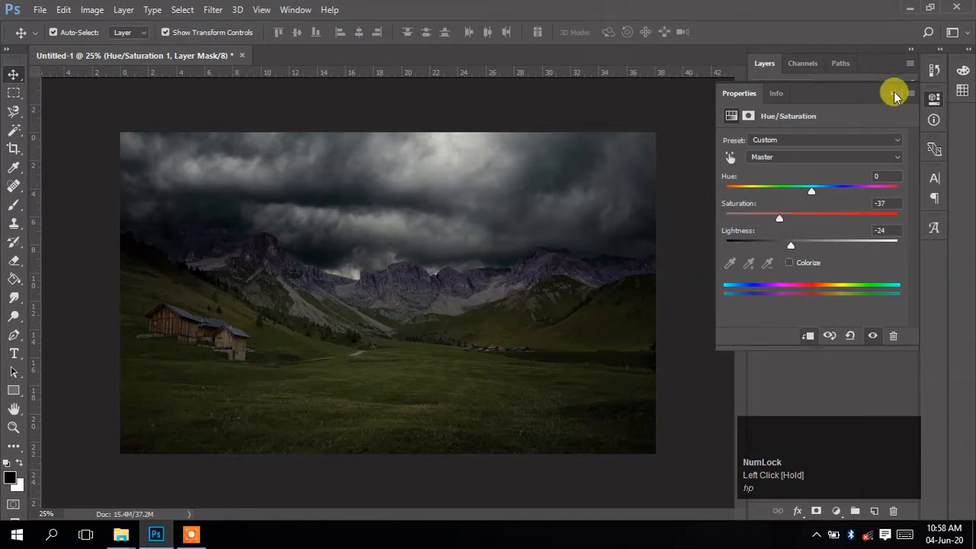
left_click(892, 93)
- Add a clipped Brightness/Contrast adjustment to the landscape with brightness 43 and contrast 43
left_click(833, 513)
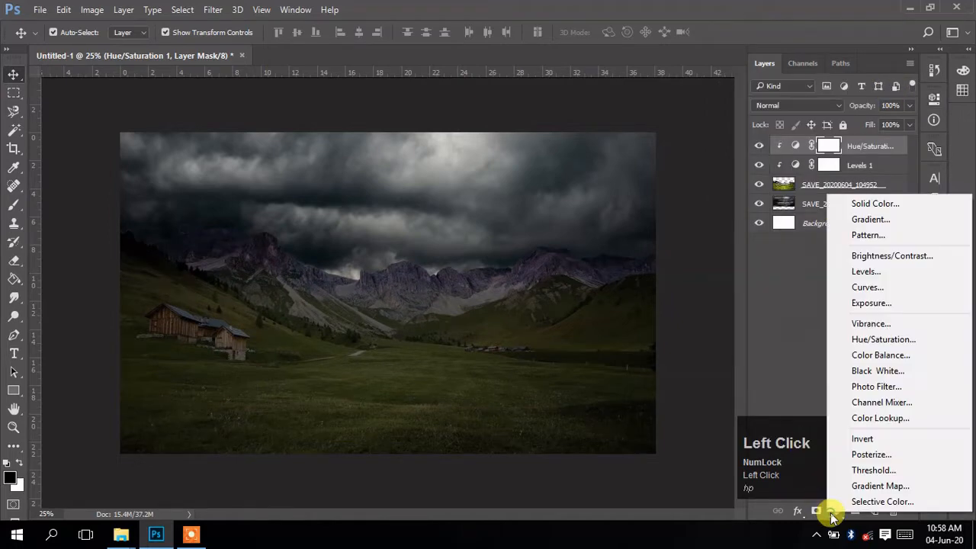
left_click(851, 261)
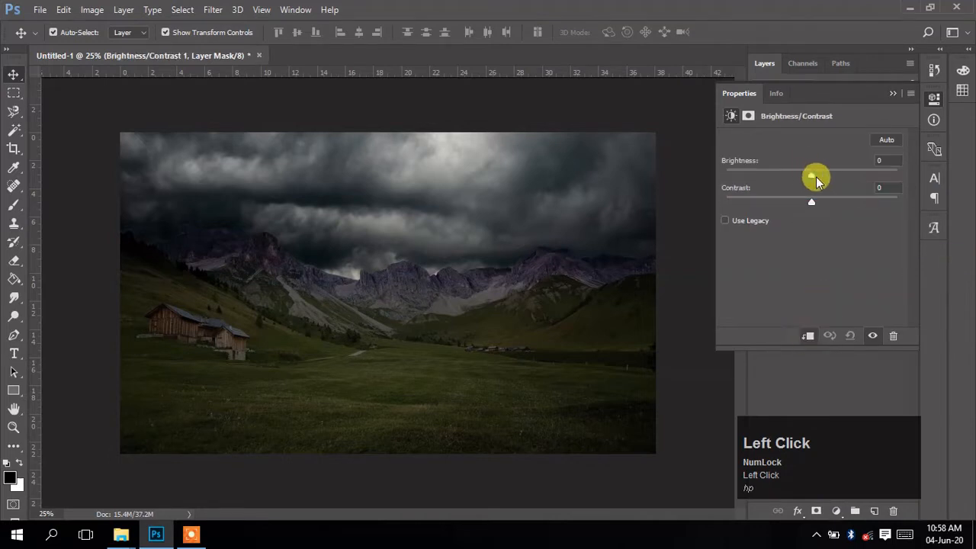
left_click_drag(815, 176, 824, 179)
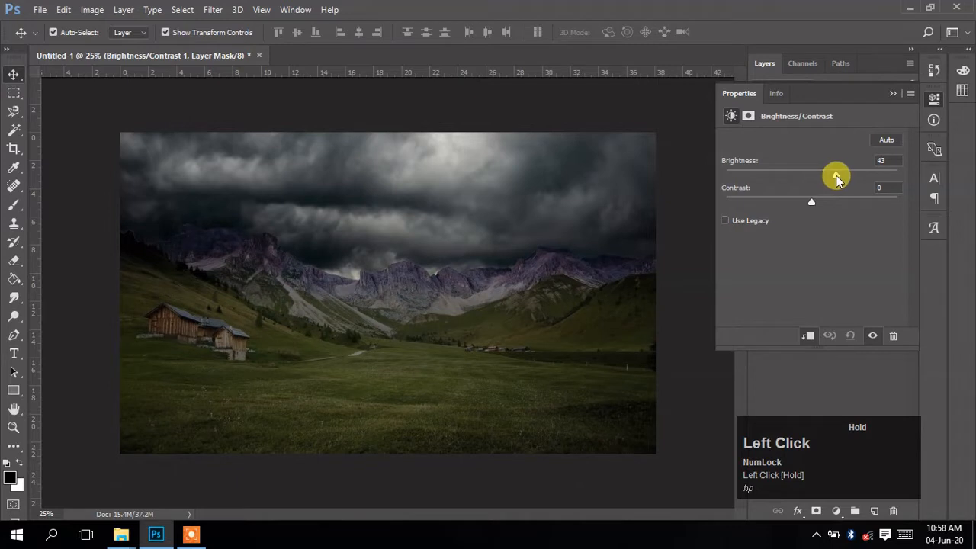
left_click_drag(811, 206, 838, 207)
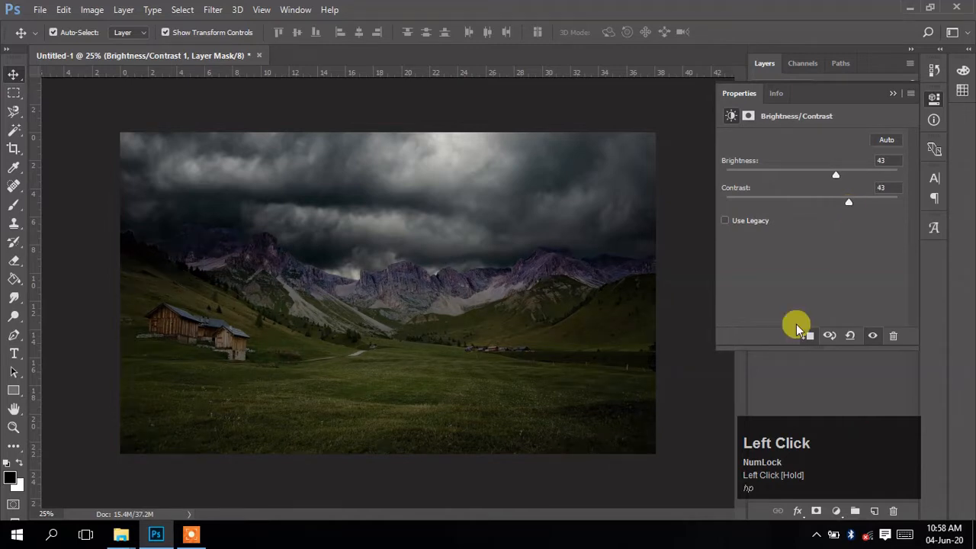
left_click(890, 93)
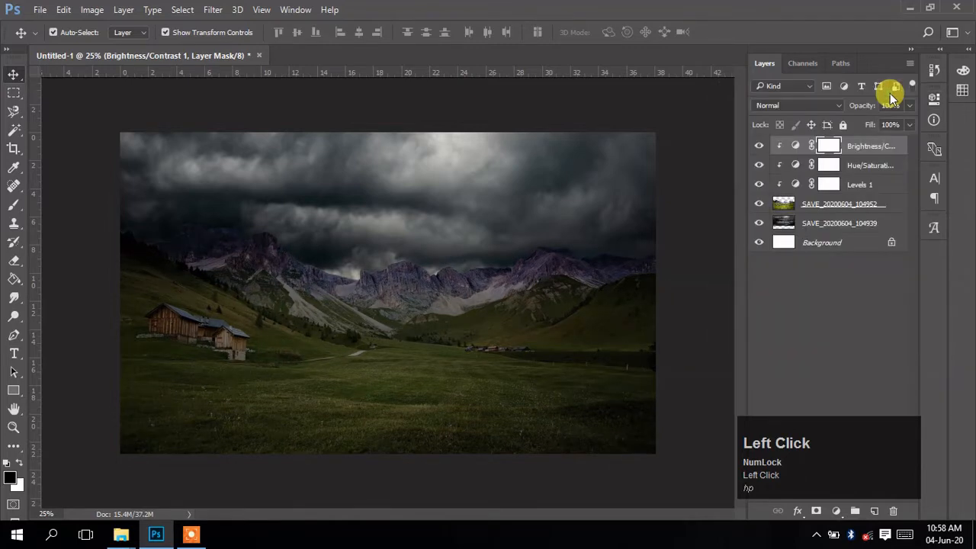
left_click(823, 290)
- Add a Brightness/Contrast adjustment clipped to the stormy sky layer with brightness -51 and contrast 46
left_click(831, 224)
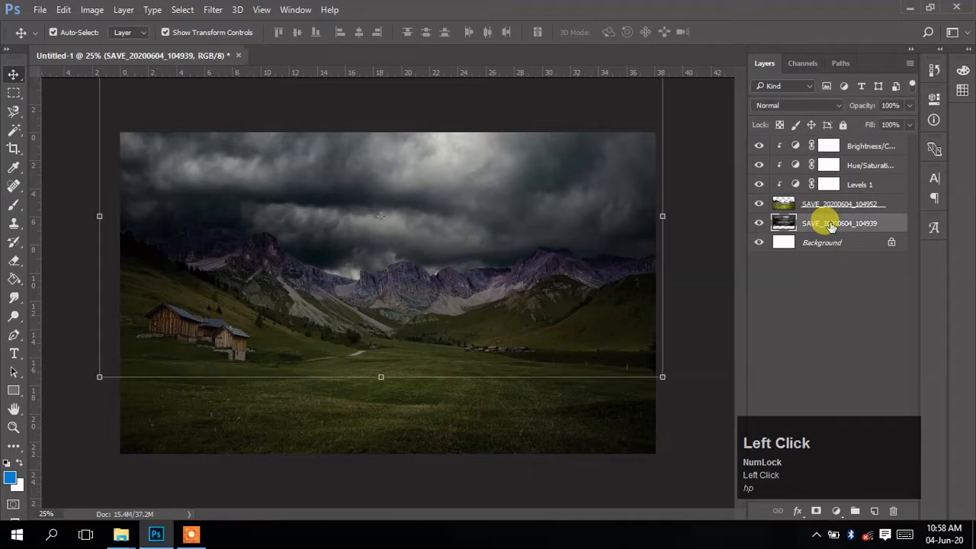
left_click(838, 511)
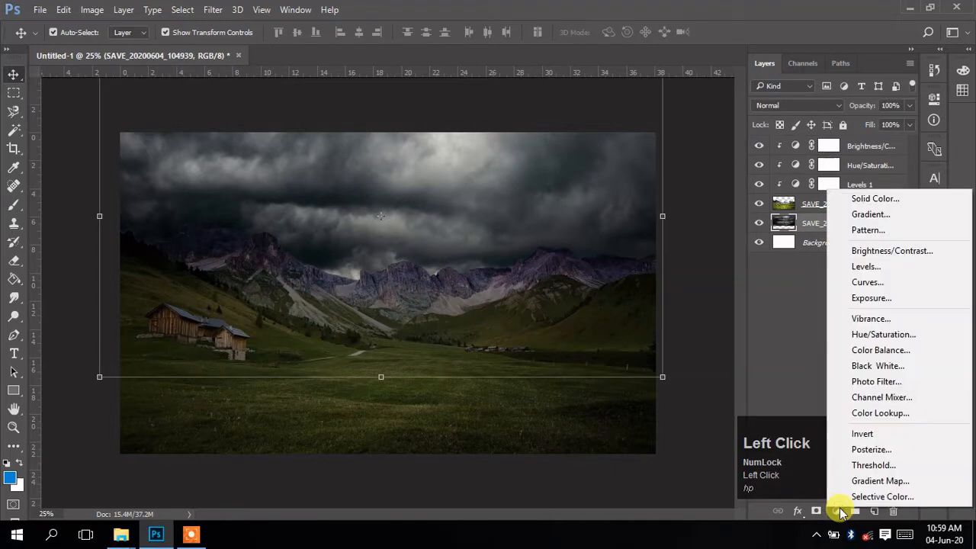
left_click(857, 252)
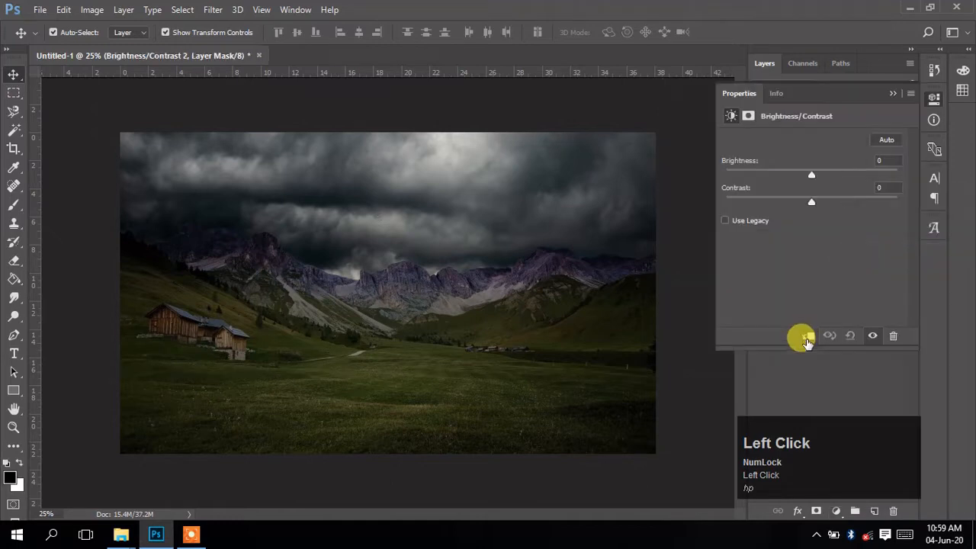
left_click_drag(811, 175, 850, 205)
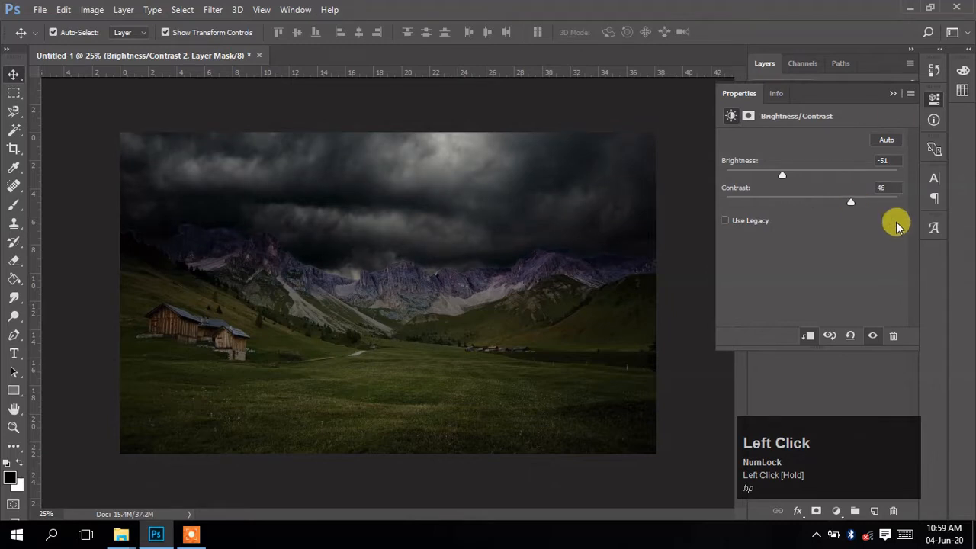
left_click(893, 93)
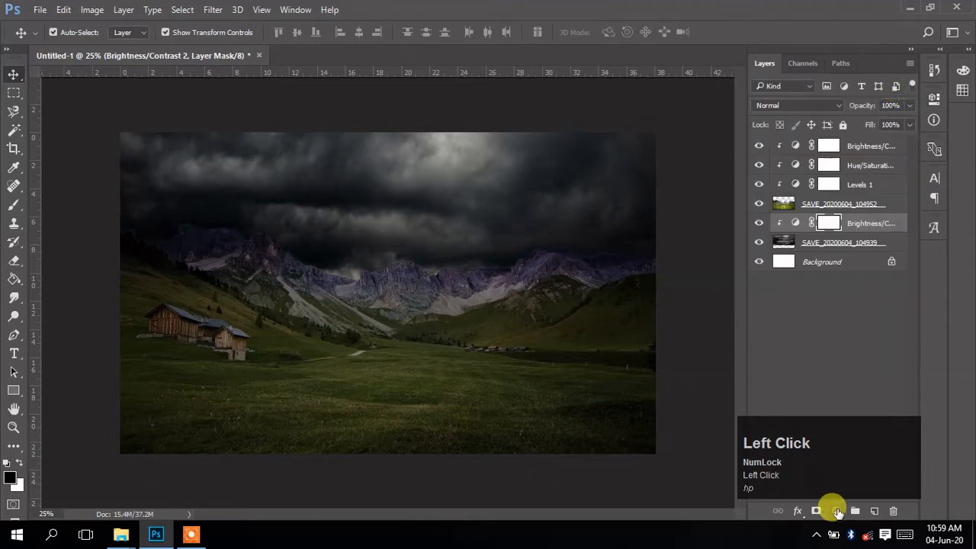
- Darken the sky further with a clipped Levels adjustment, setting the white output level to 139
left_click(836, 511)
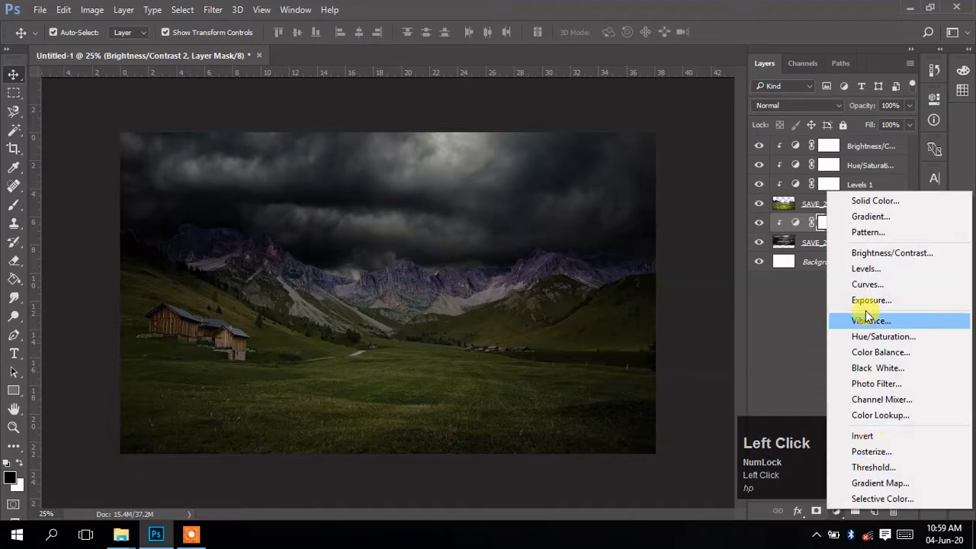
left_click(864, 269)
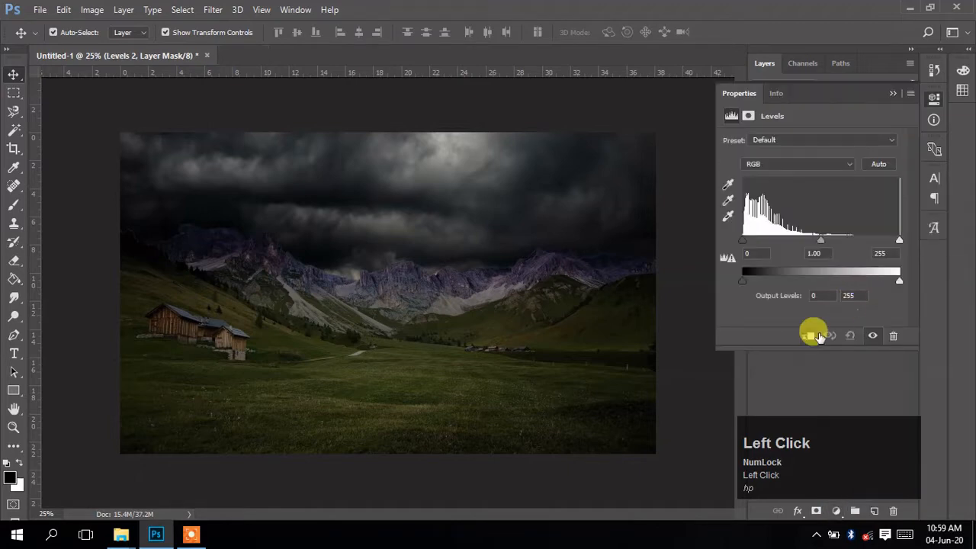
left_click(811, 339)
left_click_drag(897, 284, 830, 282)
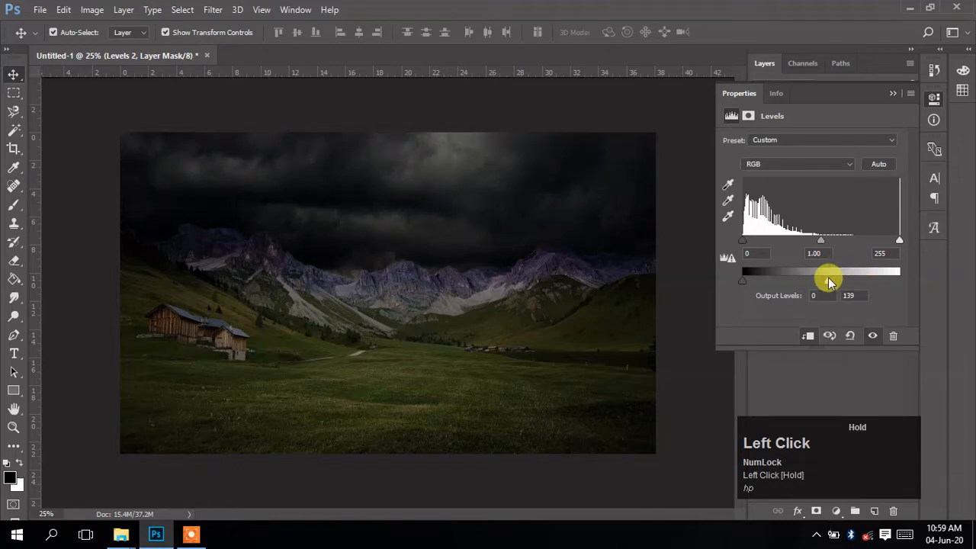
left_click(893, 93)
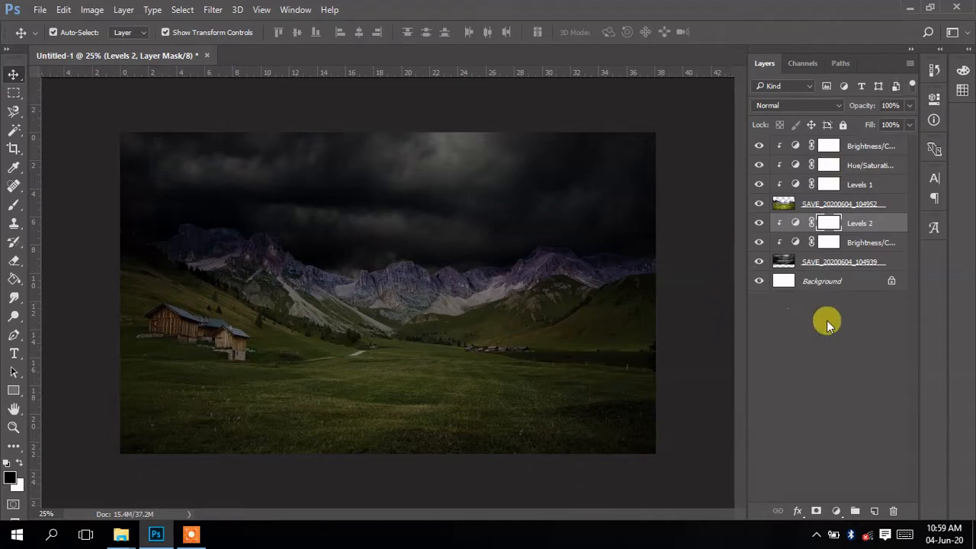
- Place the moon image SAVE_20200604_105122 from the Order Photos folder above the sky's Levels adjustment, over the upper middle of the scene
mouse_move(124, 533)
left_click(114, 496)
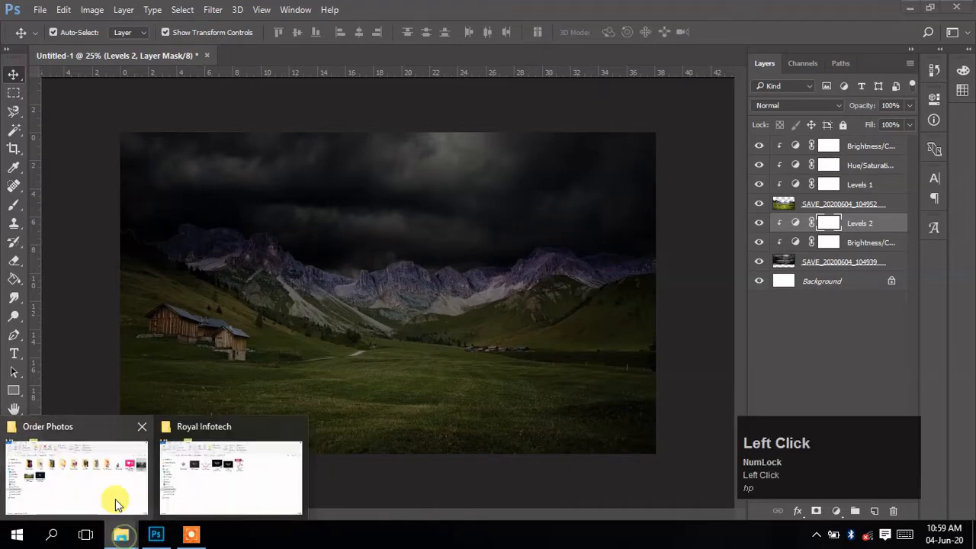
left_click_drag(233, 268, 505, 211)
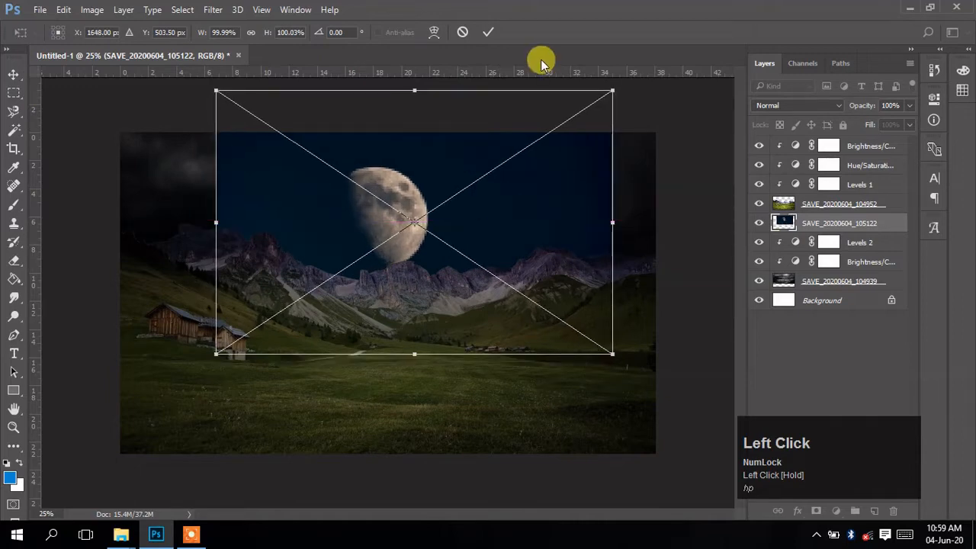
left_click(491, 33)
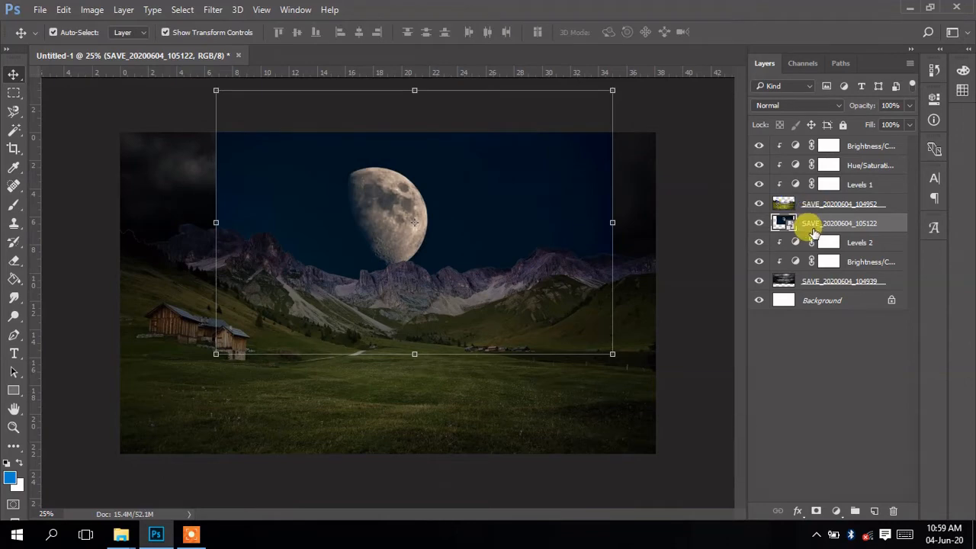
- Rasterize the moon layer and convert it to a smart object
right_click(810, 221)
left_click(573, 316)
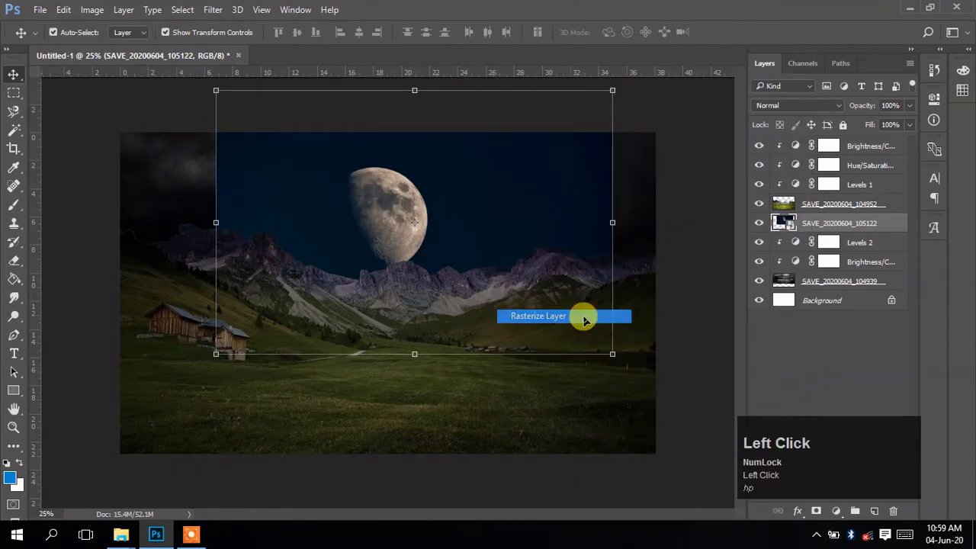
right_click(802, 222)
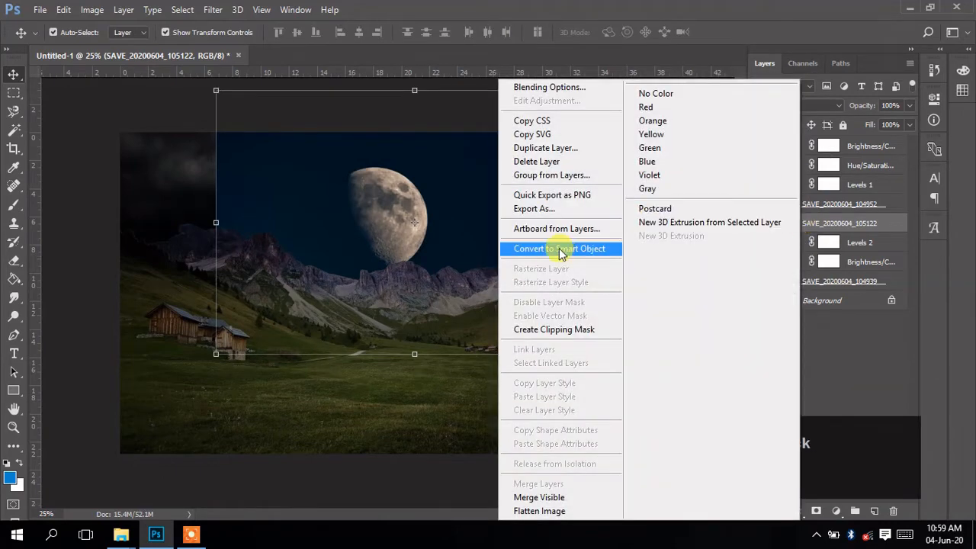
left_click(557, 249)
- Try Screen blending and an enlargement to about 151% on the moon layer, cancelling the scaling and restoring Normal blending
left_click(787, 106)
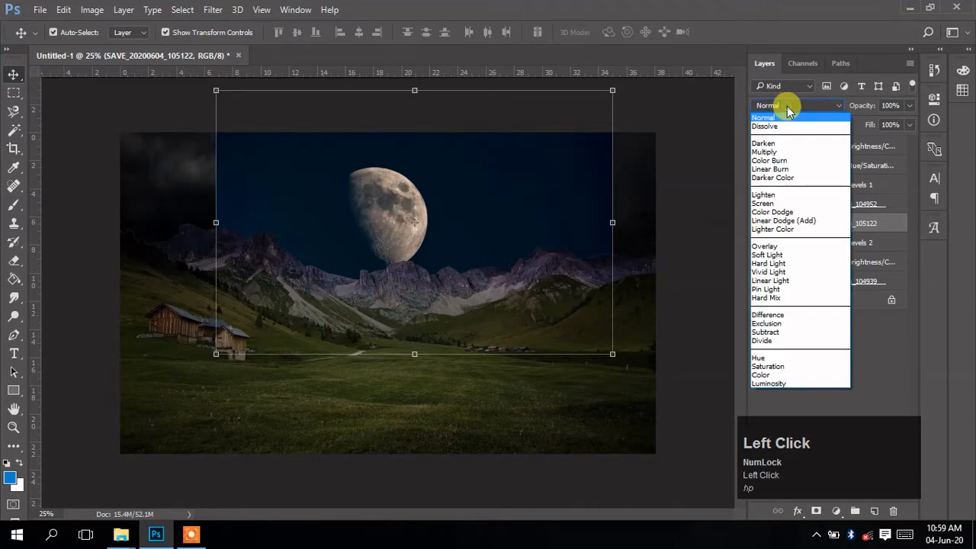
left_click(768, 204)
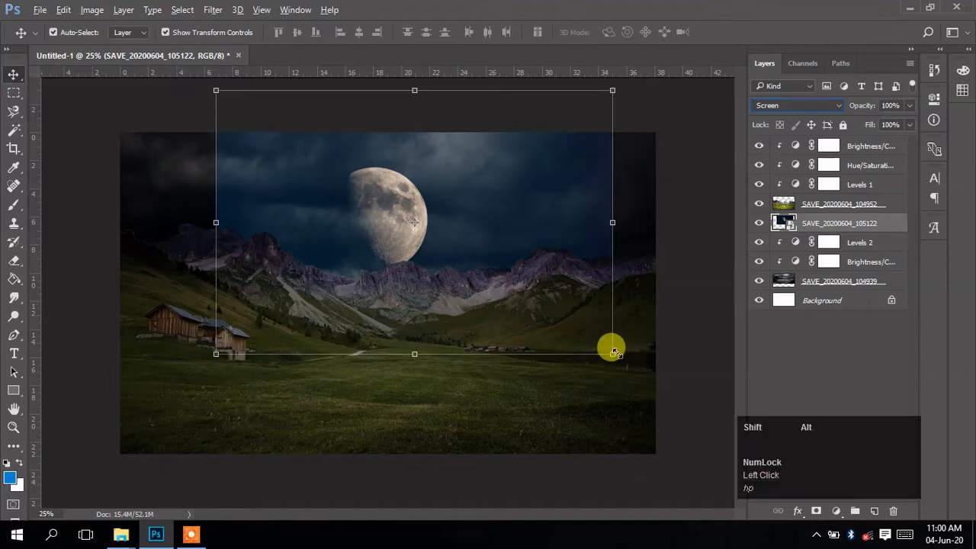
left_click_drag(615, 351, 708, 428)
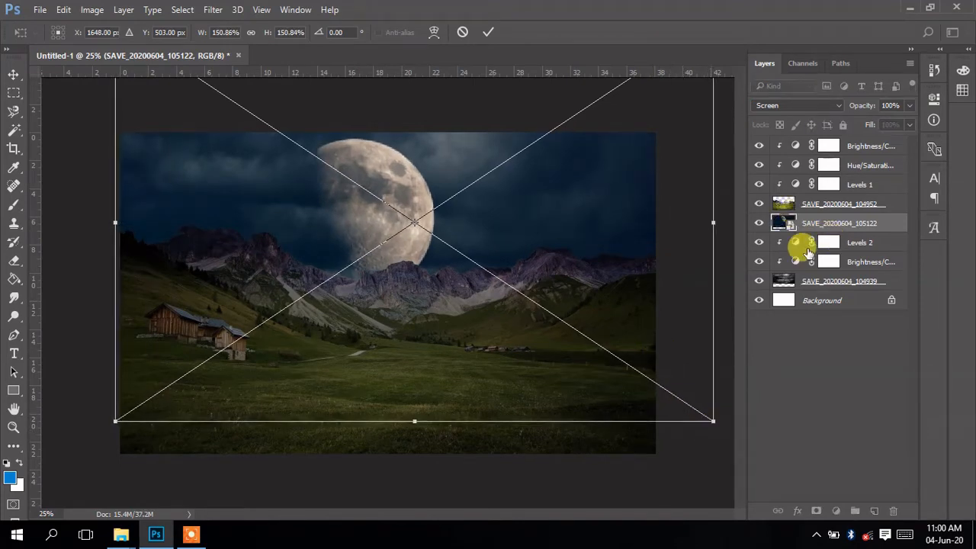
left_click(465, 33)
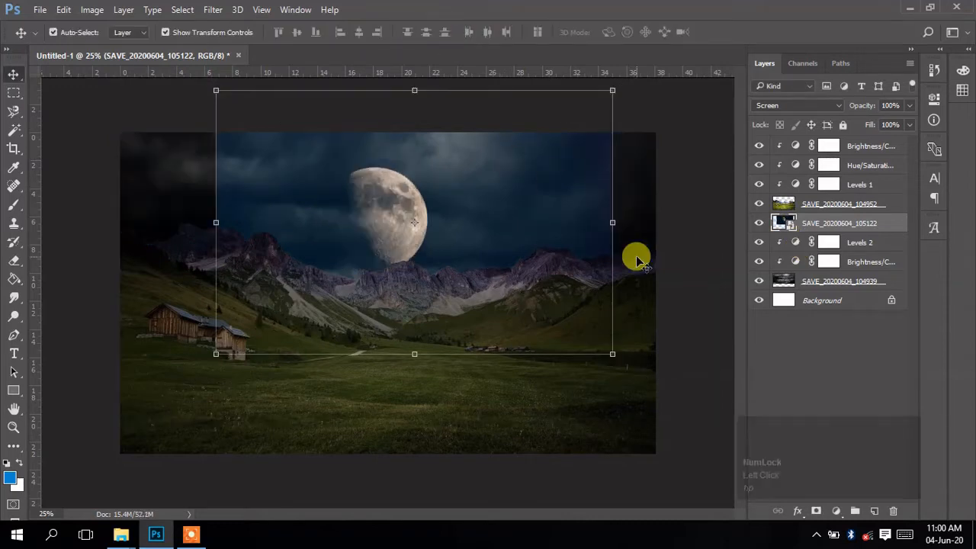
left_click(792, 106)
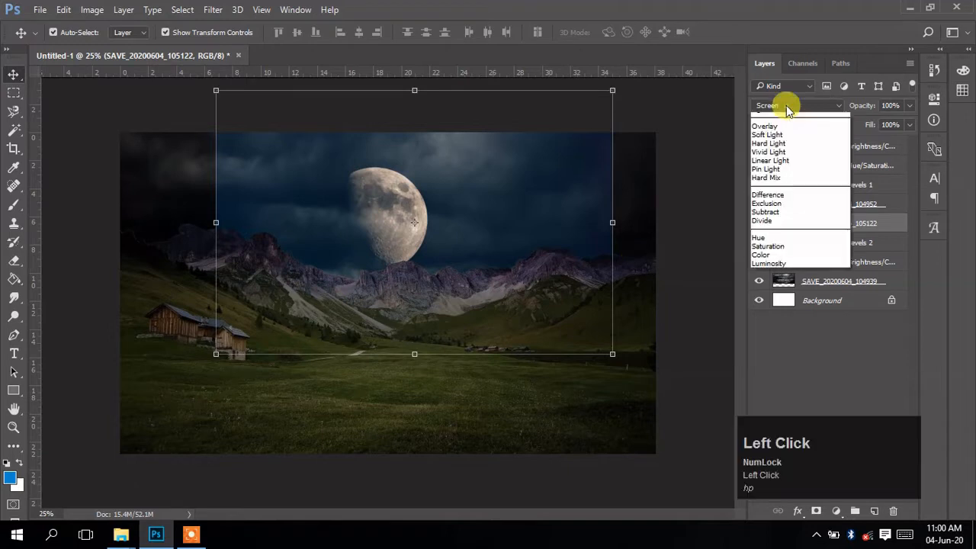
left_click(786, 118)
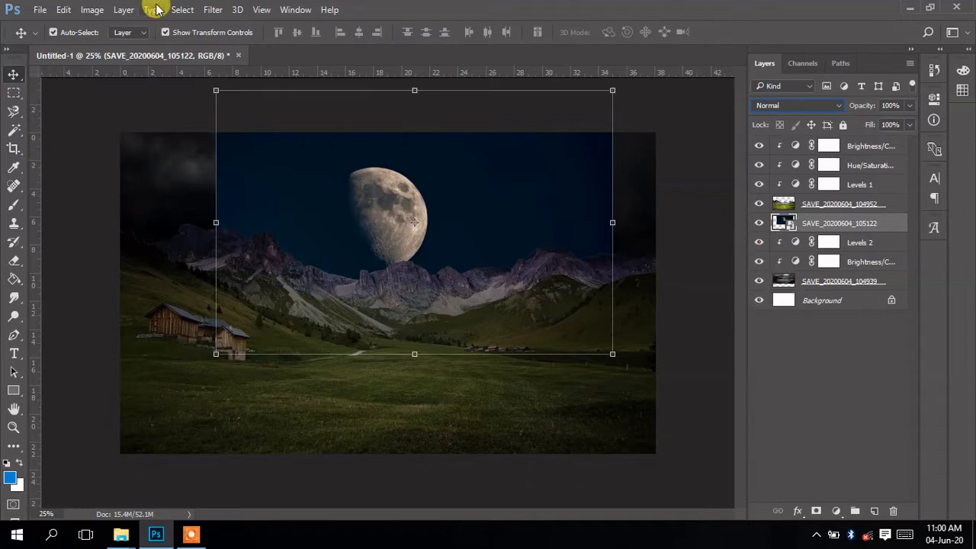
- Select the dark blue background around the moon with Color Range at fuzziness 40
left_click(183, 11)
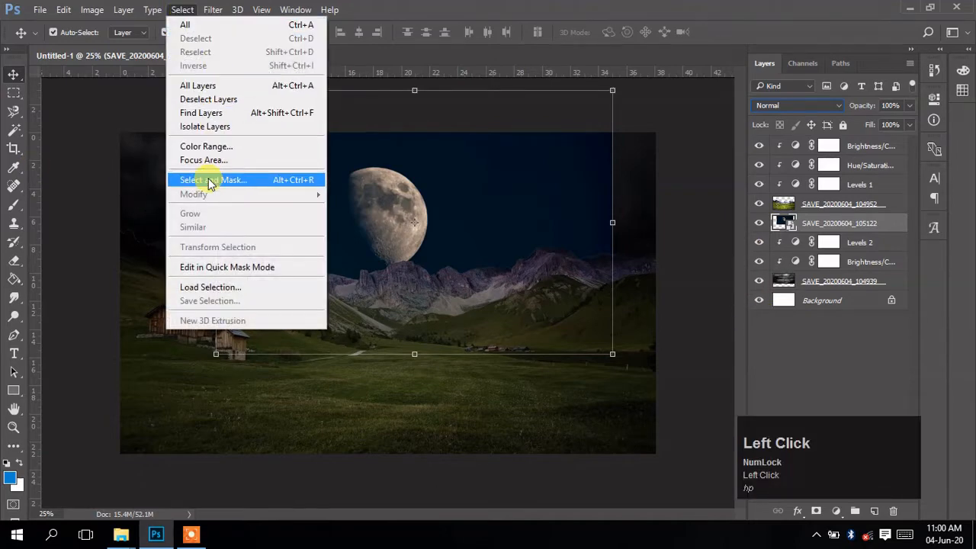
left_click(213, 146)
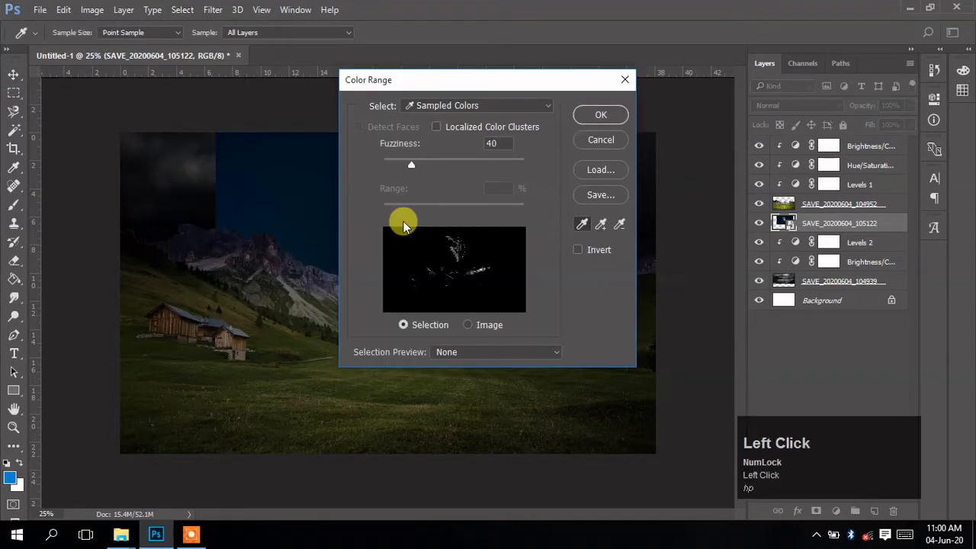
left_click(500, 244)
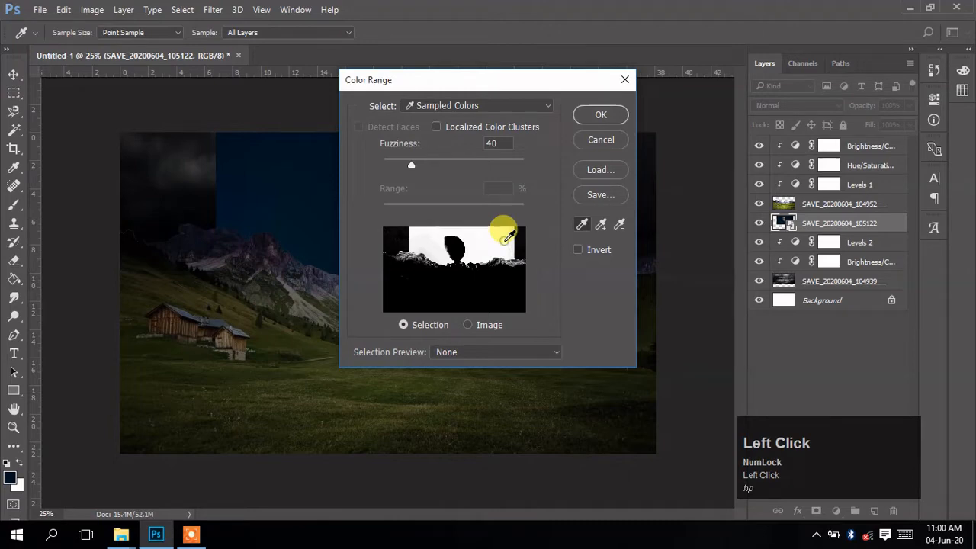
left_click(596, 115)
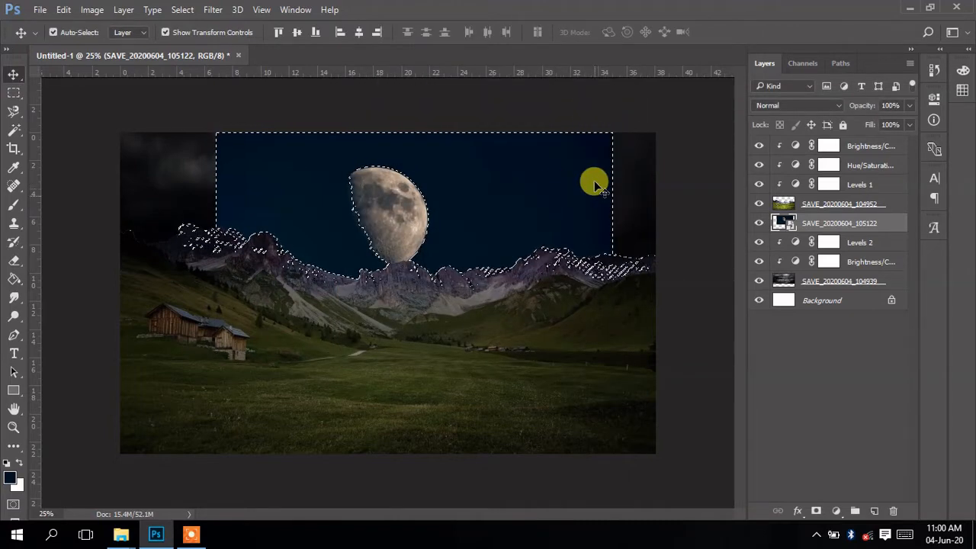
- Try a layer mask made from the blue background selection on the moon layer and undo it
left_click(814, 511)
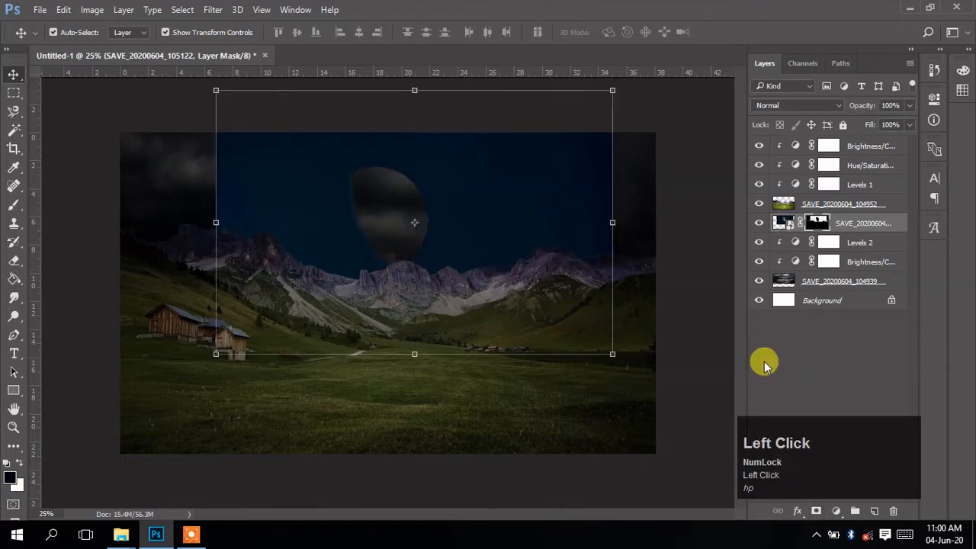
key("ctrl")
key("ctrl+z")
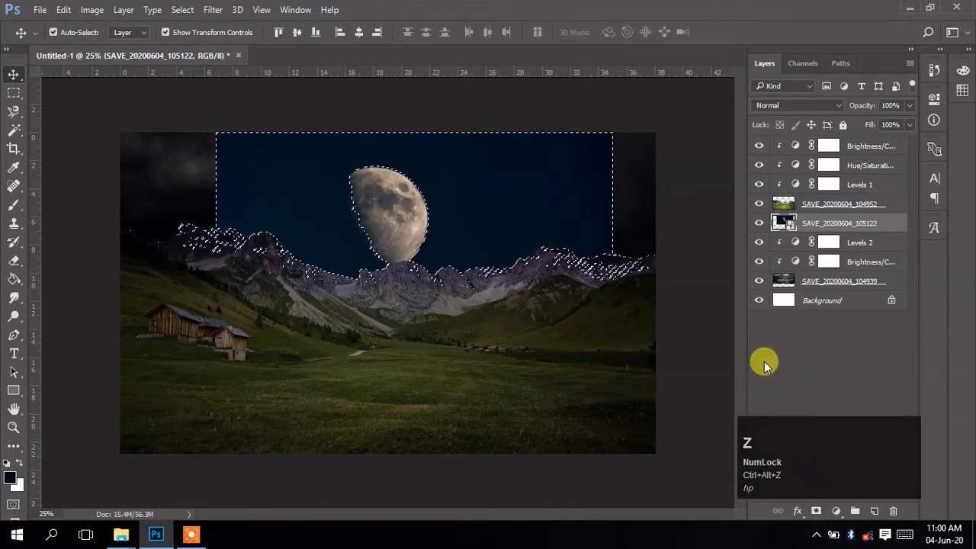
- Invert the colors of the selected background on the moon layer and set the layer's blend mode to Screen
right_click(446, 228)
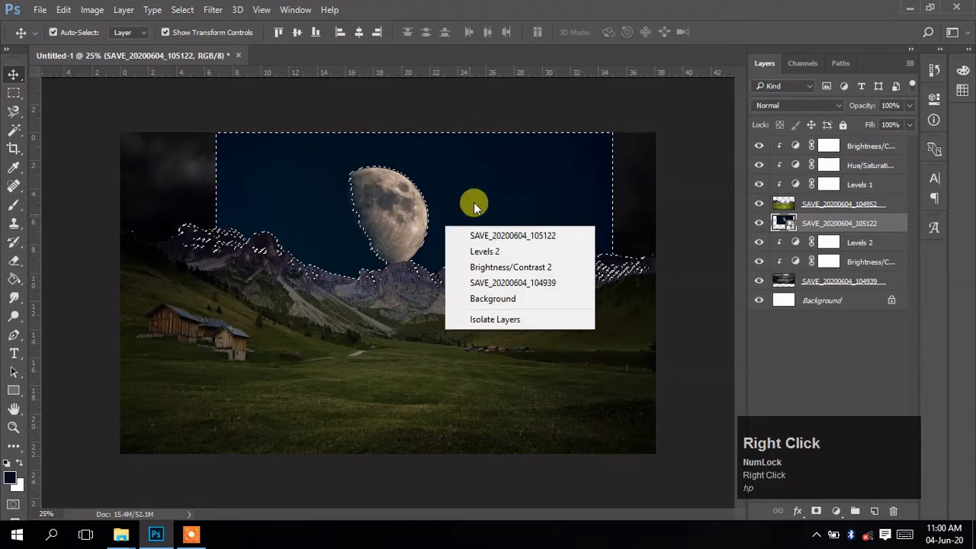
left_click(470, 198)
right_click(407, 215)
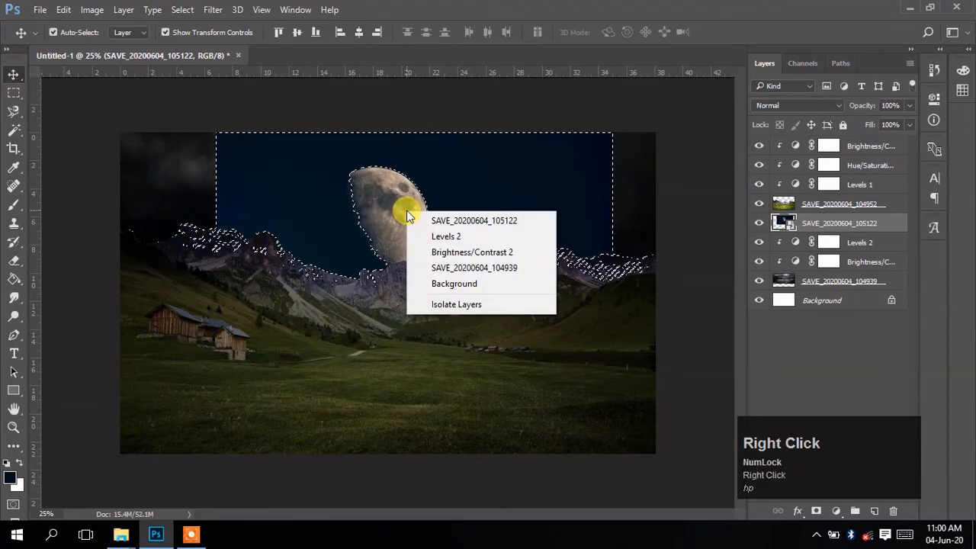
left_click(453, 192)
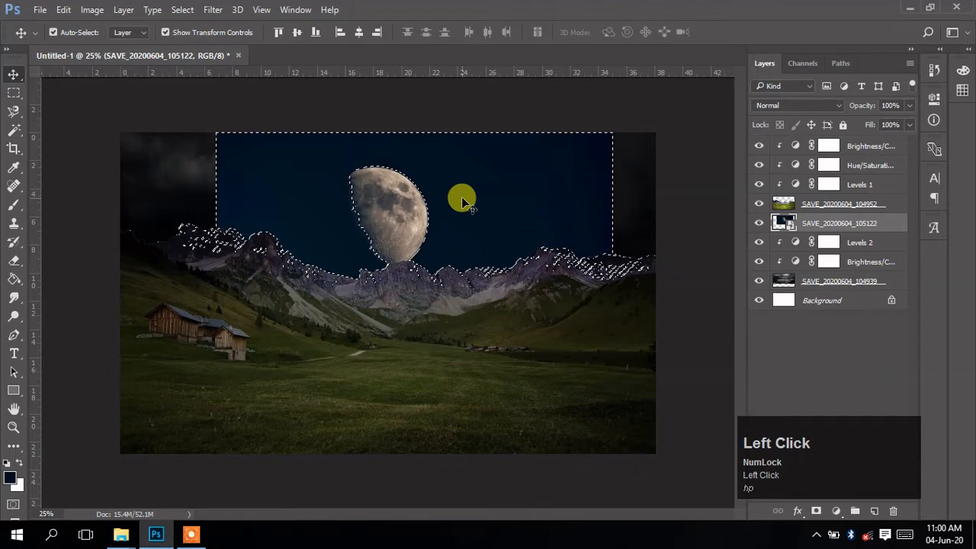
key("ctrl+i")
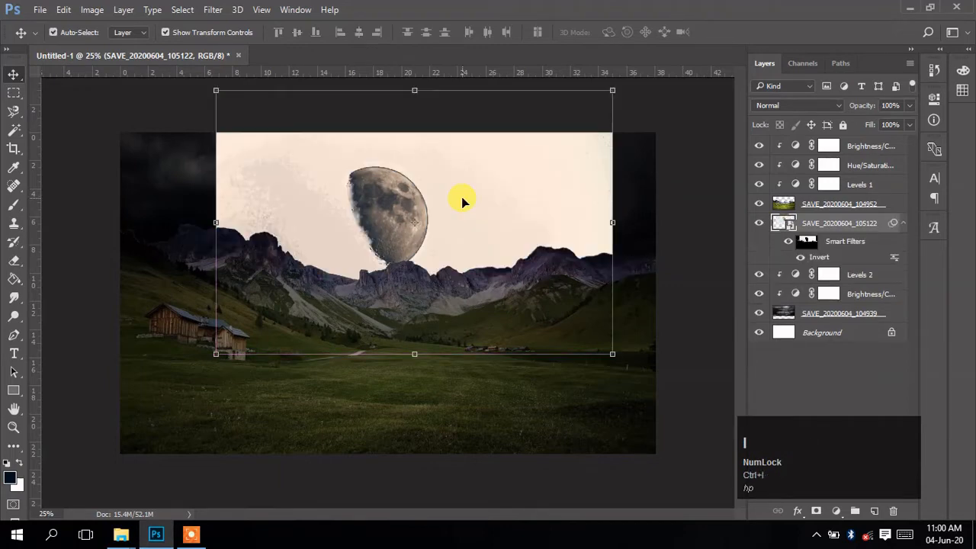
left_click(766, 105)
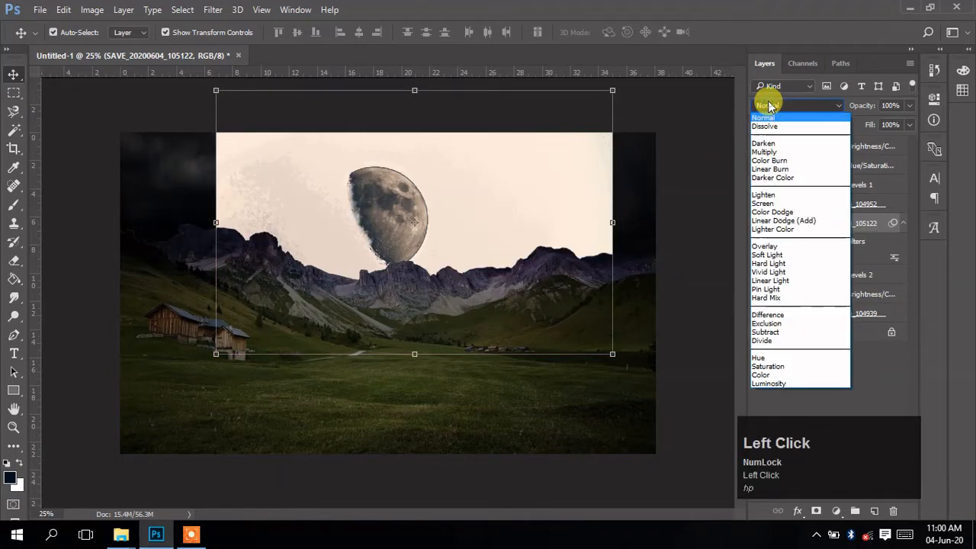
left_click(763, 203)
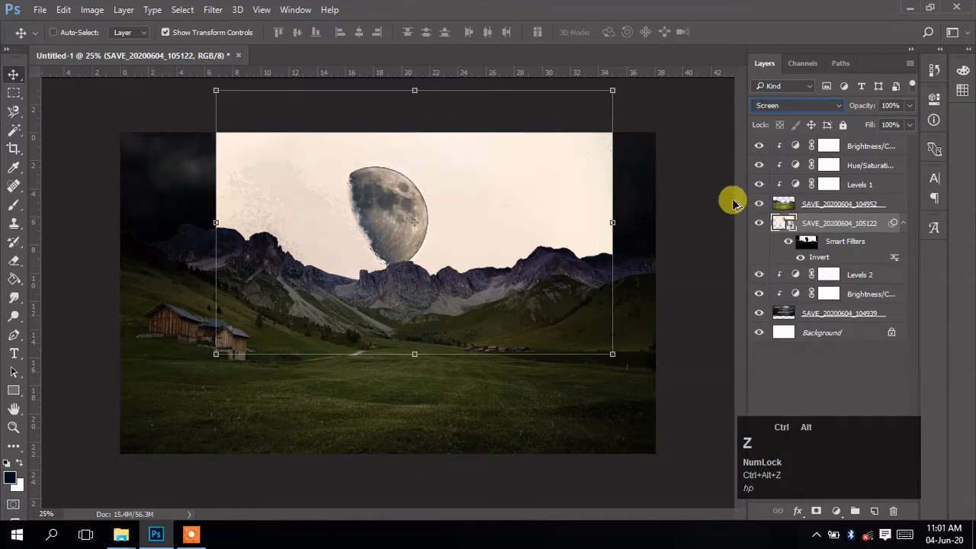
- Undo the blend mode changes and the color inversion on the moon layer, going back to the active background selection
left_click(766, 105)
left_click(772, 118)
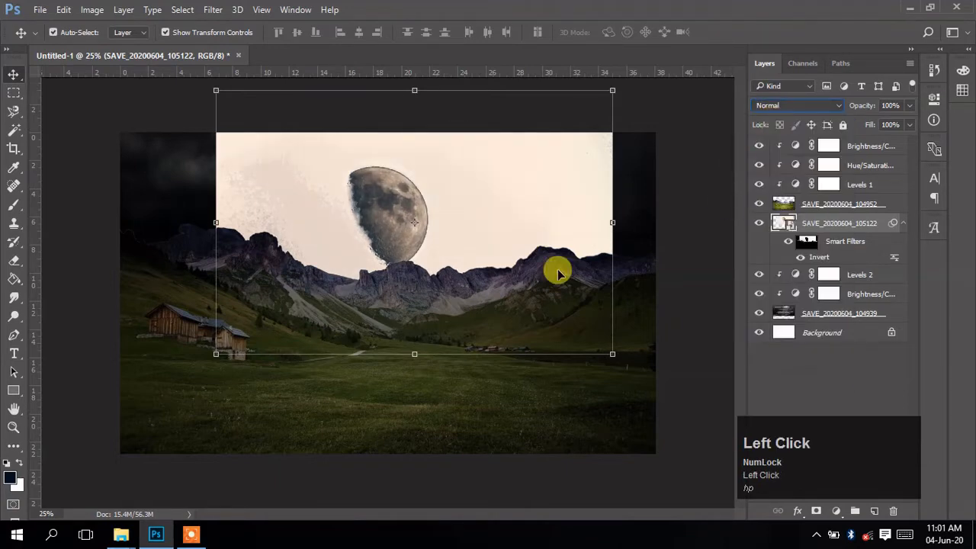
left_click(780, 368)
left_click(592, 231)
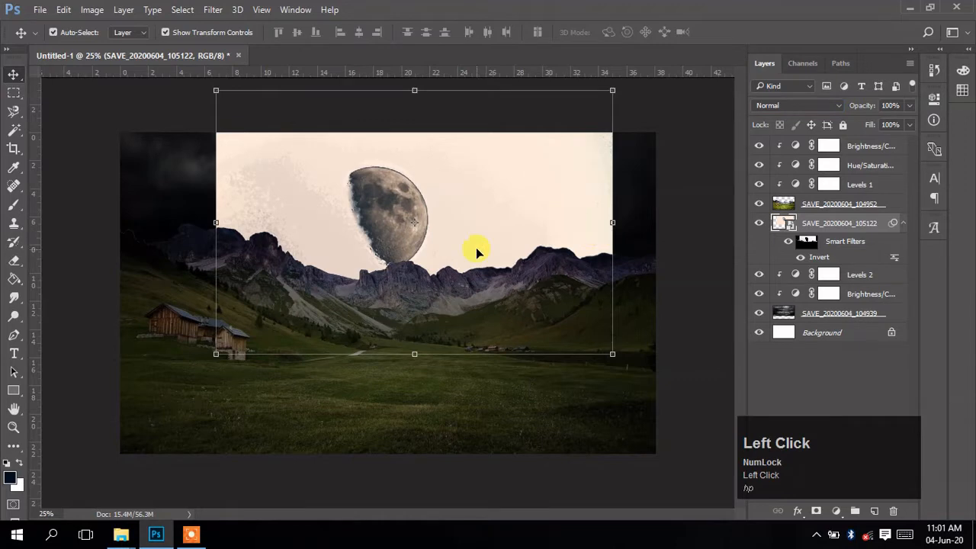
key("ctrl+alt+z")
key("ctrl+alt+z")
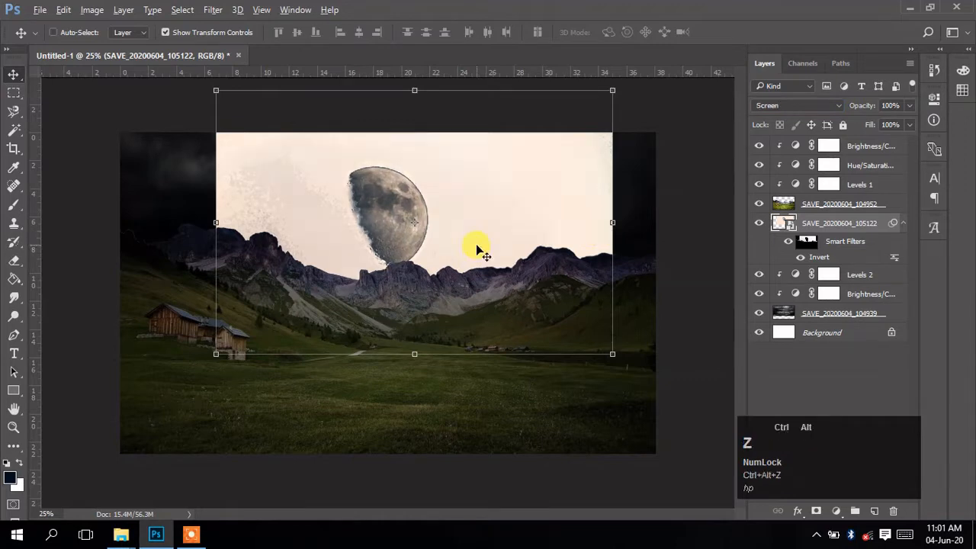
key("ctrl+alt+z")
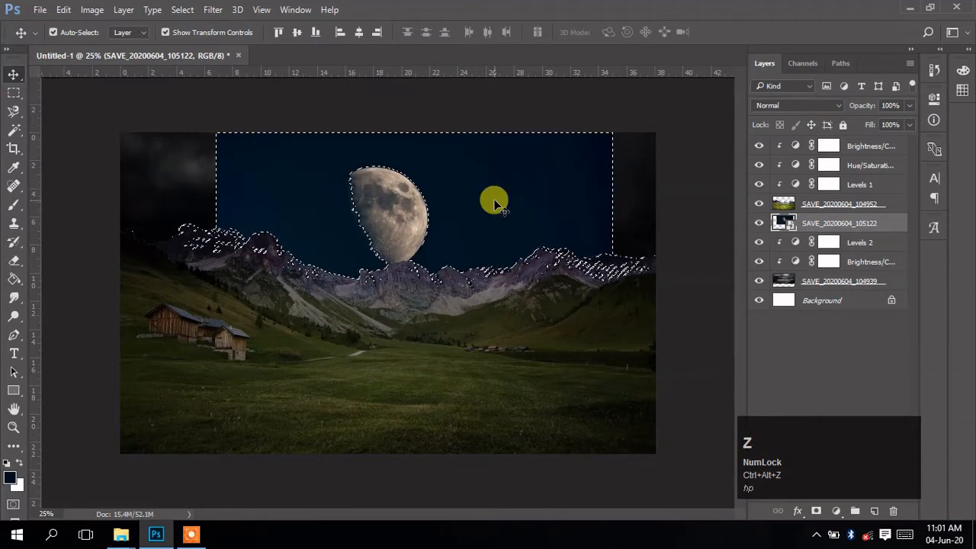
- Rasterize the moon layer, delete the selected dark blue background from it and clear the selection
key("Delete")
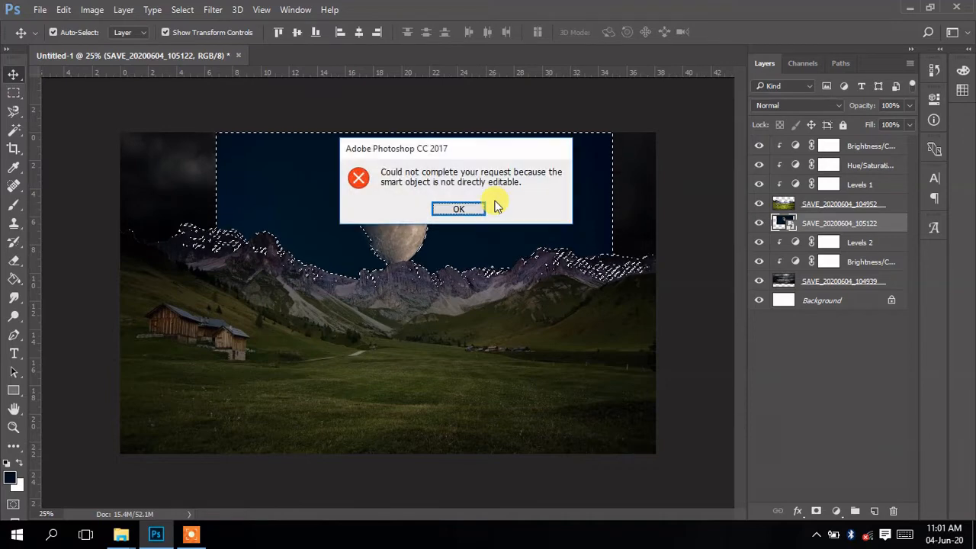
left_click(458, 209)
right_click(795, 219)
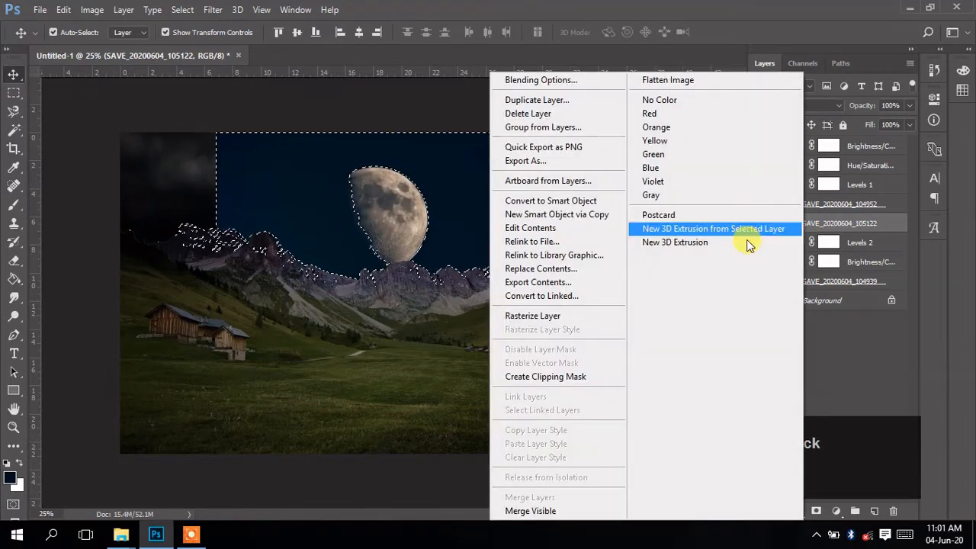
left_click(577, 316)
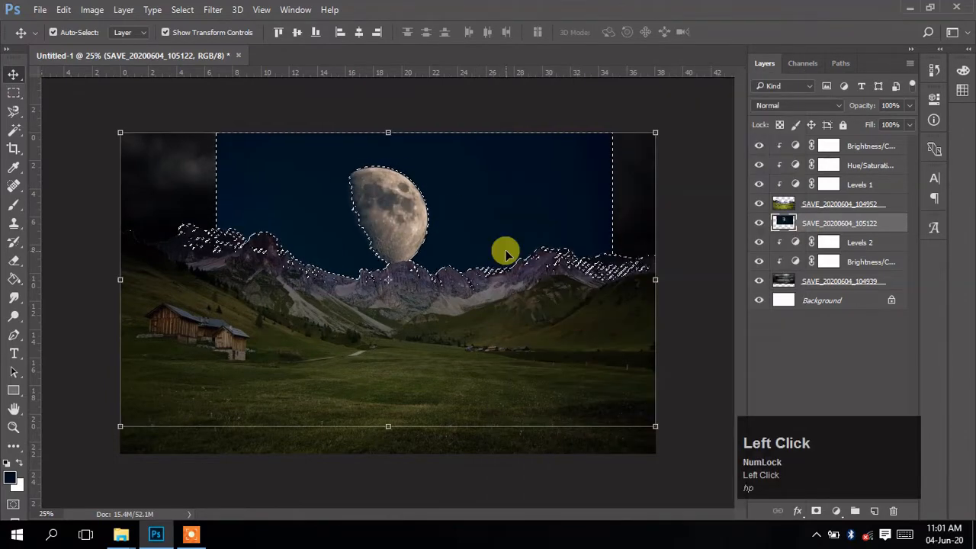
key("Delete")
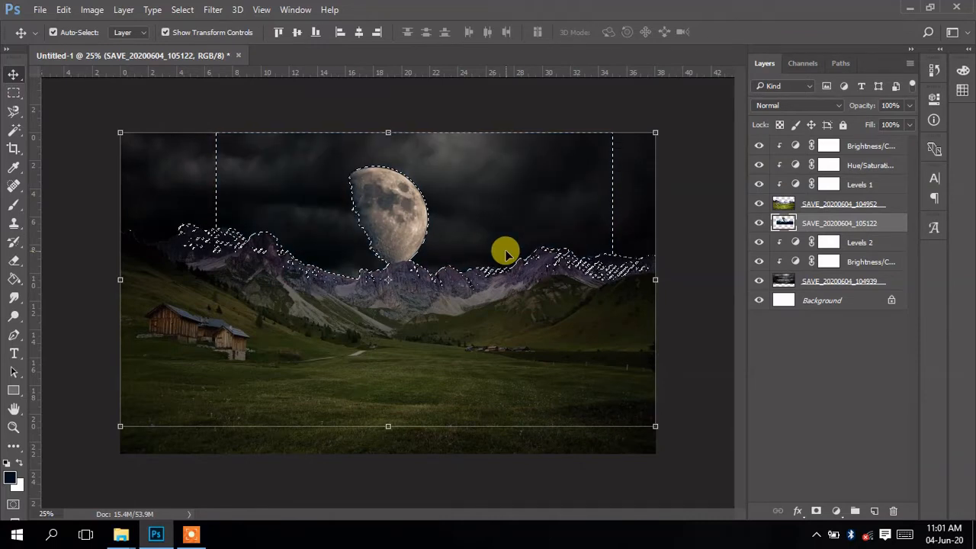
key("ctrl")
key("ctrl+d")
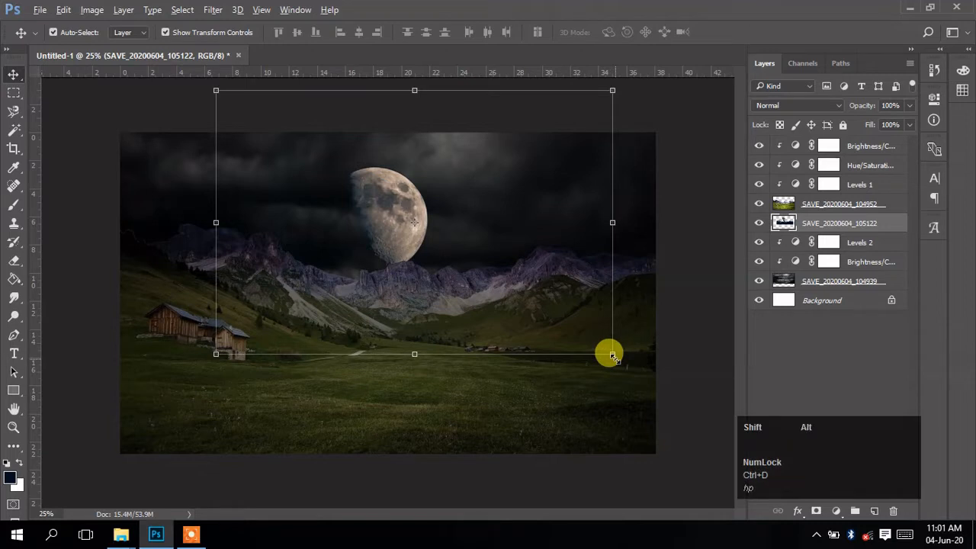
- Enlarge the moon layer to about 120% by 122%, rotate it about -62.75° and position the moon in the sky above the mountains
left_click_drag(612, 354, 693, 414)
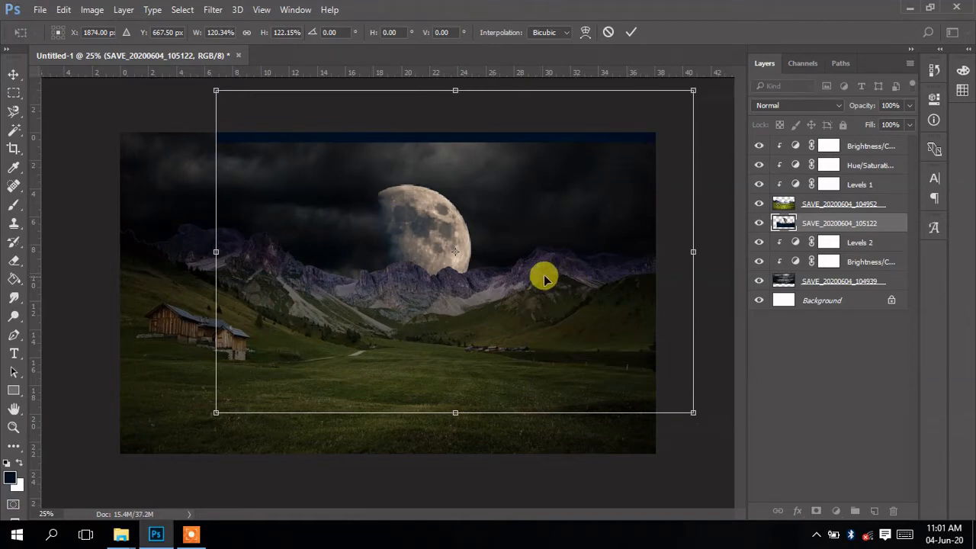
key("alt+z")
left_click_drag(198, 414, 421, 485)
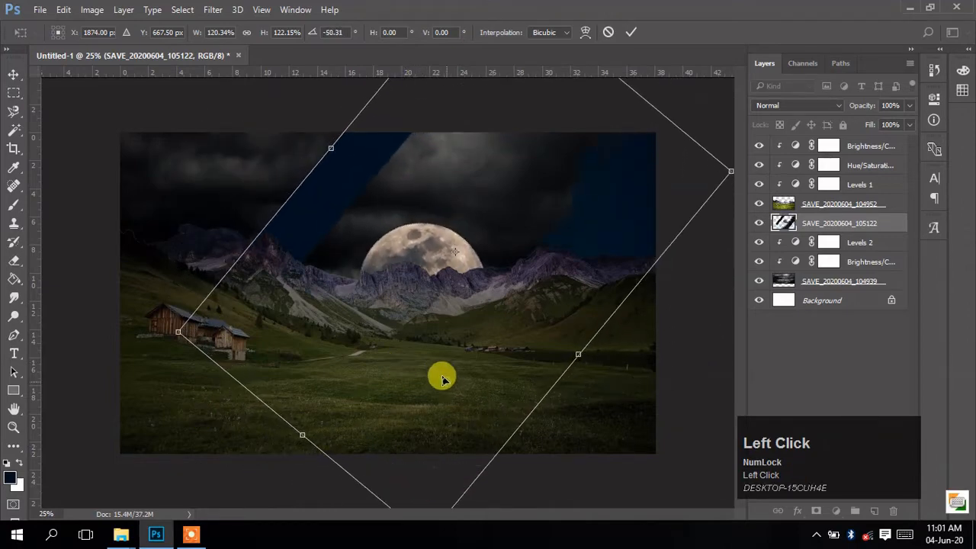
left_click_drag(443, 376, 419, 368)
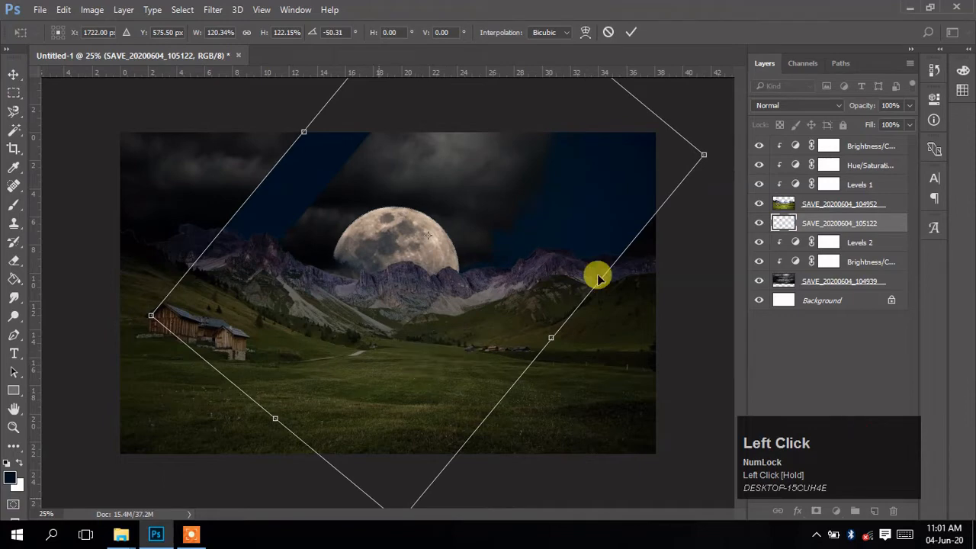
left_click_drag(712, 148, 678, 99)
left_click_drag(496, 348, 489, 309)
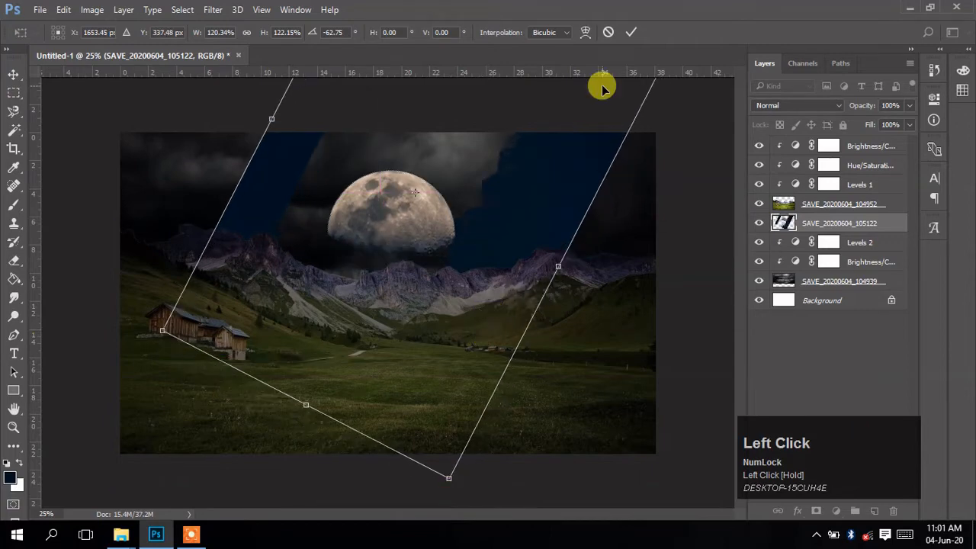
left_click(628, 31)
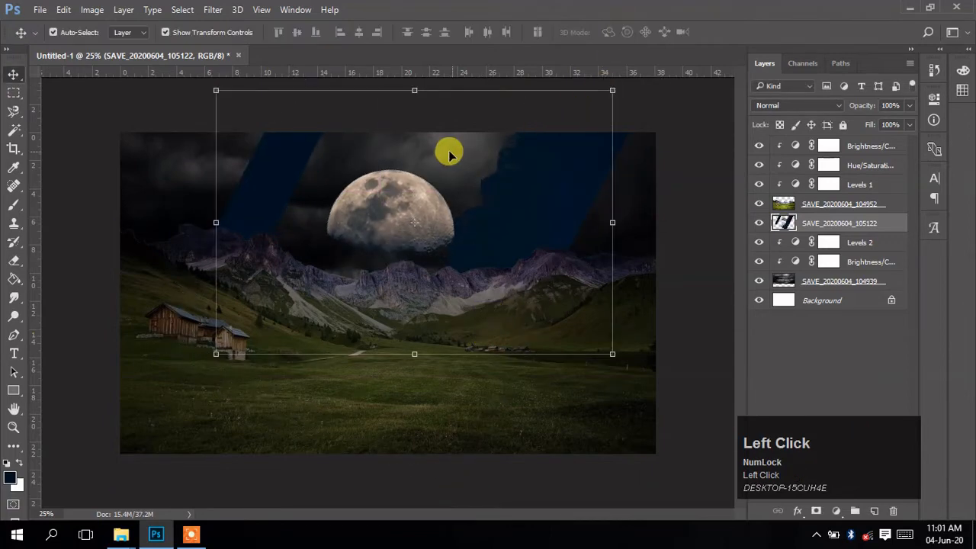
- Add a layer mask to the moon layer and paint black over the leftover blue areas and the moon's lower edge
left_click(815, 510)
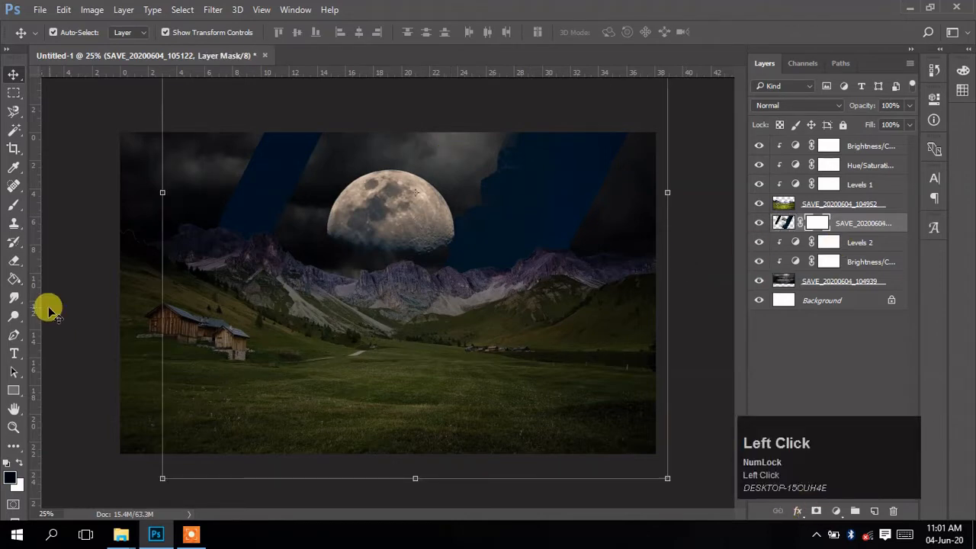
left_click(14, 206)
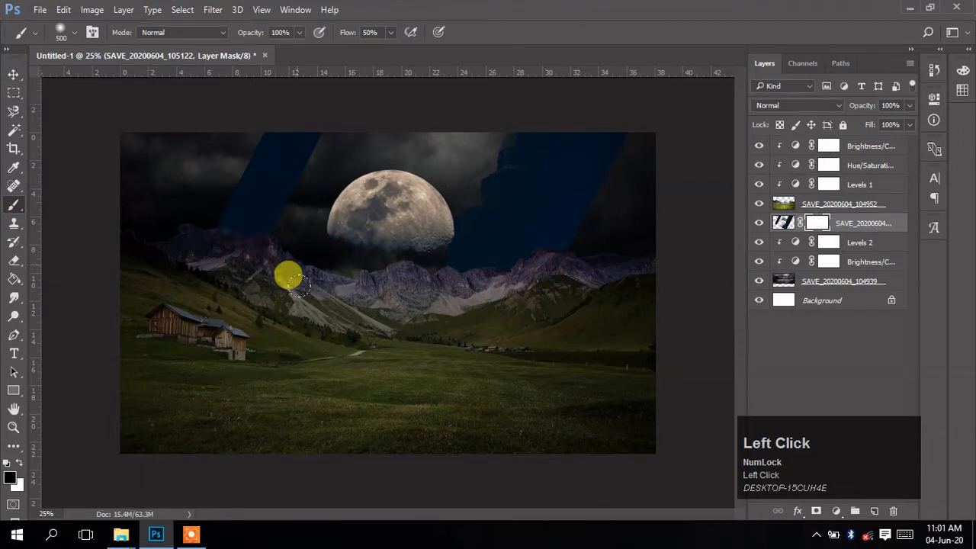
mouse_move(529, 192)
left_mouse_down()
mouse_move(454, 270)
mouse_move(550, 205)
mouse_move(571, 176)
mouse_move(564, 172)
mouse_move(575, 188)
mouse_move(570, 140)
mouse_move(529, 237)
mouse_move(546, 109)
mouse_move(505, 187)
mouse_move(509, 112)
mouse_move(483, 152)
mouse_move(491, 198)
mouse_move(459, 258)
mouse_move(446, 256)
mouse_move(450, 267)
mouse_move(468, 187)
mouse_move(468, 227)
mouse_move(479, 187)
mouse_move(476, 241)
left_mouse_up()
mouse_move(227, 249)
left_mouse_down()
mouse_move(271, 271)
mouse_move(263, 243)
mouse_move(264, 259)
mouse_move(346, 279)
mouse_move(205, 247)
mouse_move(272, 149)
mouse_move(270, 159)
mouse_move(262, 138)
mouse_move(222, 178)
mouse_move(227, 157)
mouse_move(235, 150)
mouse_move(216, 180)
mouse_move(231, 203)
left_mouse_up()
mouse_move(314, 254)
left_mouse_down()
mouse_move(439, 244)
mouse_move(309, 257)
mouse_move(451, 252)
mouse_move(219, 237)
mouse_move(452, 249)
mouse_move(272, 236)
mouse_move(518, 268)
mouse_move(258, 268)
mouse_move(279, 251)
mouse_move(423, 248)
left_mouse_up()
left_click(13, 74)
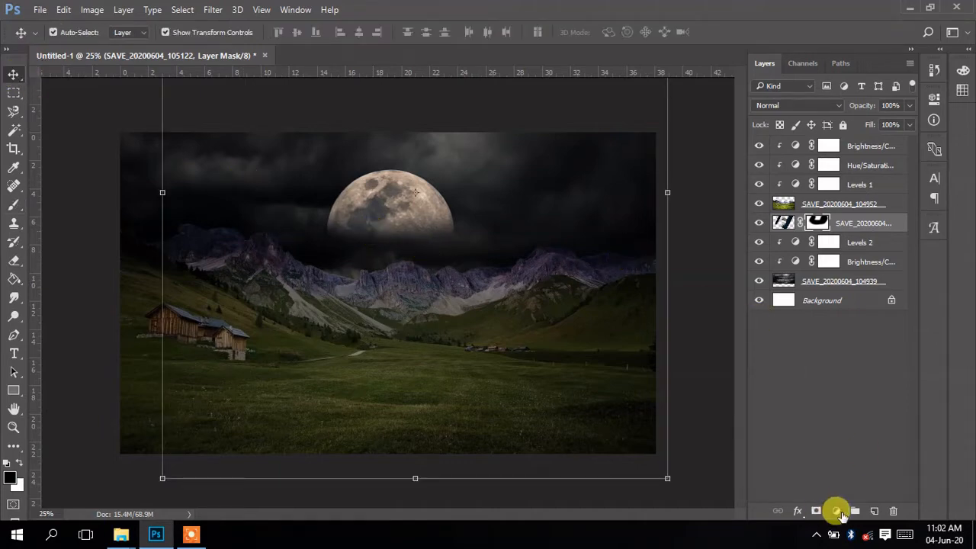
- Add a Brightness/Contrast adjustment clipped to the moon layer with brightness 64 and contrast 15
left_click(836, 511)
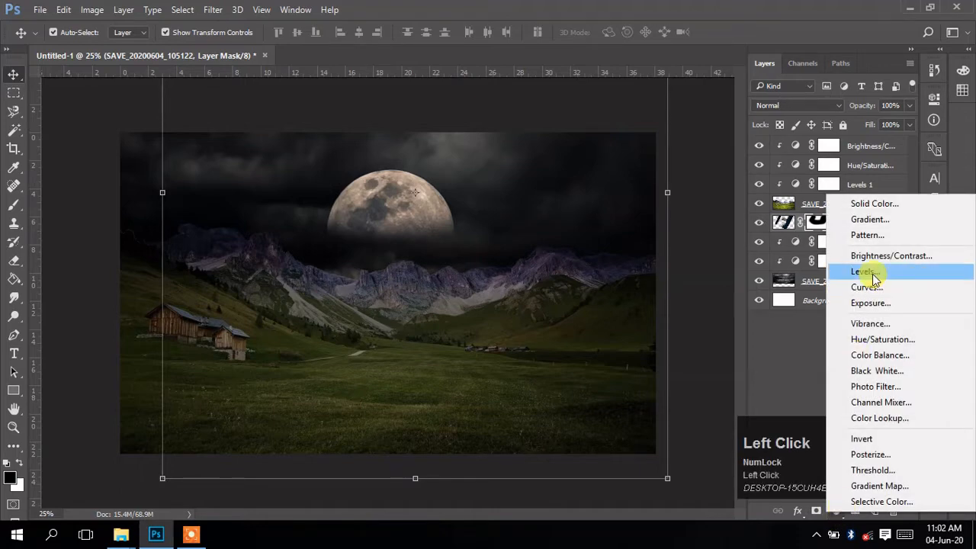
left_click(874, 259)
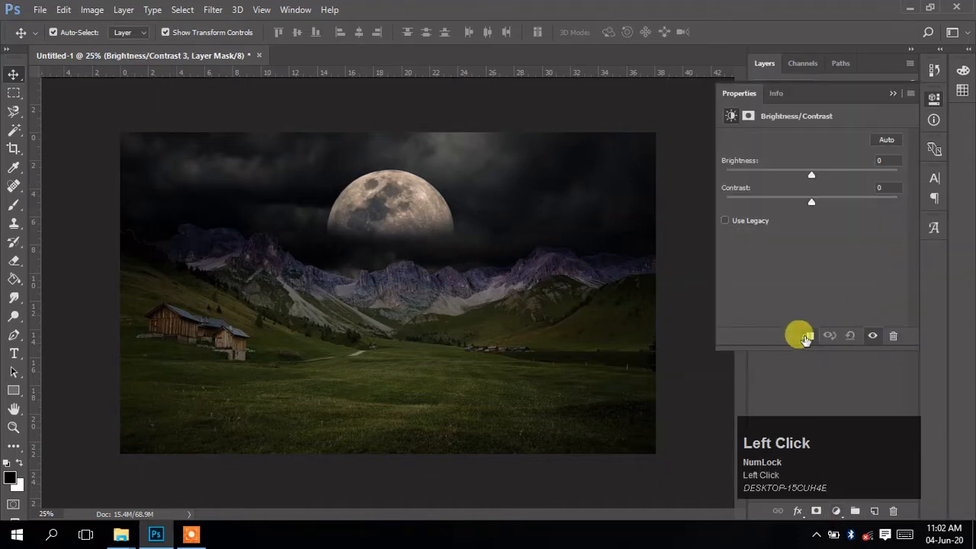
left_click_drag(812, 174, 836, 179)
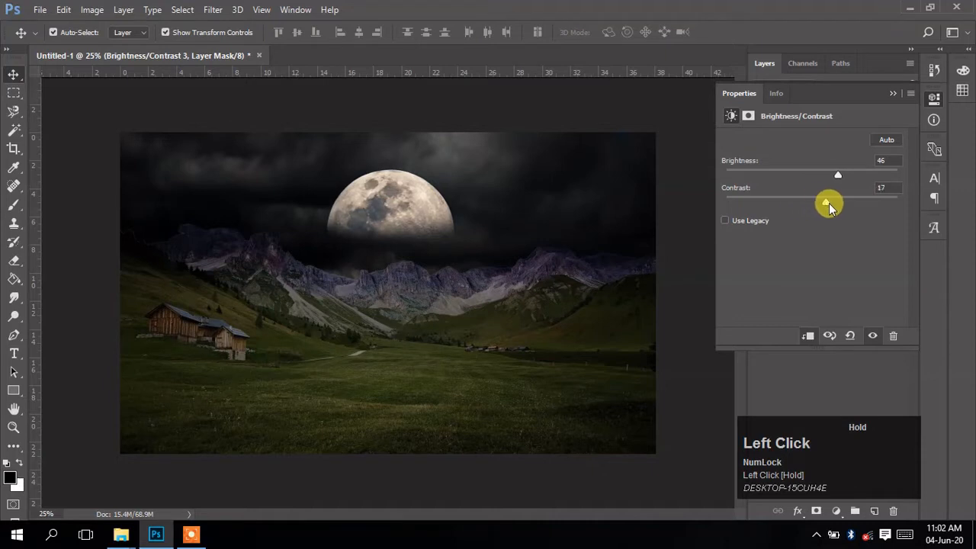
left_click_drag(831, 202, 849, 186)
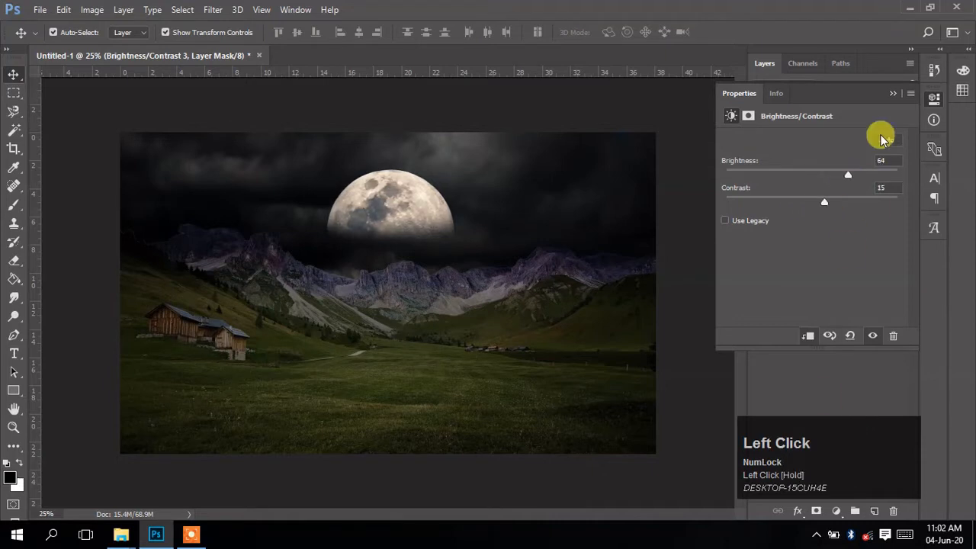
left_click(888, 88)
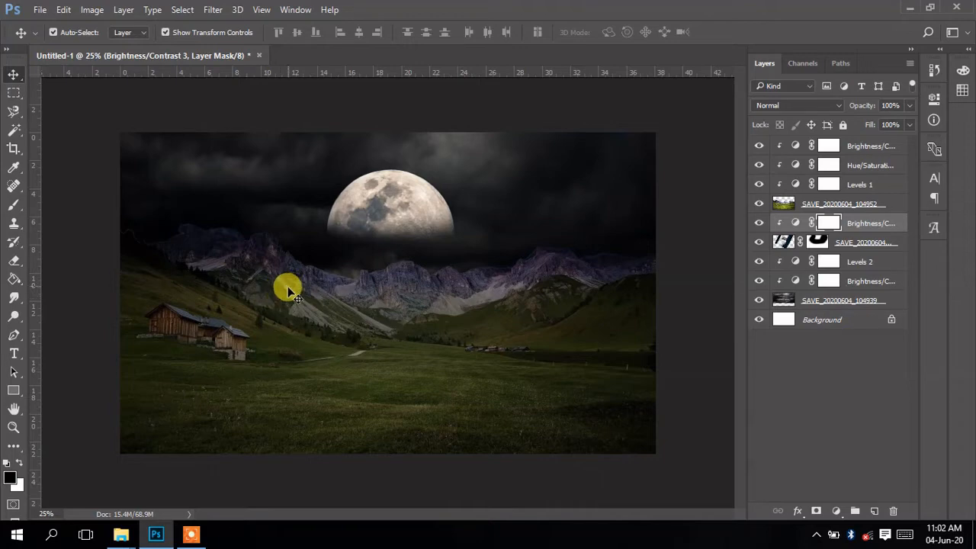
- Paint black over the moon's center on the new Brightness/Contrast mask with a soft brush of size 800
left_click(15, 206)
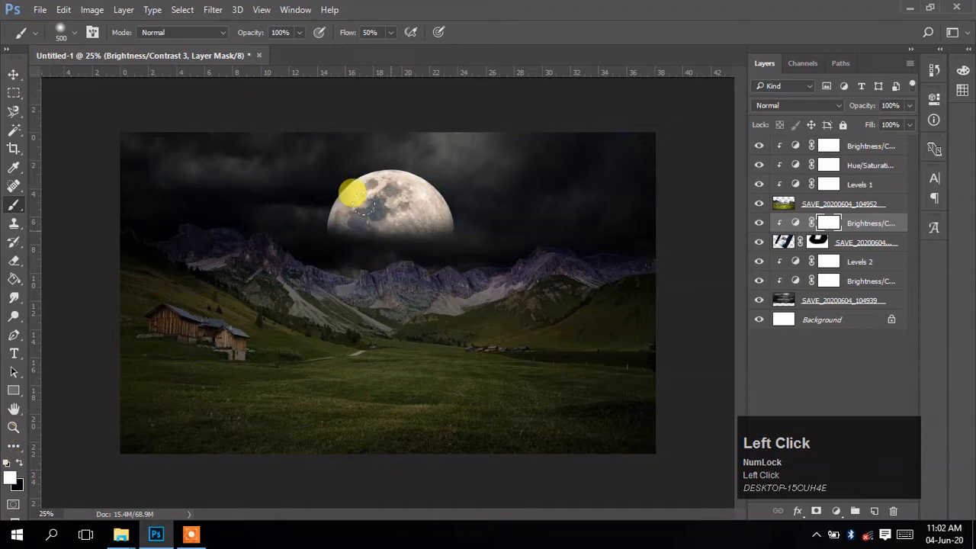
key("bracketright")
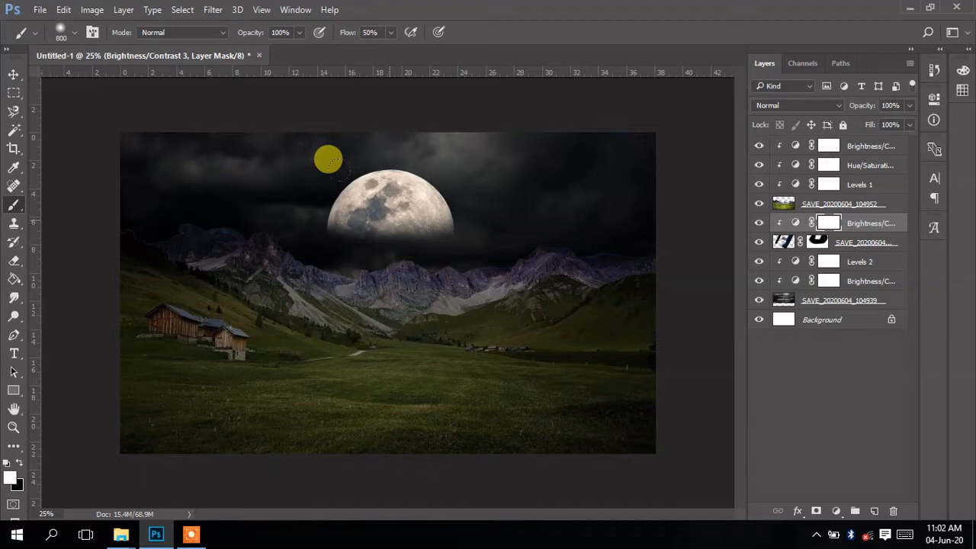
left_click(327, 159)
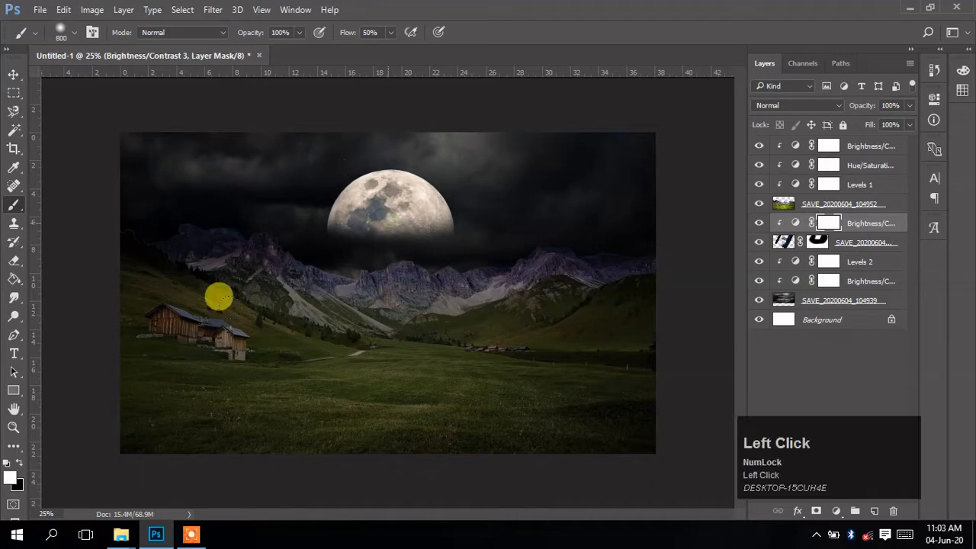
left_click(19, 464)
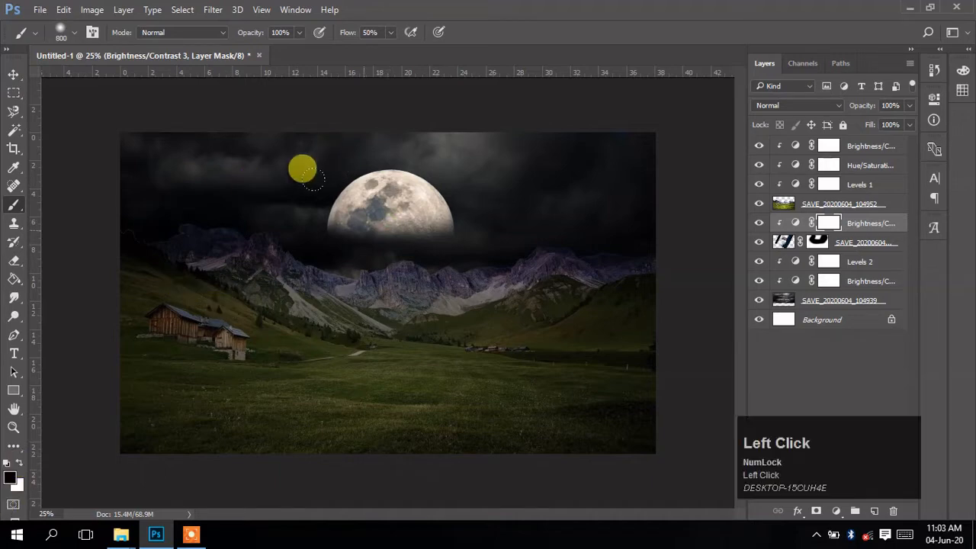
left_click(329, 158)
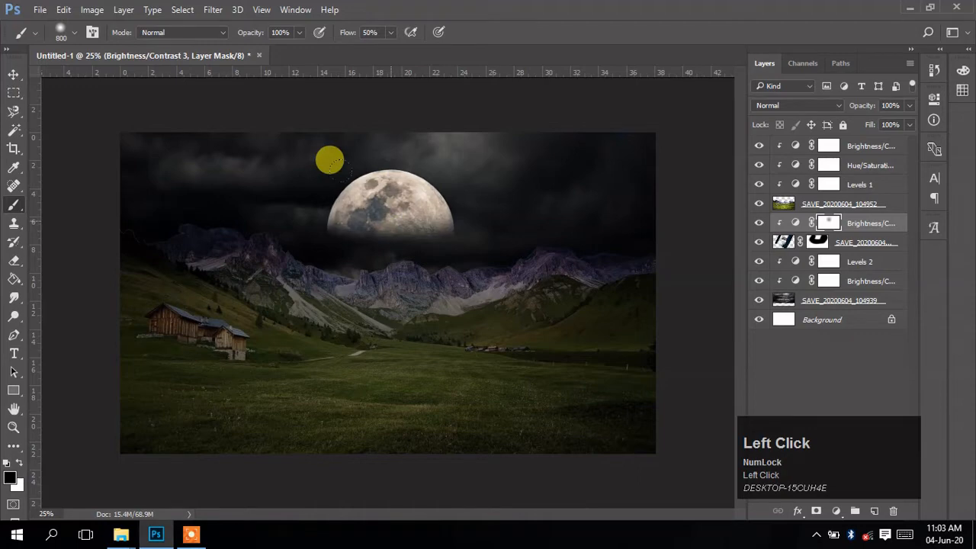
left_click_drag(329, 159, 389, 221)
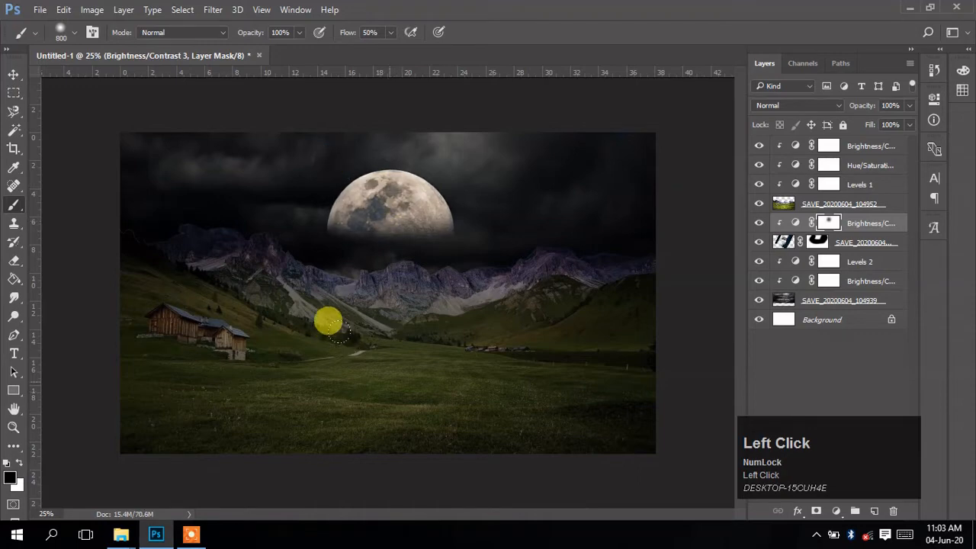
key("v")
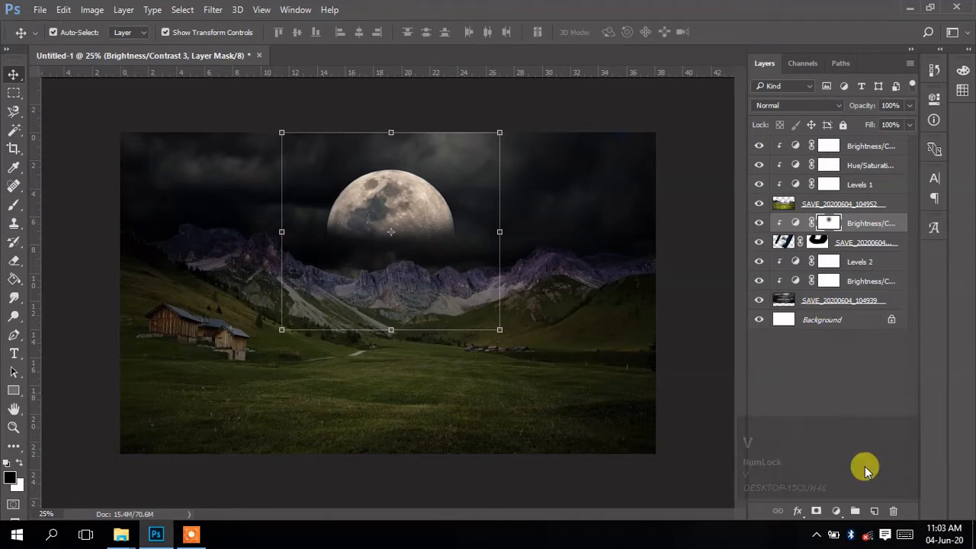
- Create a new layer above the moon's Brightness/Contrast adjustment and name it Glow
left_click(876, 511)
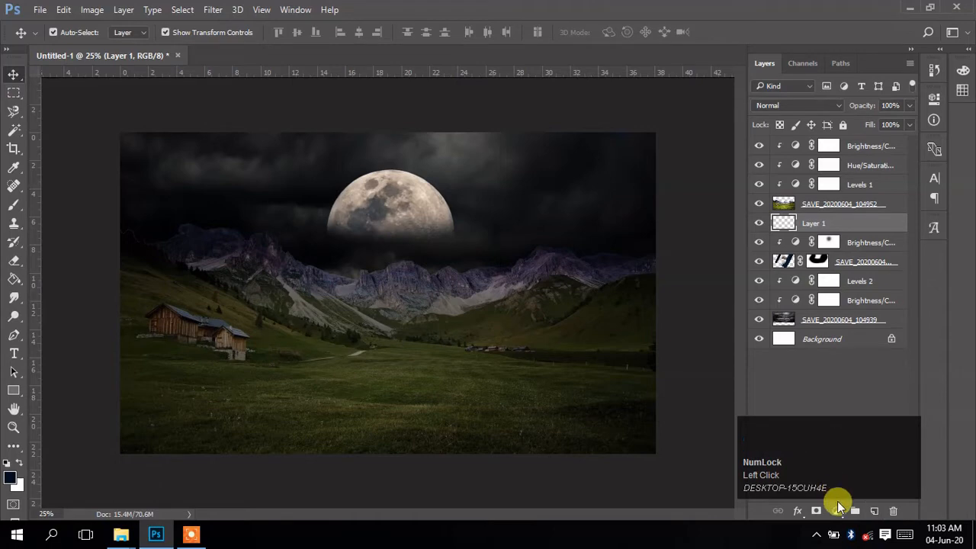
left_click(821, 229)
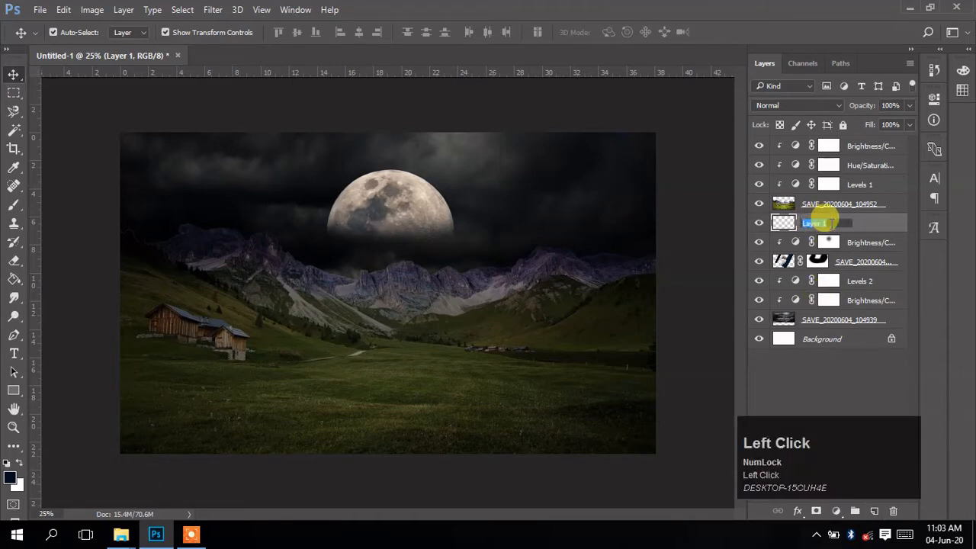
type("Glow")
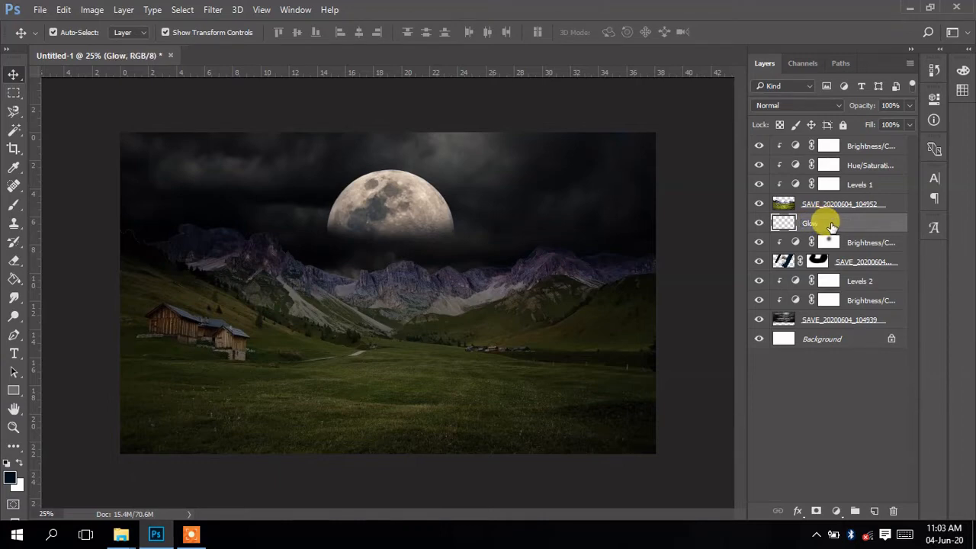
- Paint a soft pale pinkish-white glow over the moon on the Glow layer with the size 800 brush
left_click(14, 207)
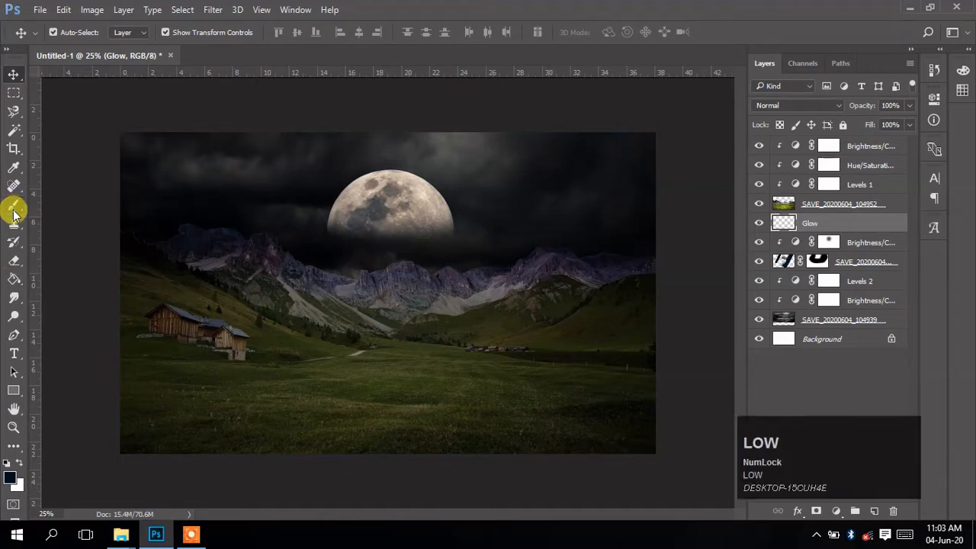
left_click(10, 479)
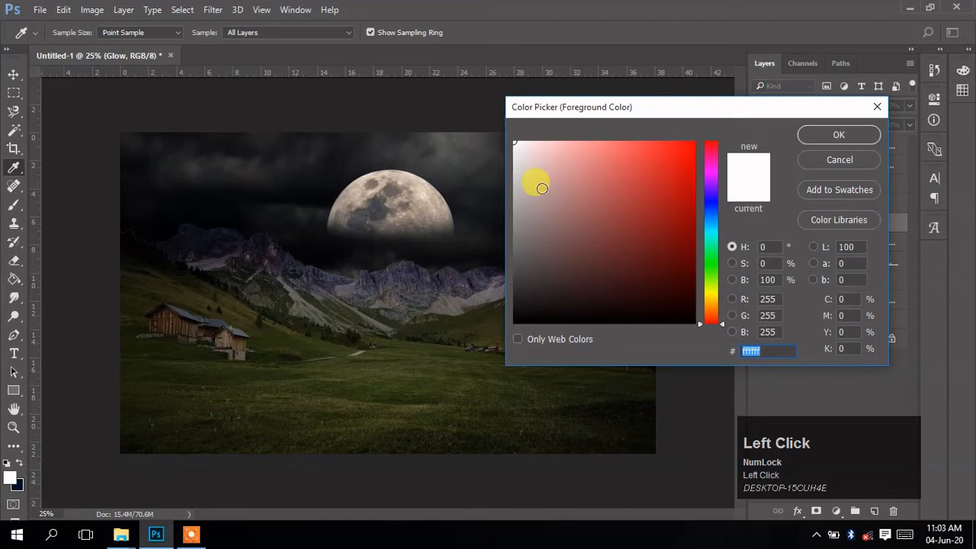
left_click(526, 154)
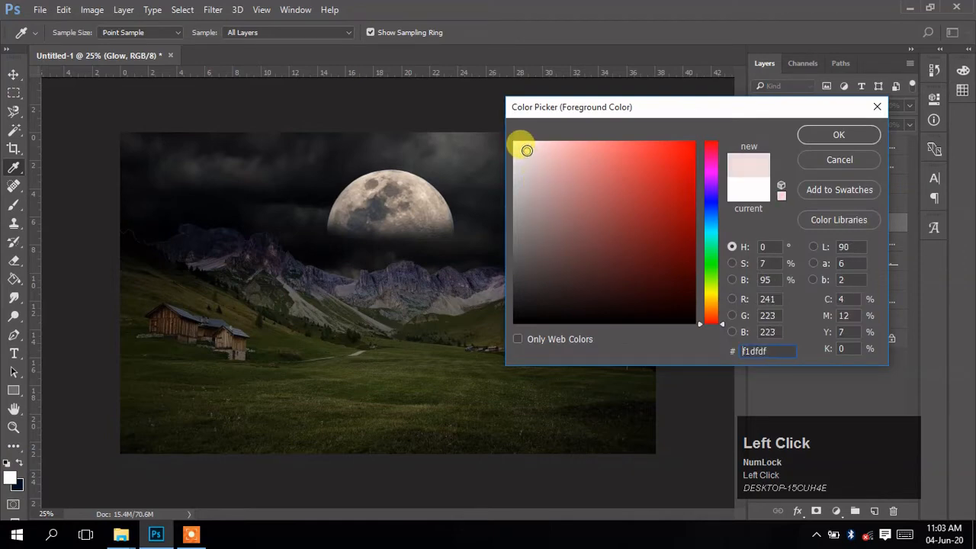
left_click(827, 138)
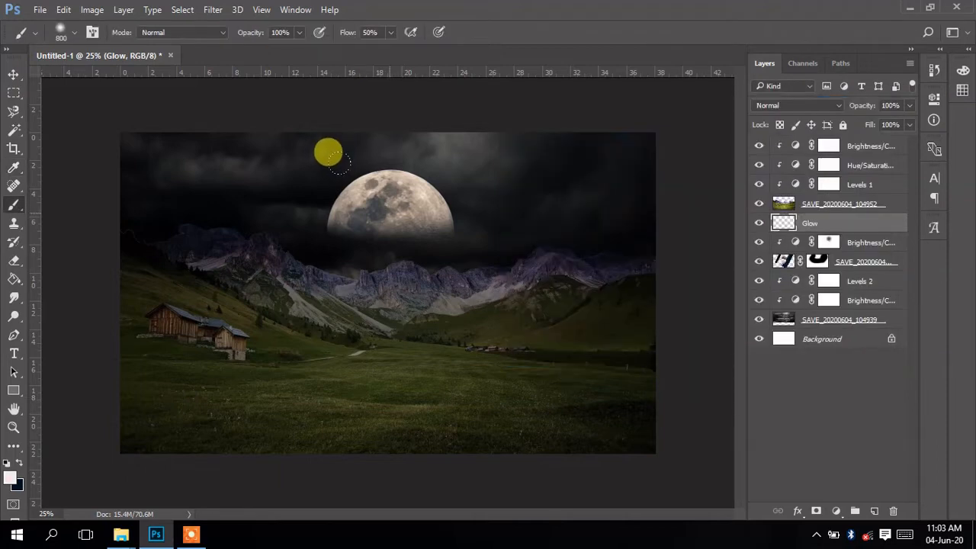
left_click(328, 152)
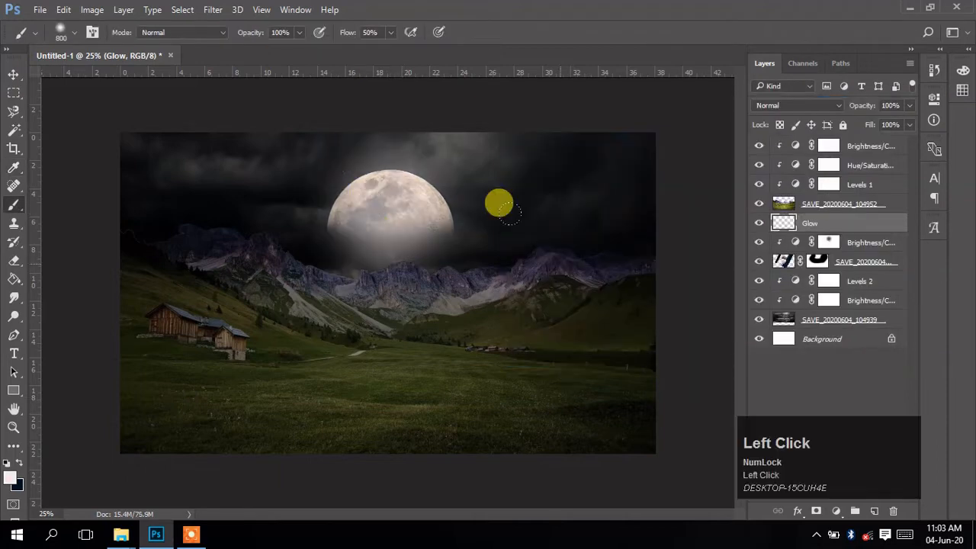
- Enlarge the glow proportionally around the moon to about 136% and set the Glow layer's opacity to 63%
left_click(14, 75)
mouse_move(398, 241)
left_mouse_down()
mouse_move(399, 224)
mouse_move(396, 231)
left_mouse_up()
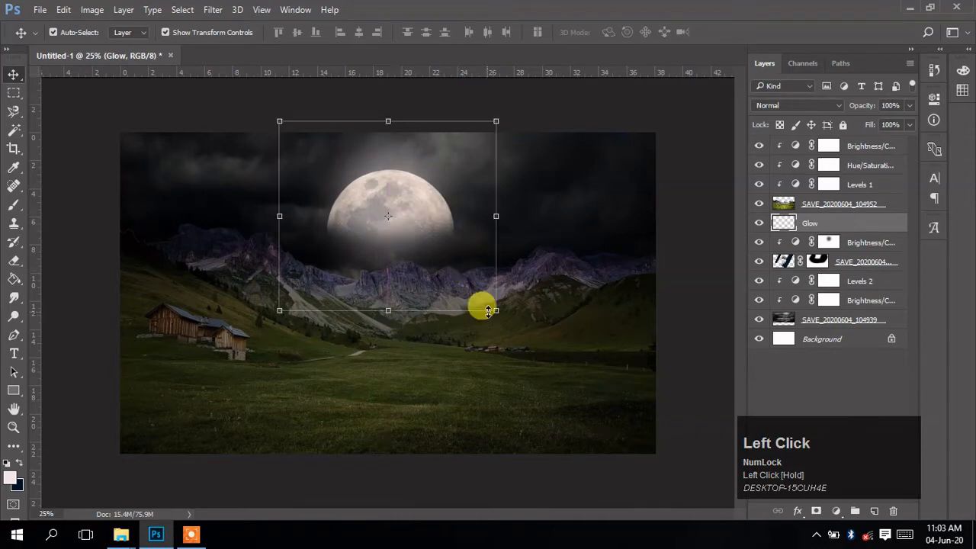
left_click_drag(495, 312, 535, 344)
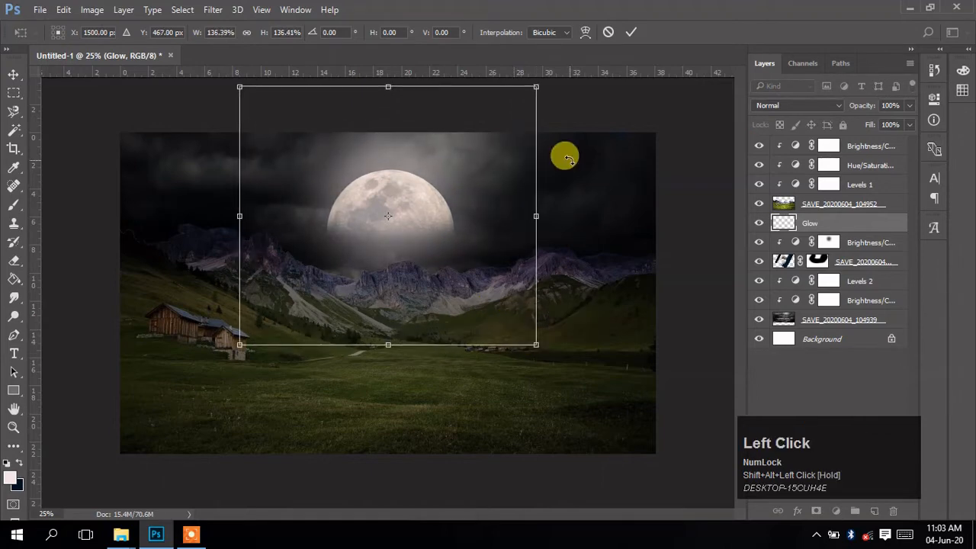
left_click(630, 36)
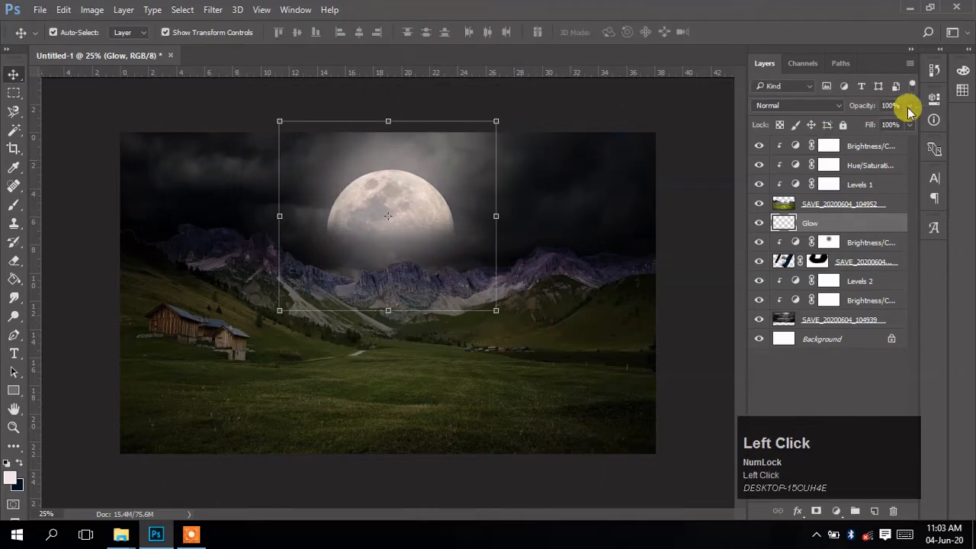
left_click_drag(896, 124, 889, 125)
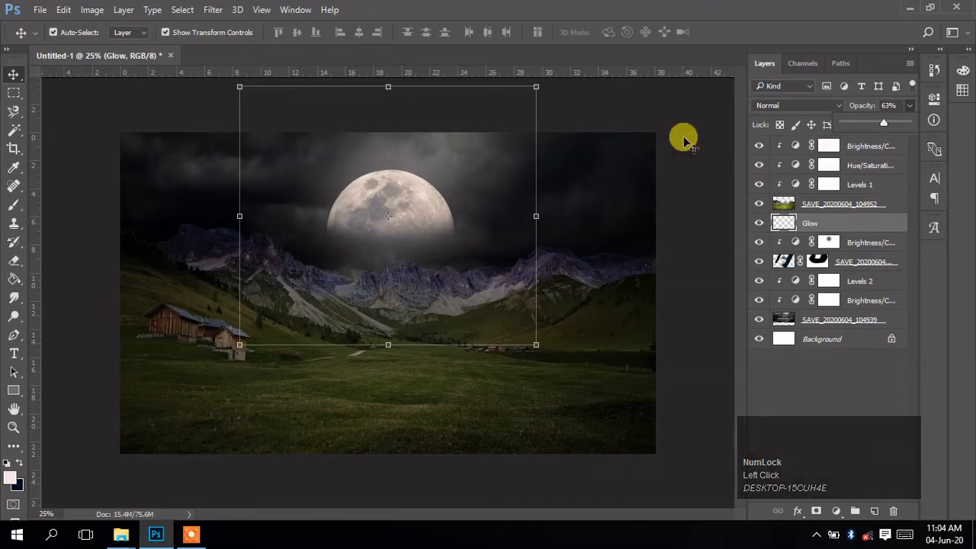
left_click(610, 168)
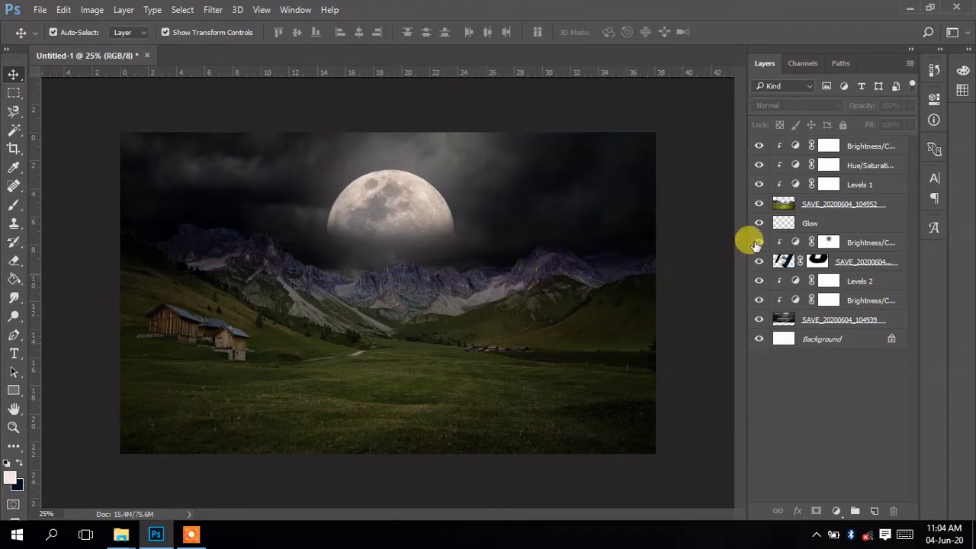
- Add a layer mask to the meadow and mountain layer
left_click(825, 207)
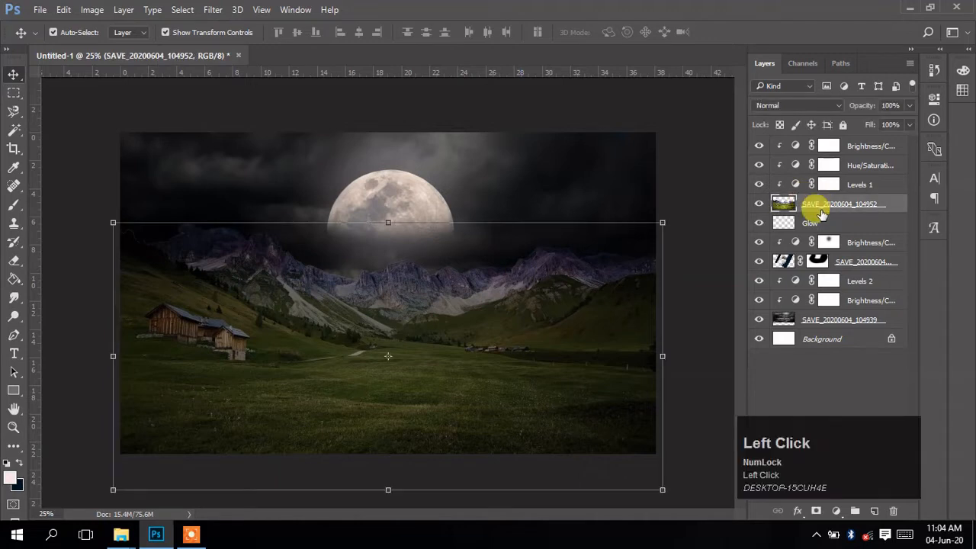
left_click(815, 512)
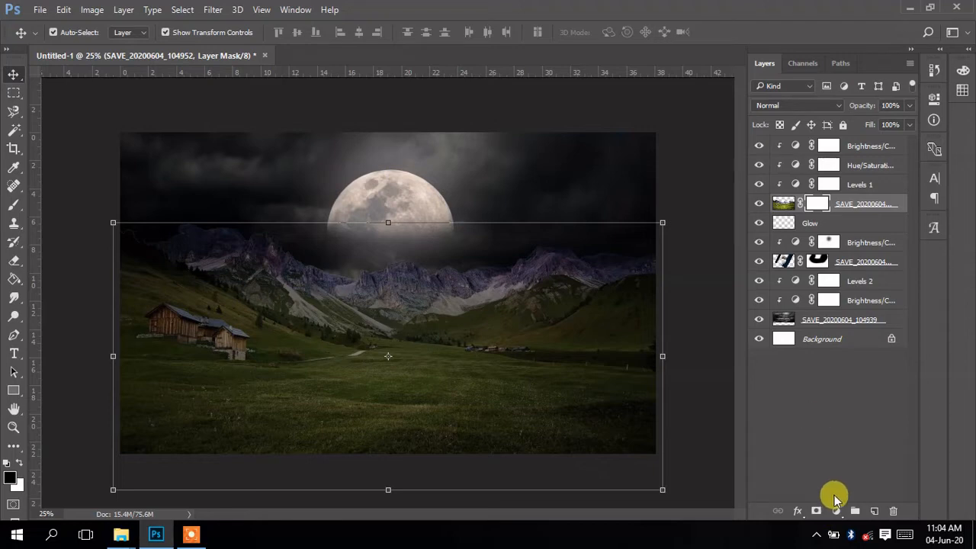
- Try to blend the mountain ridge above the cabin into the sky by painting on the meadow layer's mask
left_click(14, 208)
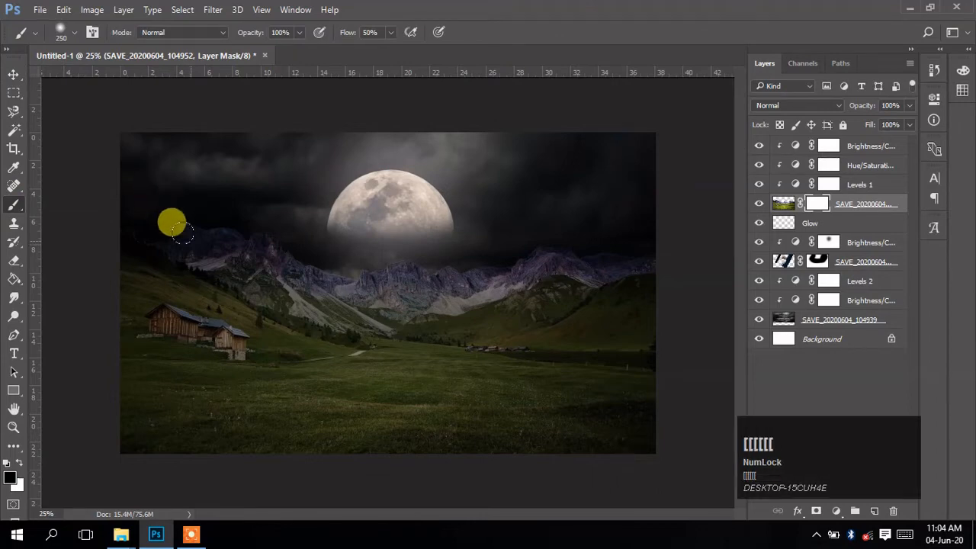
key("bracketleft")
left_click_drag(137, 230, 209, 227)
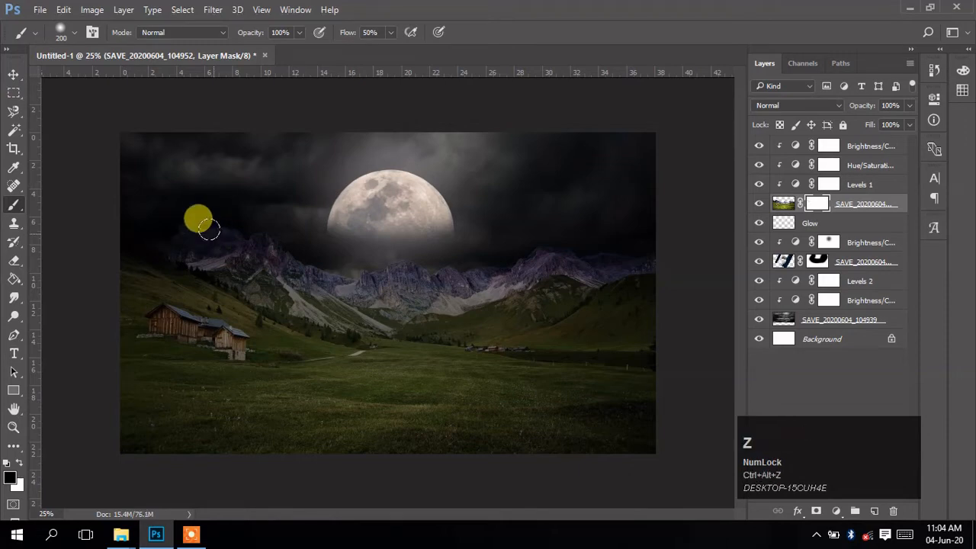
left_click(19, 463)
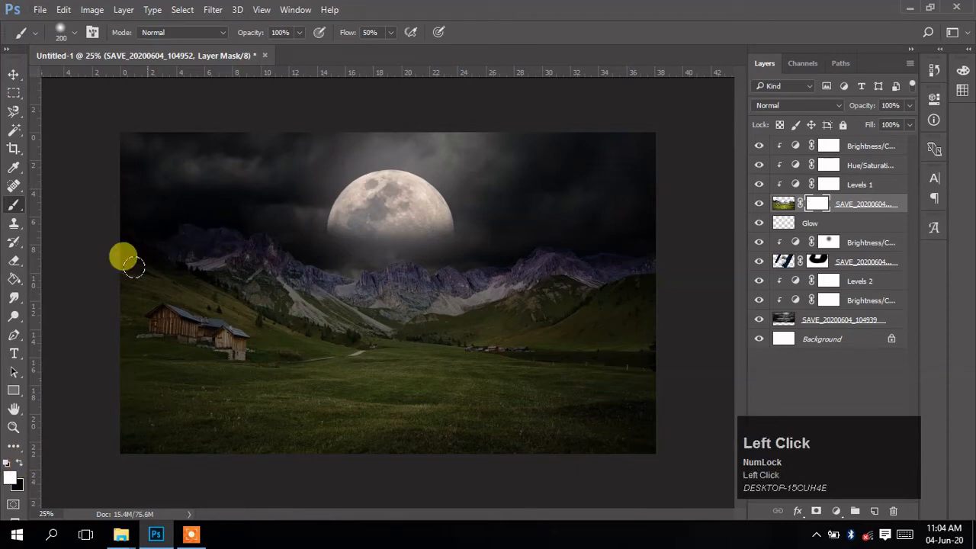
mouse_move(158, 239)
left_mouse_down()
mouse_move(251, 235)
mouse_move(239, 229)
mouse_move(282, 249)
mouse_move(255, 246)
mouse_move(285, 250)
mouse_move(256, 248)
mouse_move(276, 262)
mouse_move(250, 245)
mouse_move(286, 251)
mouse_move(198, 225)
mouse_move(221, 240)
left_mouse_up()
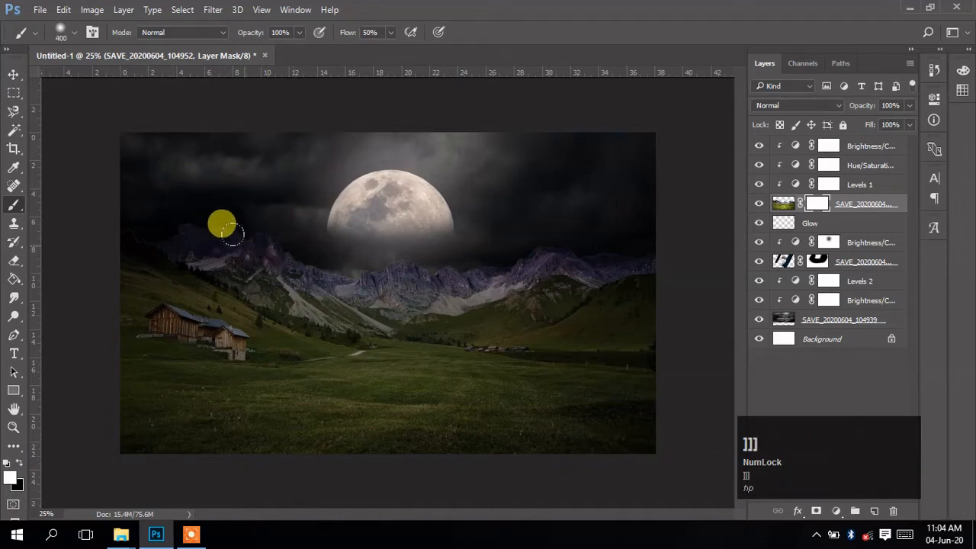
mouse_move(145, 204)
left_mouse_down()
mouse_move(191, 213)
mouse_move(165, 236)
left_mouse_up()
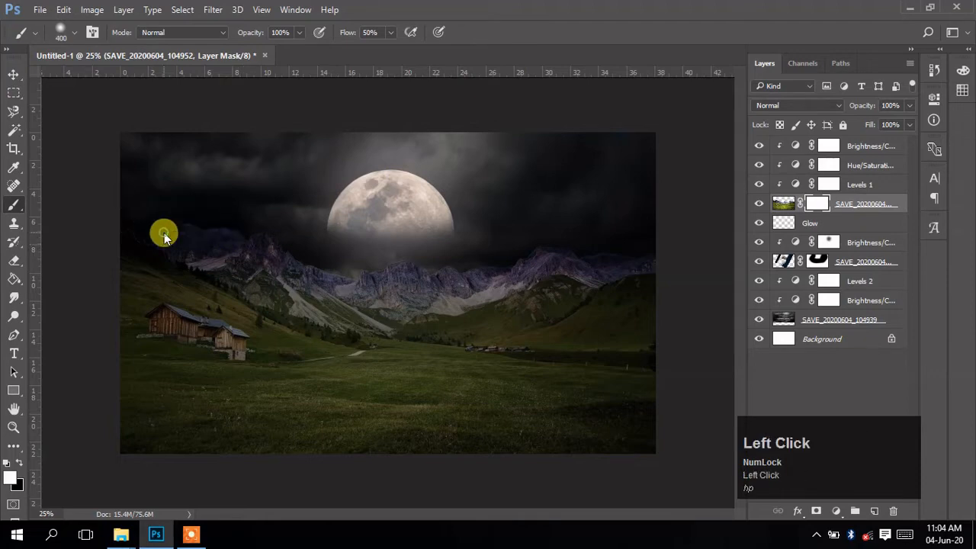
mouse_move(236, 217)
left_mouse_down()
mouse_move(396, 254)
mouse_move(379, 254)
mouse_move(524, 238)
mouse_move(464, 239)
mouse_move(561, 243)
mouse_move(550, 232)
mouse_move(622, 239)
mouse_move(240, 223)
mouse_move(105, 196)
mouse_move(287, 233)
mouse_move(624, 223)
mouse_move(275, 236)
mouse_move(103, 209)
mouse_move(185, 270)
mouse_move(415, 282)
left_mouse_up()
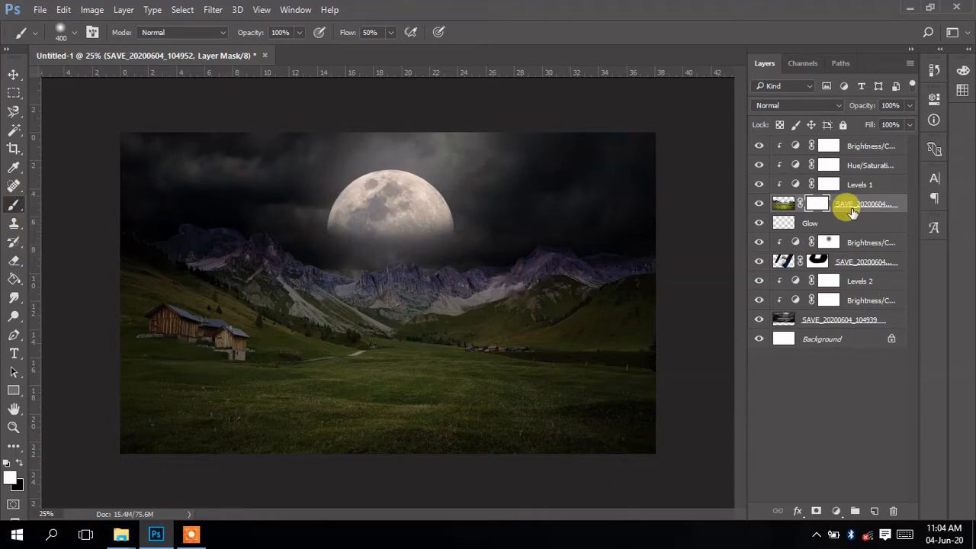
right_click(814, 207)
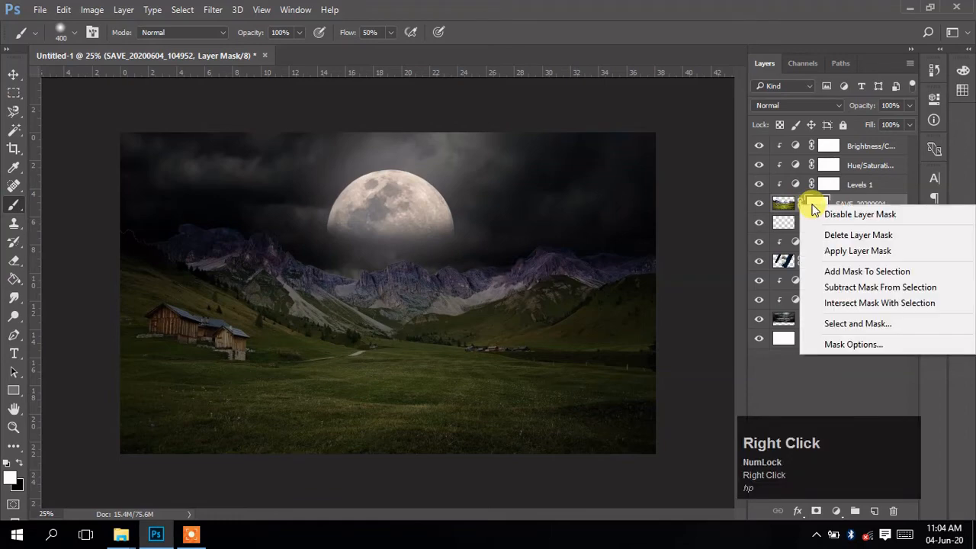
left_click(808, 203)
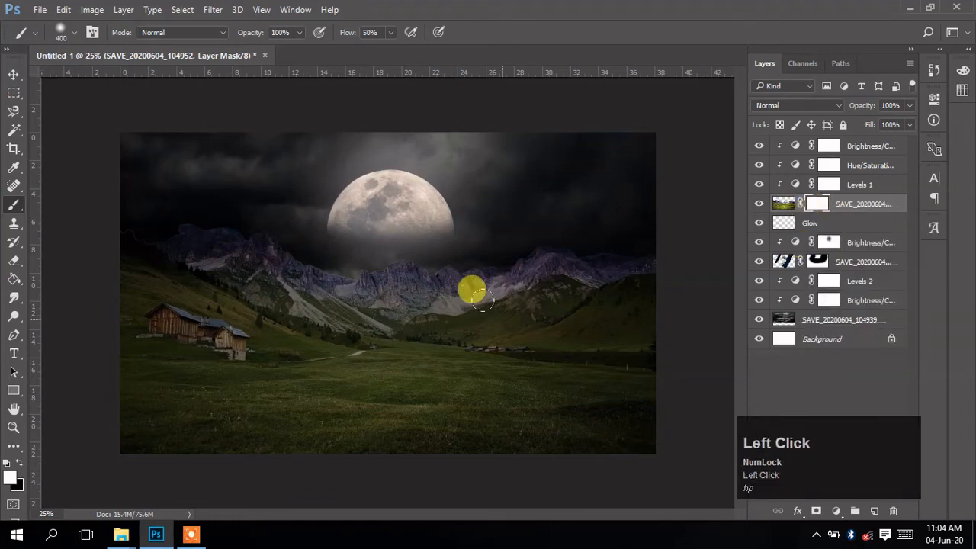
- Create a new layer clipped to the meadow layer, directly above it, and switch to the Brush tool
key("v")
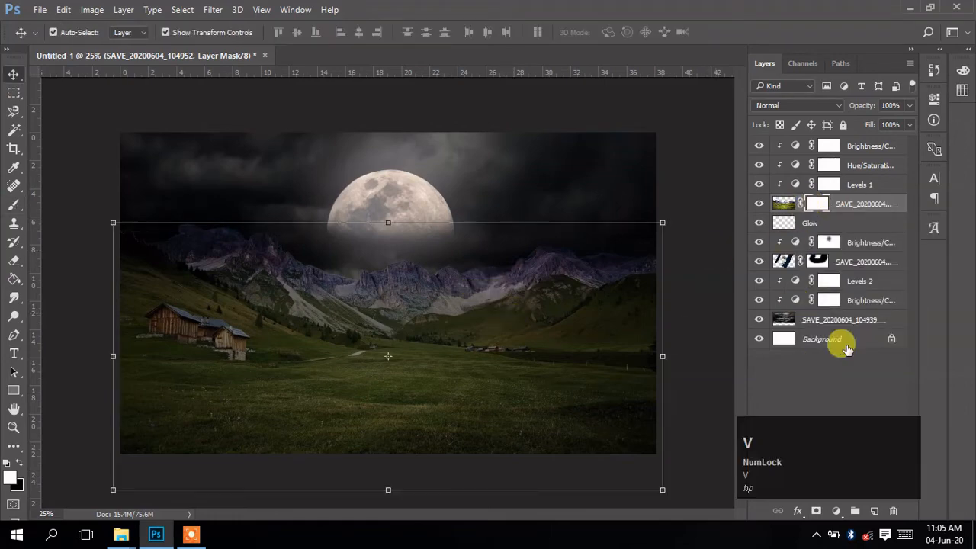
left_click(874, 510)
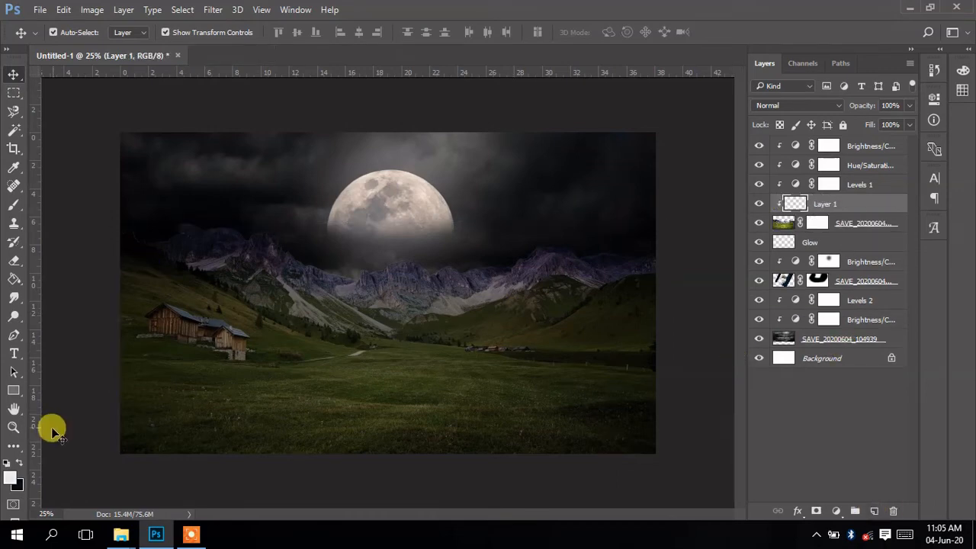
left_click(14, 205)
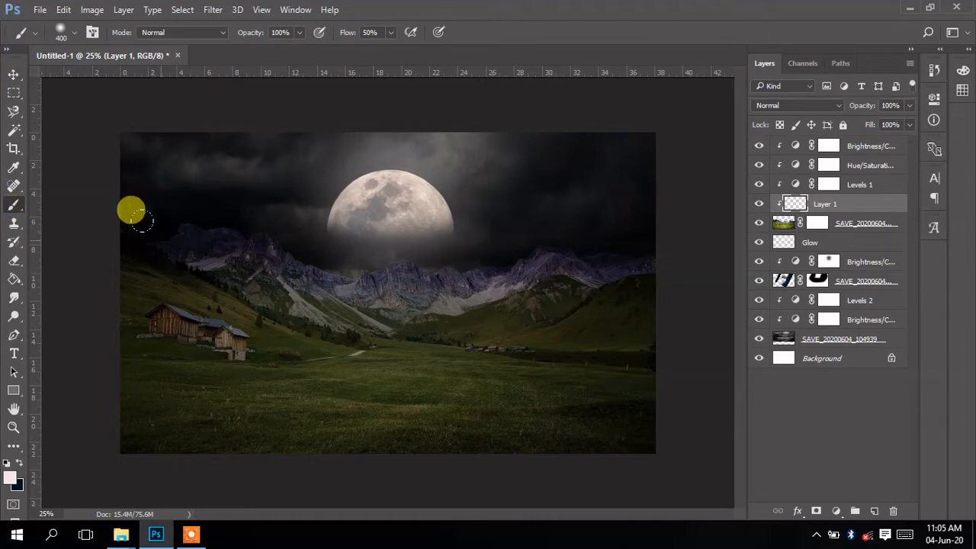
- Paint faint pale and dark strokes along the mountain ridge on Layer 1 with the size 400 brush at 5% opacity
mouse_move(138, 241)
left_mouse_down()
mouse_move(229, 218)
mouse_move(229, 206)
left_mouse_up()
key("ctrl+alt+z")
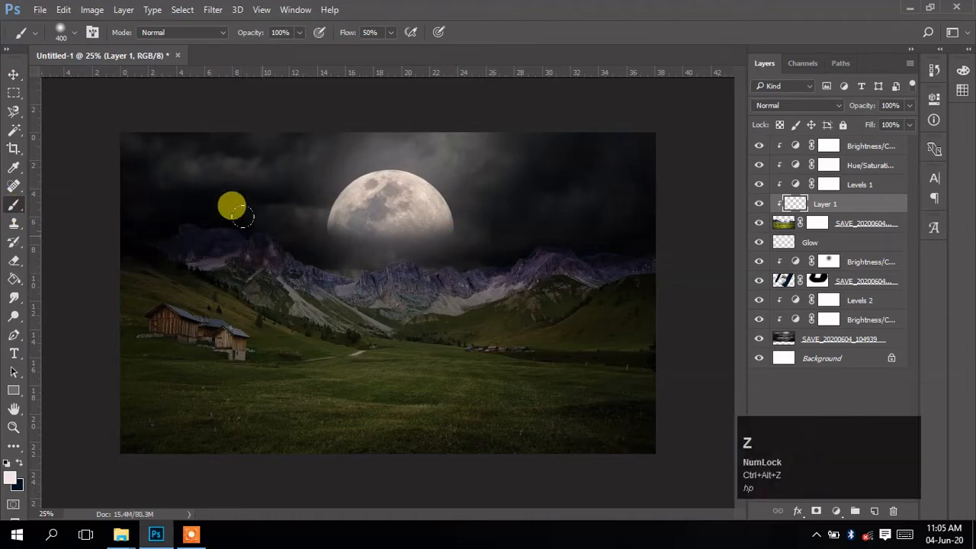
left_click(299, 33)
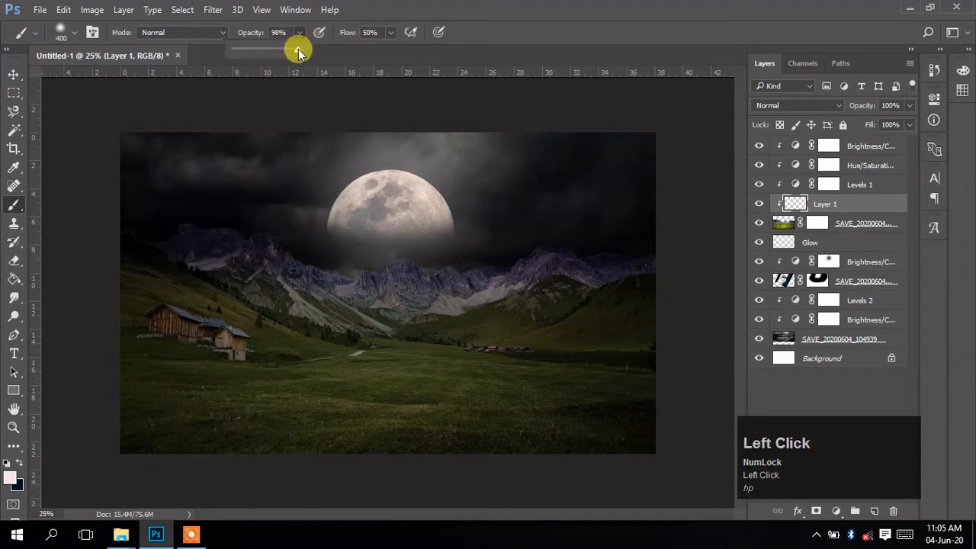
left_click_drag(294, 38, 238, 52)
left_click(128, 221)
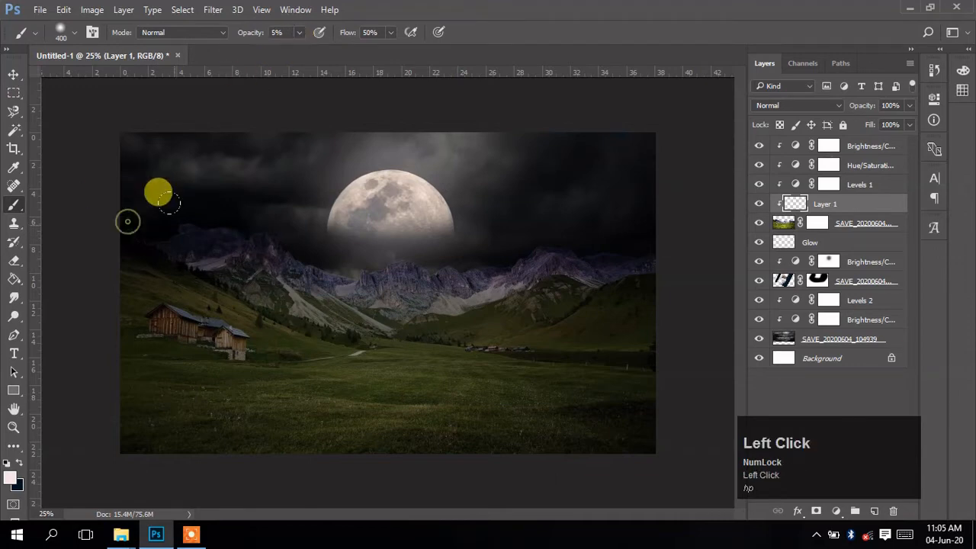
mouse_move(162, 218)
left_mouse_down()
mouse_move(237, 211)
mouse_move(160, 201)
mouse_move(404, 260)
mouse_move(450, 257)
mouse_move(358, 247)
mouse_move(499, 253)
mouse_move(643, 242)
mouse_move(313, 245)
mouse_move(584, 232)
mouse_move(539, 233)
mouse_move(612, 242)
mouse_move(490, 245)
mouse_move(504, 251)
mouse_move(208, 226)
left_mouse_up()
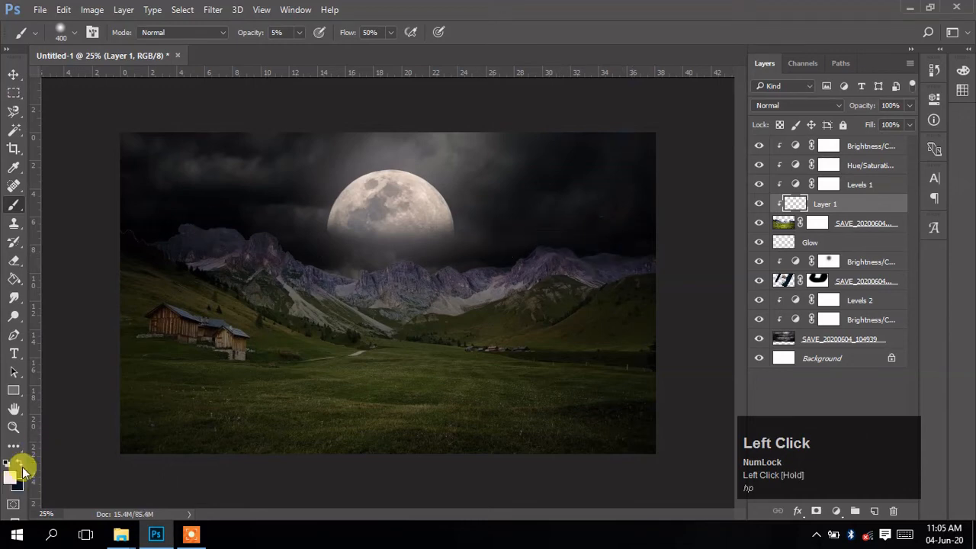
mouse_move(271, 219)
left_mouse_down()
mouse_move(406, 243)
mouse_move(327, 235)
mouse_move(572, 238)
mouse_move(621, 226)
mouse_move(612, 276)
mouse_move(232, 286)
mouse_move(534, 293)
mouse_move(274, 295)
mouse_move(110, 266)
mouse_move(502, 305)
mouse_move(222, 301)
mouse_move(241, 303)
mouse_move(194, 289)
mouse_move(561, 303)
mouse_move(548, 303)
mouse_move(557, 272)
left_mouse_up()
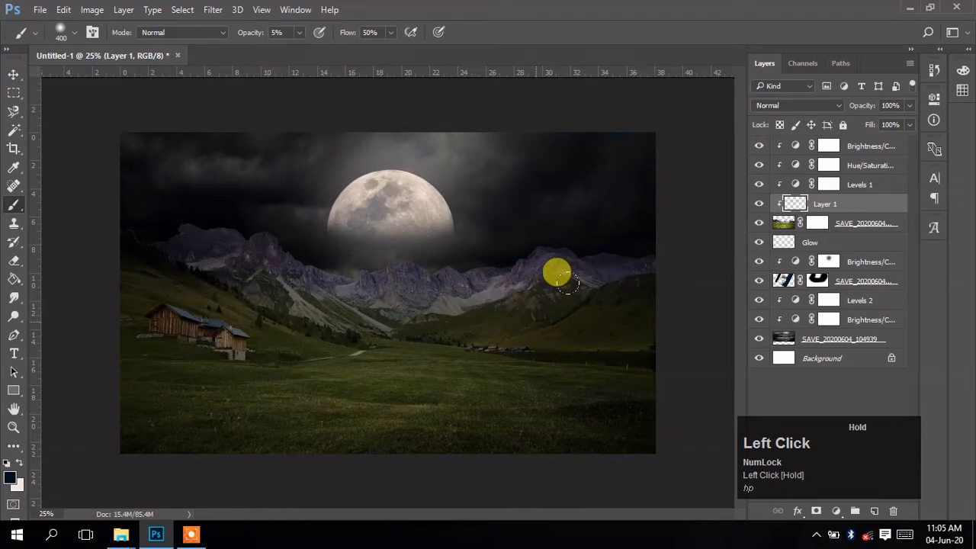
- Stretch the painted haze on Layer 1 slightly downward over the meadow and deselect the layer
left_click(15, 72)
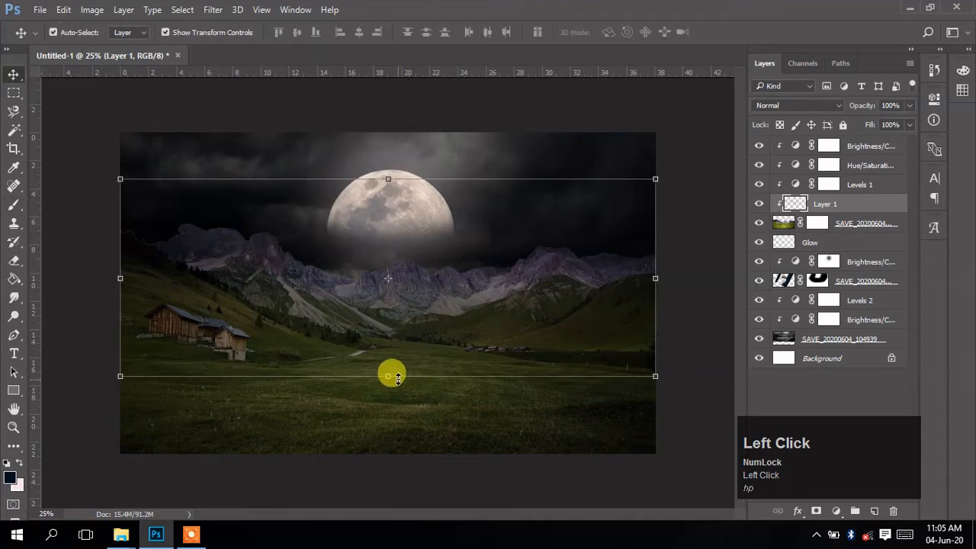
mouse_move(398, 379)
left_mouse_down()
mouse_move(398, 425)
mouse_move(394, 300)
mouse_move(390, 395)
left_mouse_up()
left_click(631, 33)
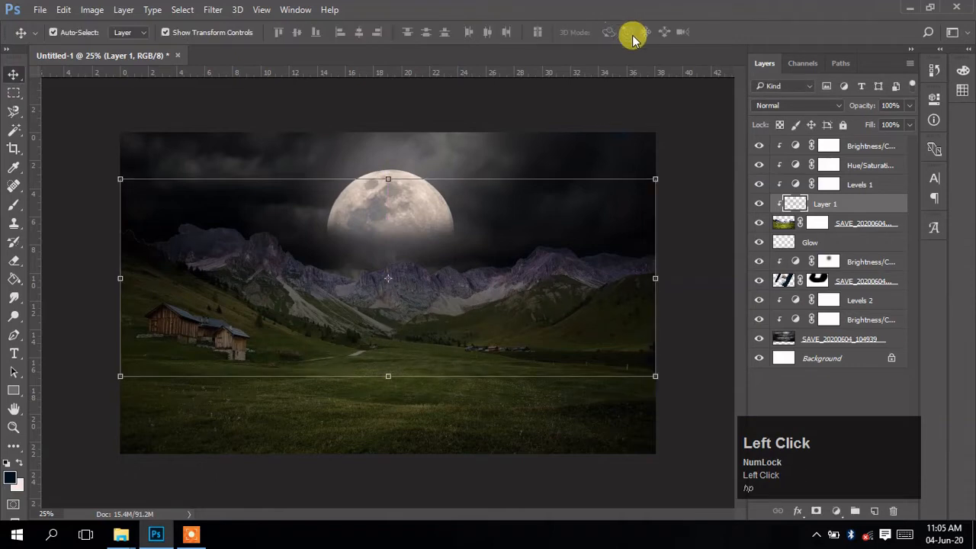
left_click_drag(385, 375, 381, 399)
left_click(631, 32)
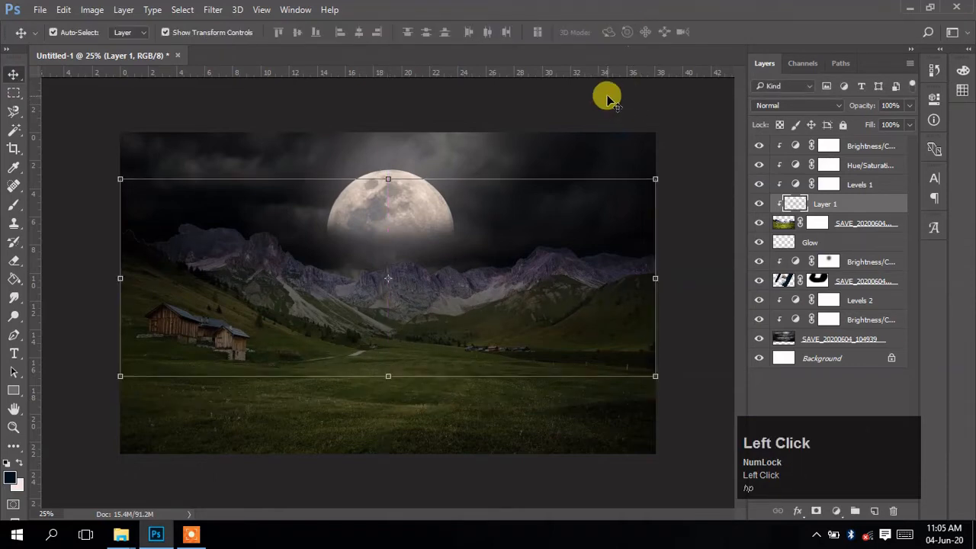
left_click(679, 140)
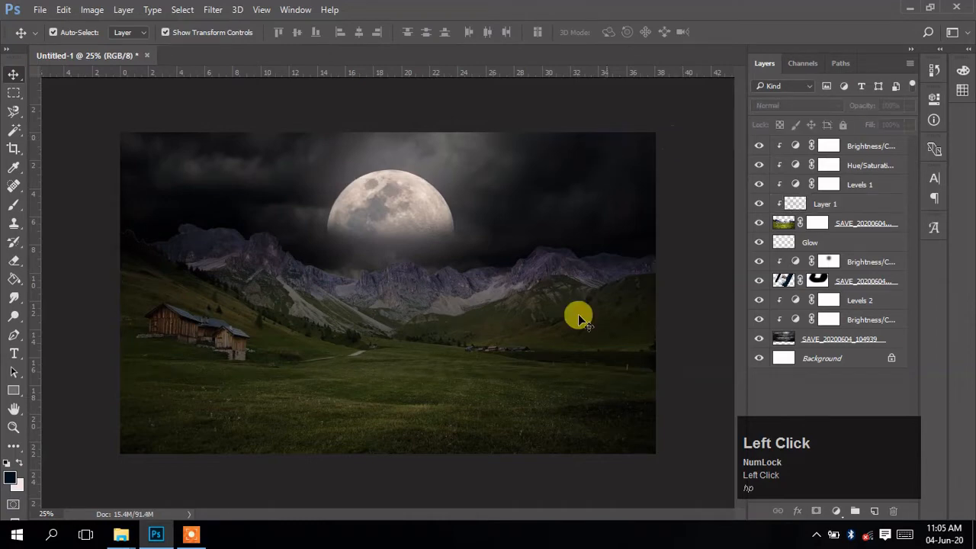
- Place the seated person's cut-out PNG from the Order Photos folder into the night composite
left_click(118, 537)
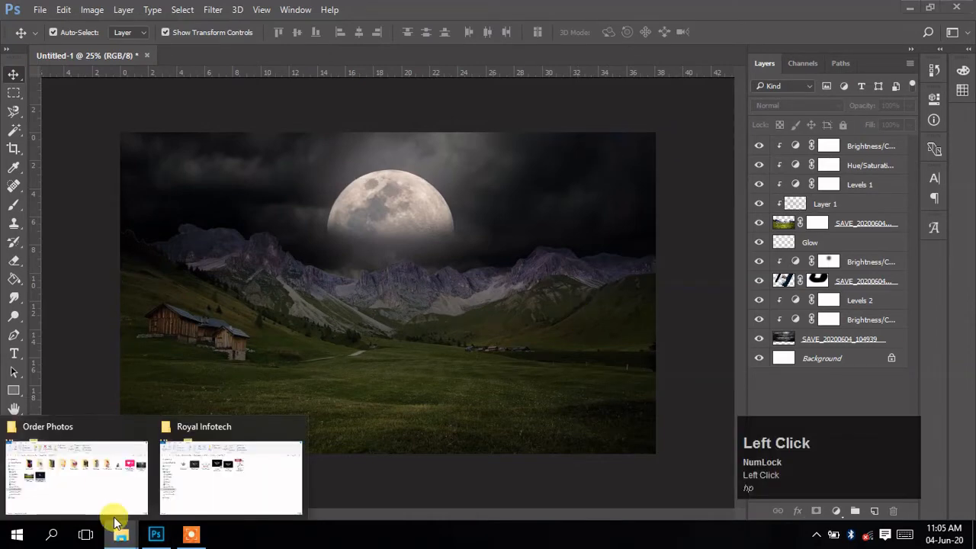
left_click(99, 476)
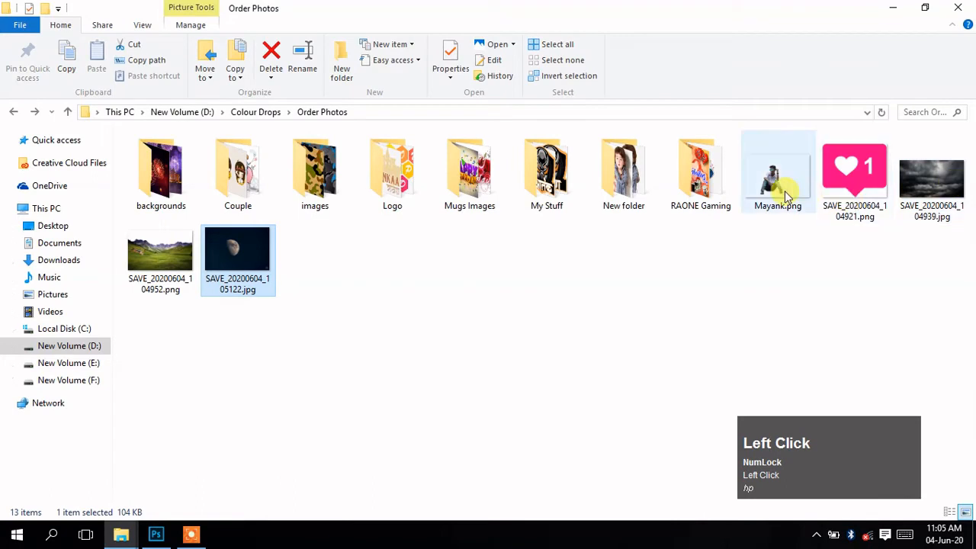
left_click(769, 215)
left_click_drag(759, 242, 679, 447)
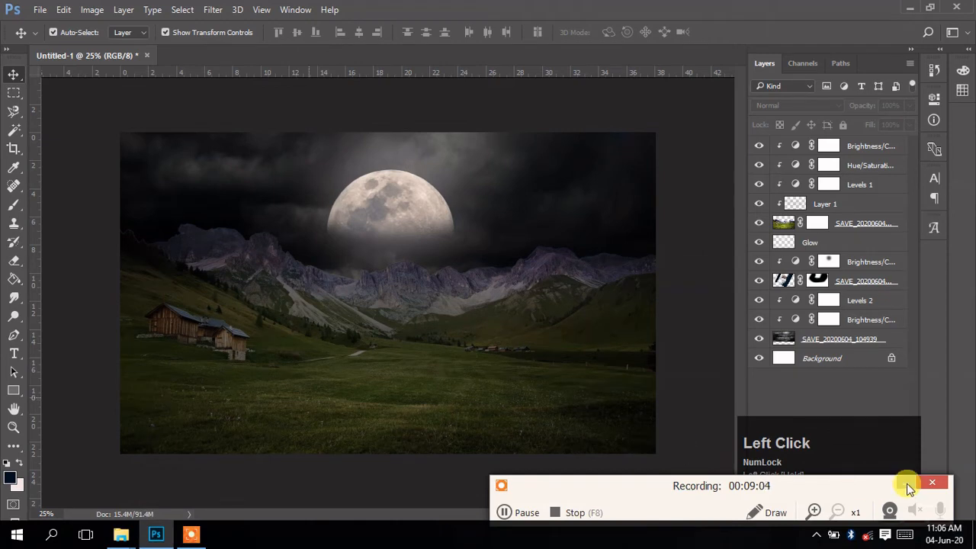
left_click_drag(908, 488, 610, 414)
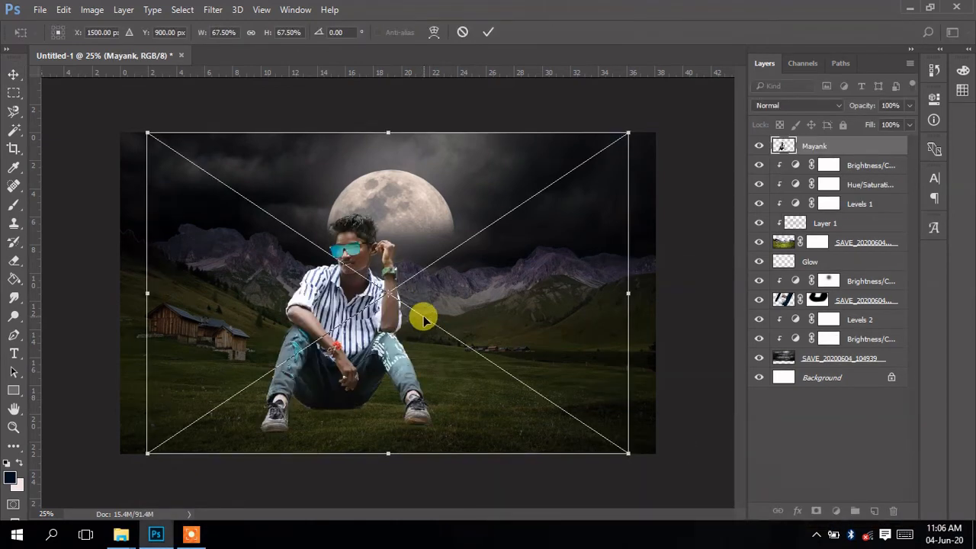
- Scale the seated person to about 28.6% and position him on the grass in front of the cabin
left_click(147, 132, "alt+shift")
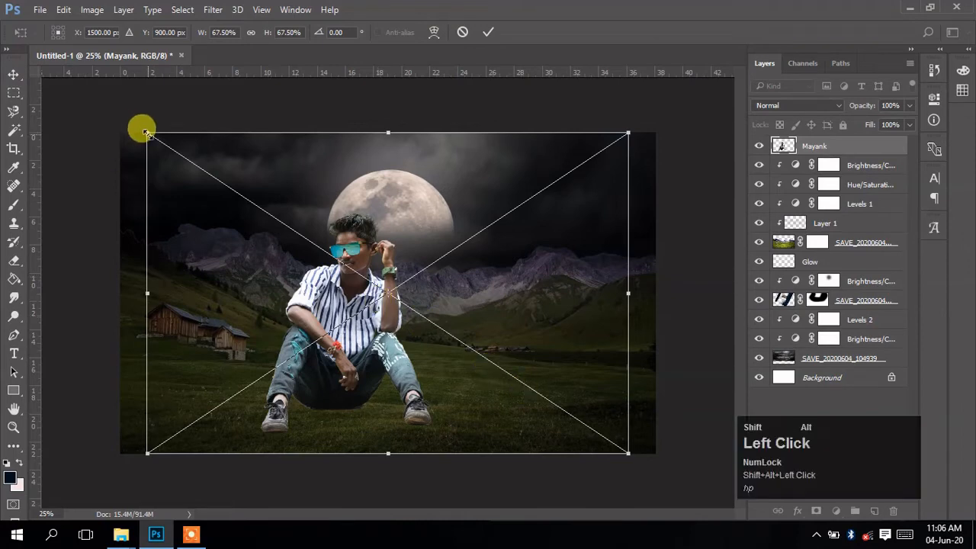
left_click_drag(148, 132, 261, 244)
left_click_drag(388, 322, 283, 419)
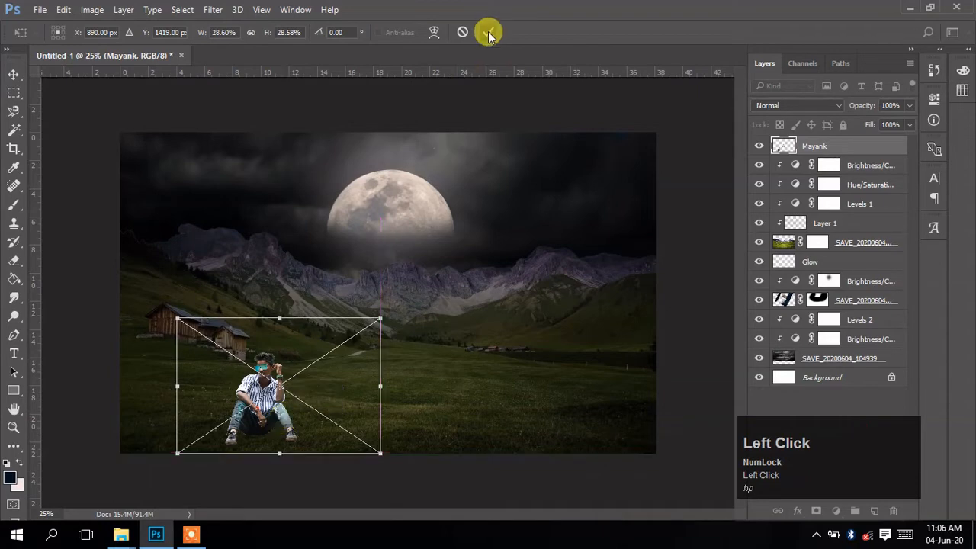
left_click(488, 31)
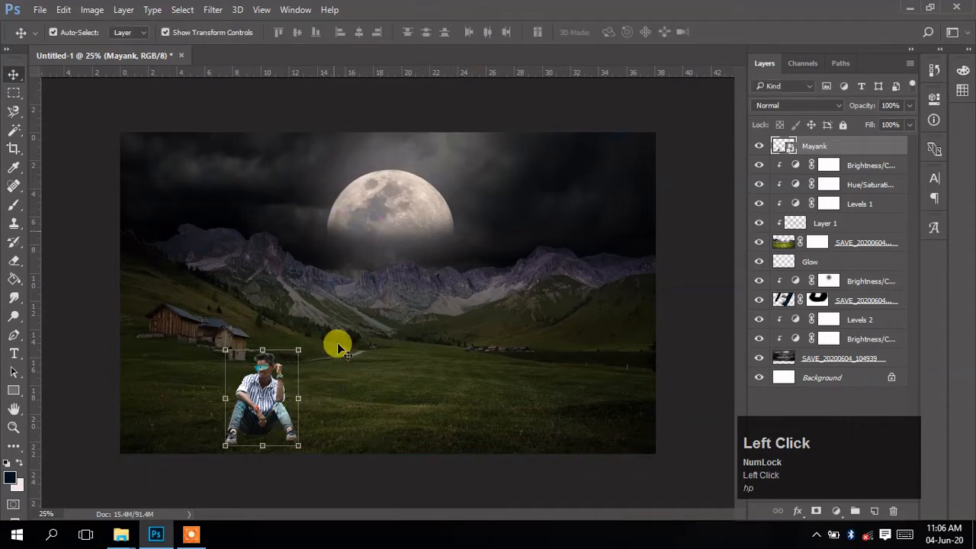
- Examine the seated person's cut-out edges and how the shoes and trousers meet the grass
key("z")
left_click(272, 389)
left_click(272, 391)
left_click(273, 392)
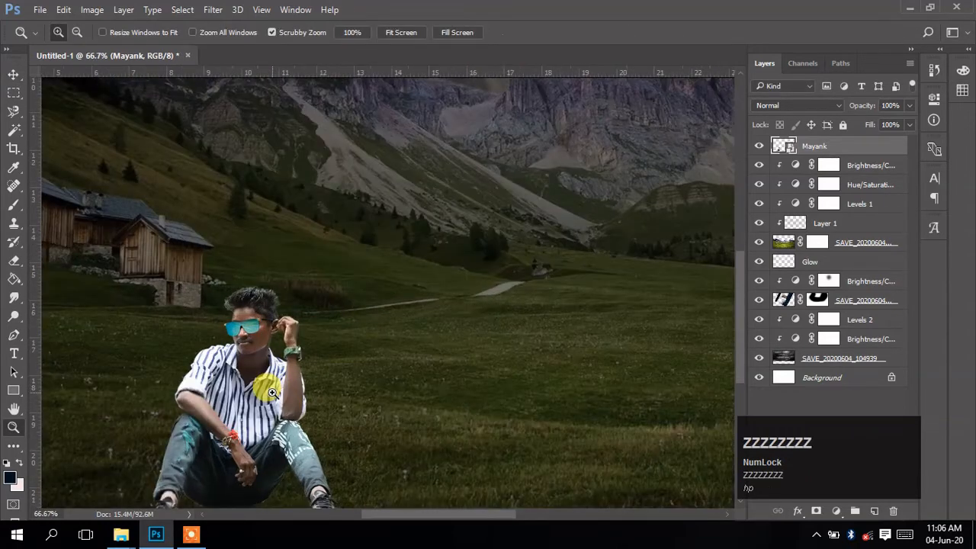
key("v")
key("z")
left_click(272, 392)
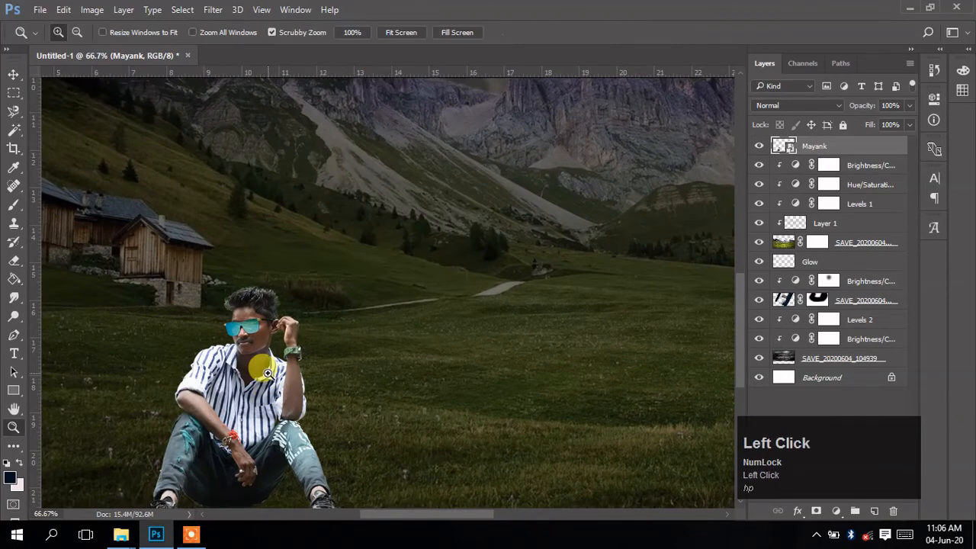
left_click(282, 343)
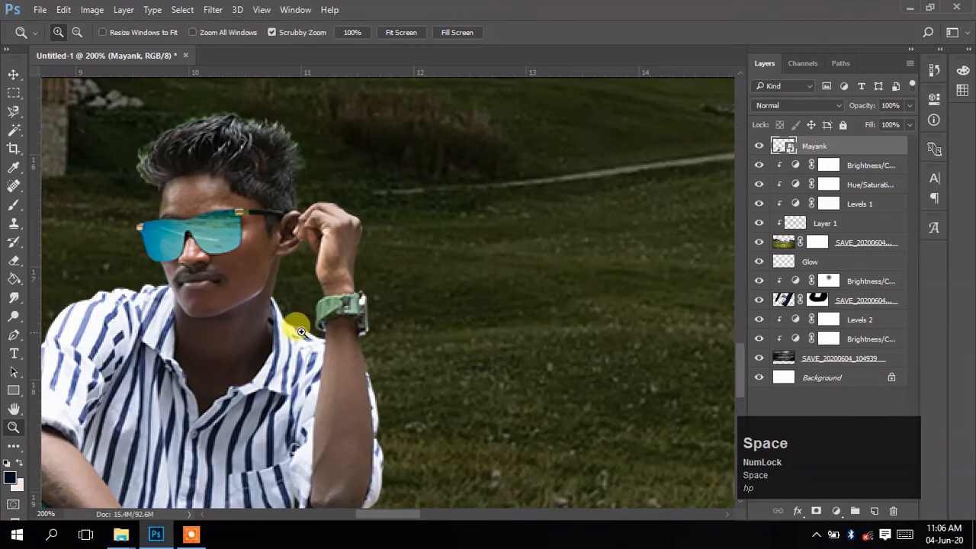
left_click_drag(393, 359, 365, 348)
left_click_drag(361, 418, 399, 296)
key("z")
mouse_move(437, 327)
left_mouse_down()
mouse_move(431, 310)
mouse_move(441, 313)
left_mouse_up()
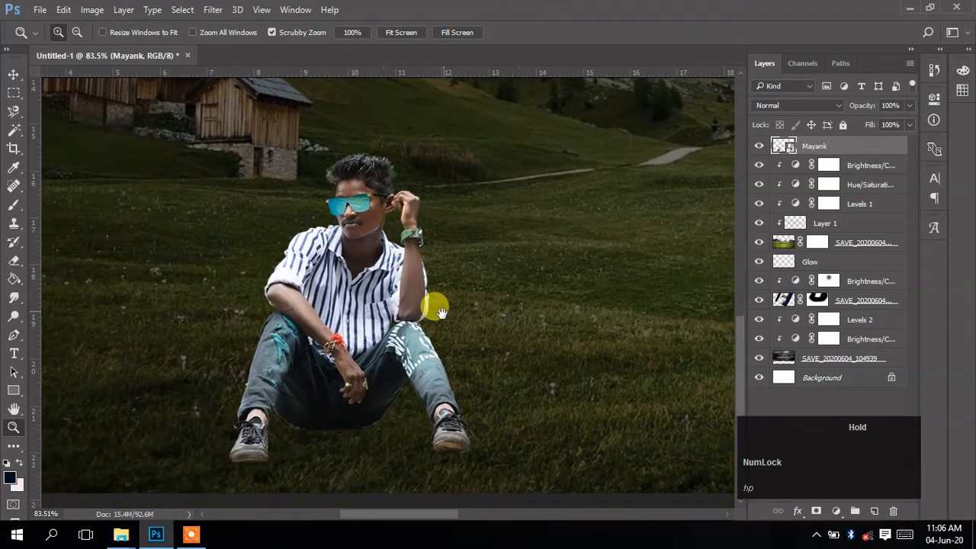
- Add a layer mask to the seated person's layer and set the Eraser to the size 134 grass brush tip
left_click(13, 74)
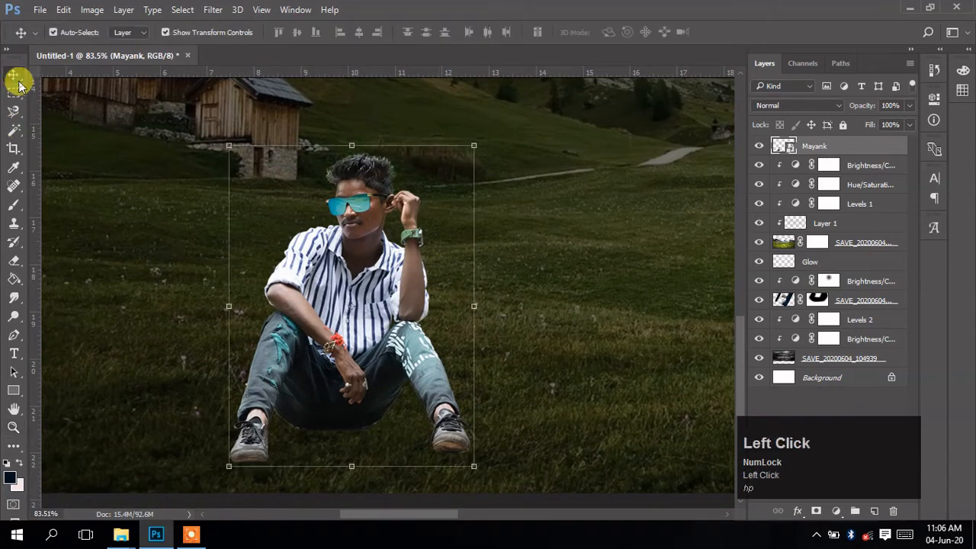
left_click(815, 511)
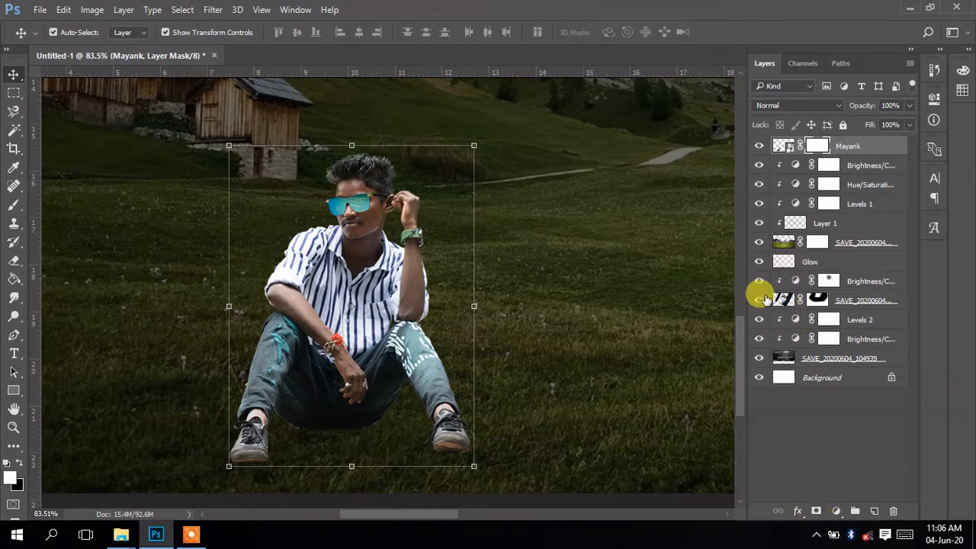
left_click(15, 261)
right_click(15, 260)
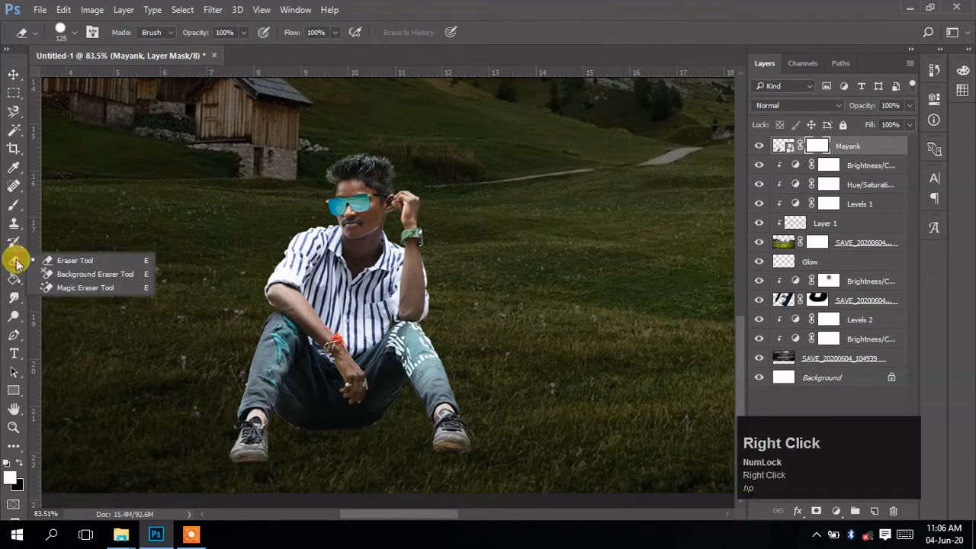
left_click(44, 262)
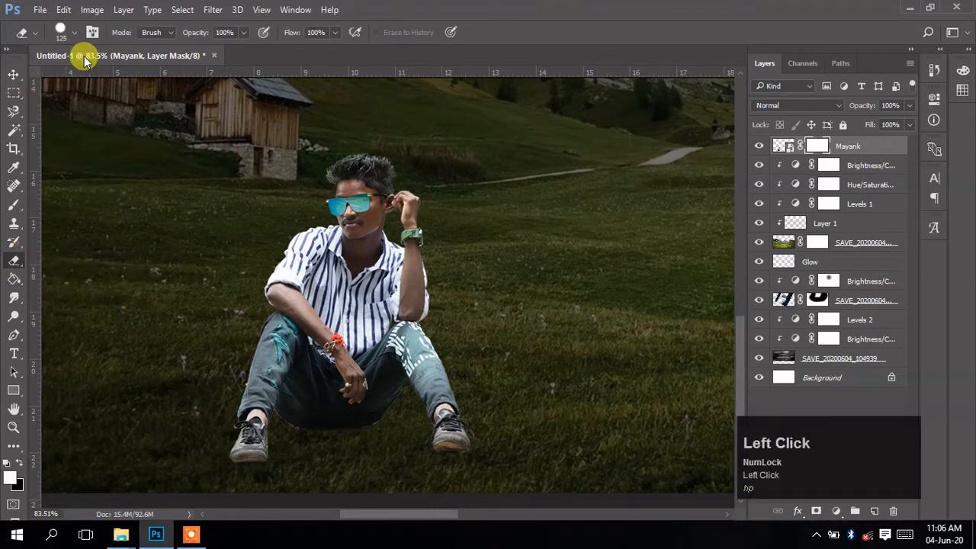
left_click(75, 33)
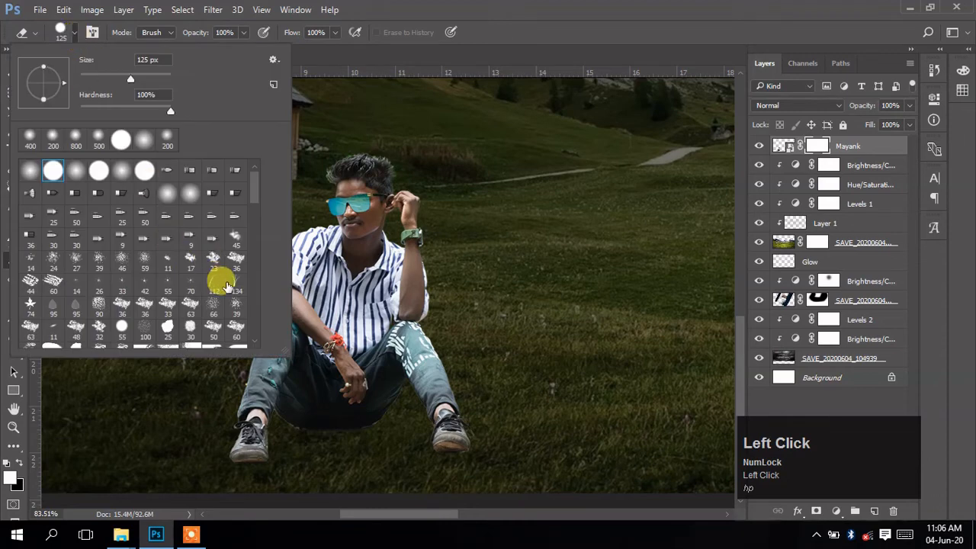
left_click(301, 432)
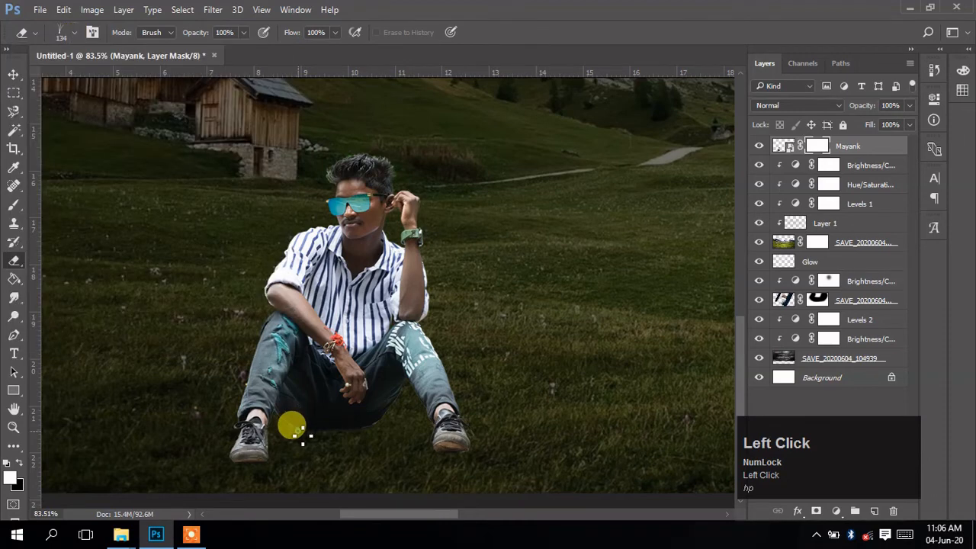
- Blend the shoe soles and trouser bottom into the grass on the mask with a size 60 grass eraser, undoing the last stroke
left_click_drag(305, 449, 269, 452)
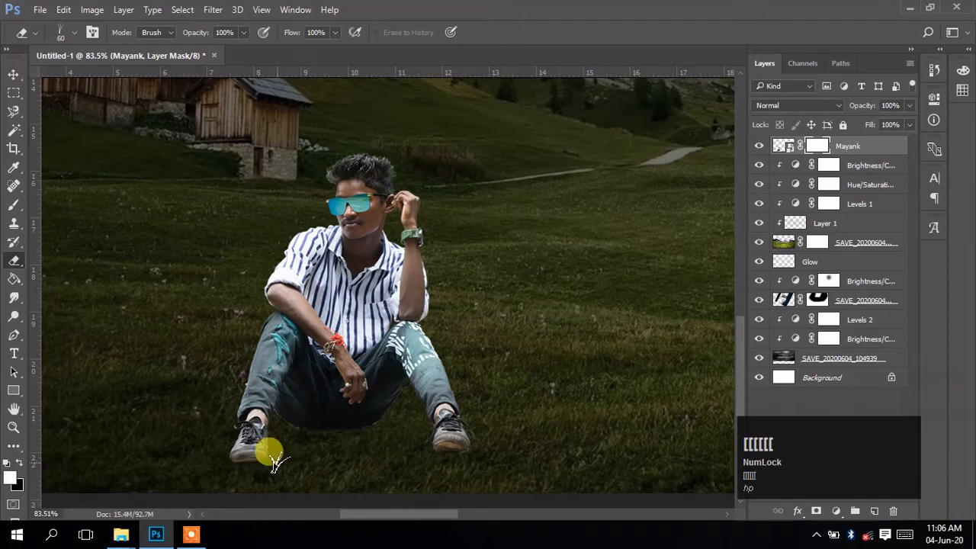
mouse_move(275, 464)
left_mouse_down()
mouse_move(204, 446)
mouse_move(297, 460)
mouse_move(459, 456)
mouse_move(446, 451)
mouse_move(490, 435)
mouse_move(436, 439)
mouse_move(462, 444)
mouse_move(424, 444)
mouse_move(471, 448)
mouse_move(429, 457)
mouse_move(474, 455)
mouse_move(295, 437)
mouse_move(417, 425)
mouse_move(305, 440)
mouse_move(288, 427)
mouse_move(322, 441)
mouse_move(286, 420)
mouse_move(336, 430)
mouse_move(396, 416)
mouse_move(290, 429)
mouse_move(380, 416)
mouse_move(278, 412)
mouse_move(369, 418)
mouse_move(266, 423)
mouse_move(388, 419)
mouse_move(371, 440)
left_mouse_up()
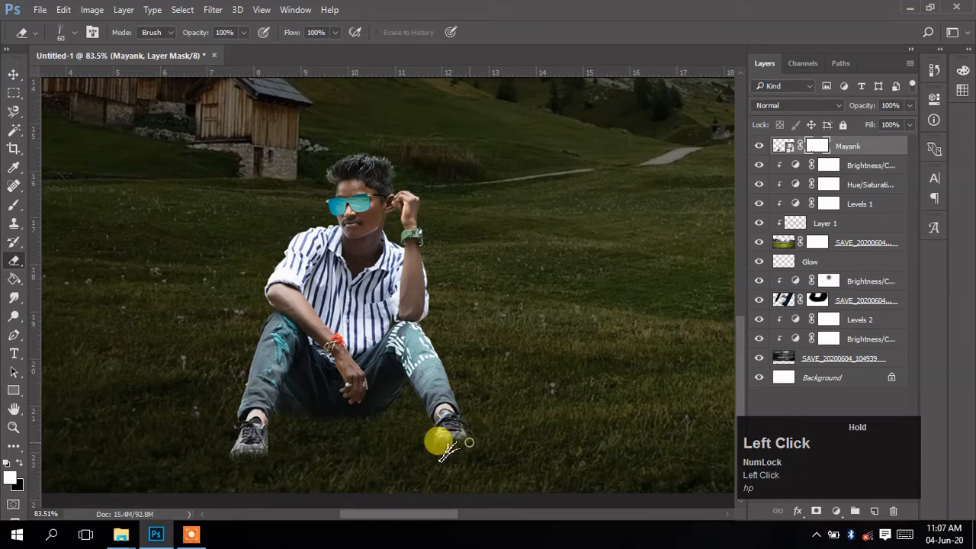
mouse_move(450, 453)
left_mouse_down()
mouse_move(389, 501)
mouse_move(295, 470)
mouse_move(243, 466)
mouse_move(295, 471)
mouse_move(255, 456)
mouse_move(296, 457)
mouse_move(220, 453)
left_mouse_up()
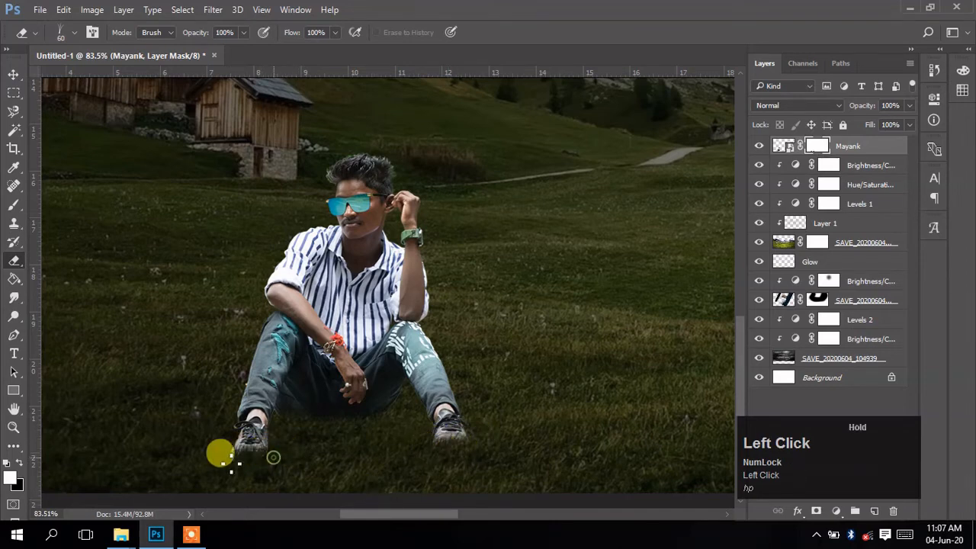
key("ctrl+z")
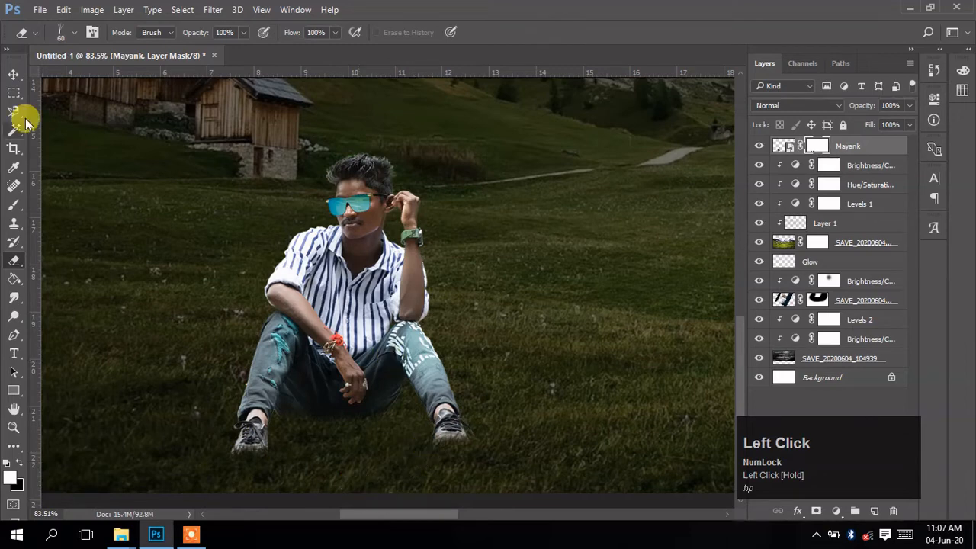
- Darken the seated person with a clipped Levels adjustment whose white output level is 199
left_click(13, 74)
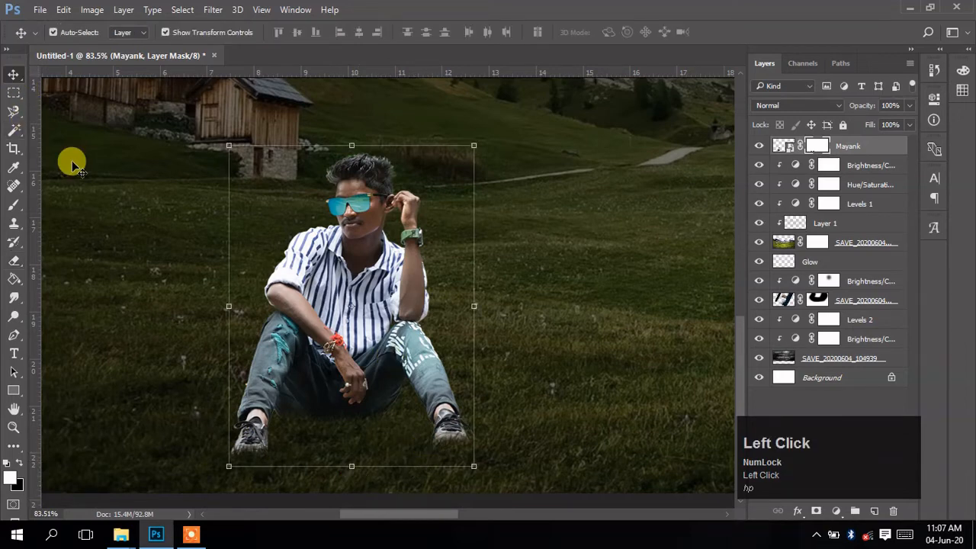
left_click(833, 510)
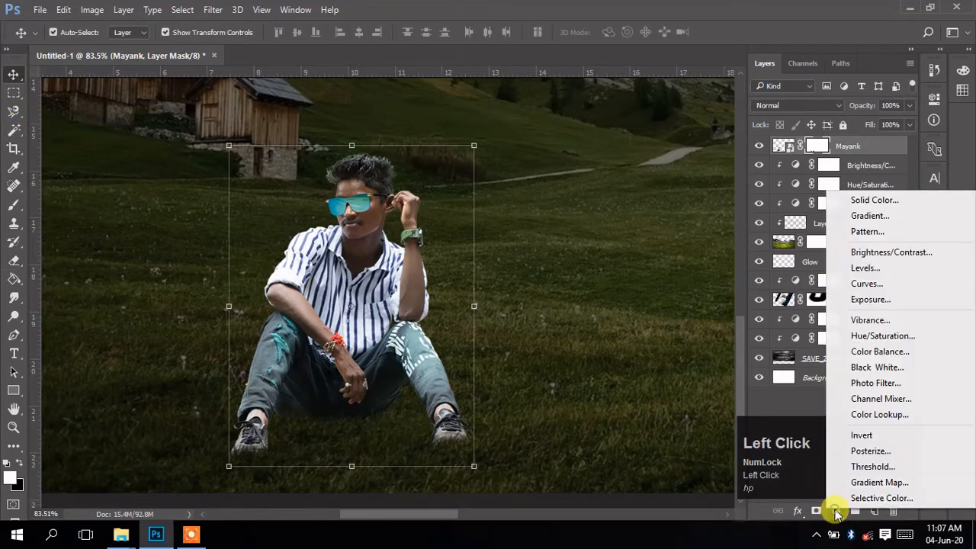
left_click(863, 268)
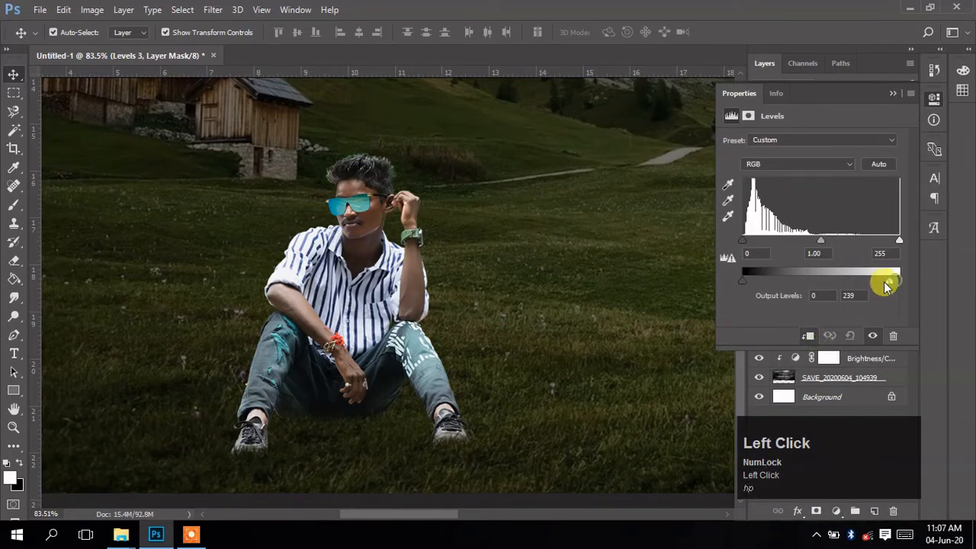
left_click_drag(887, 285, 871, 284)
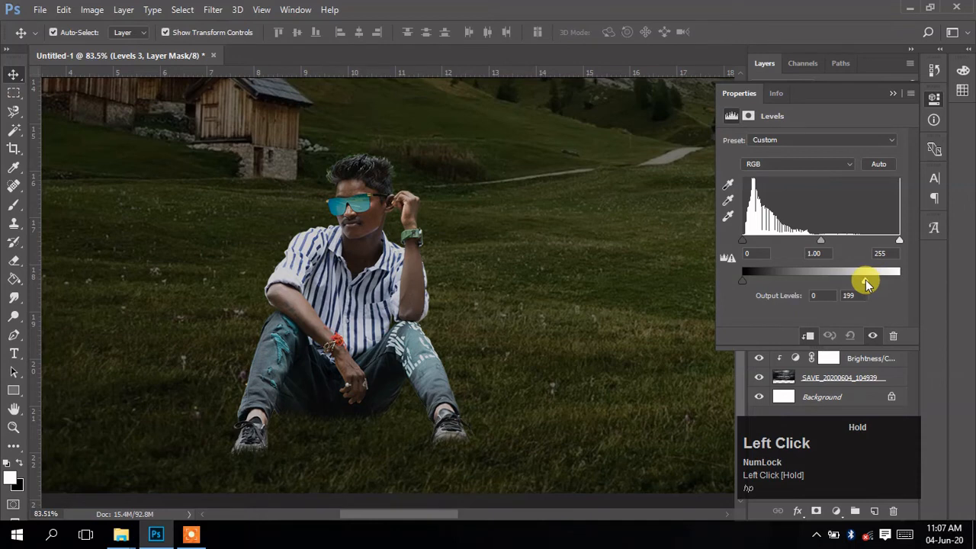
left_click_drag(750, 284, 736, 280)
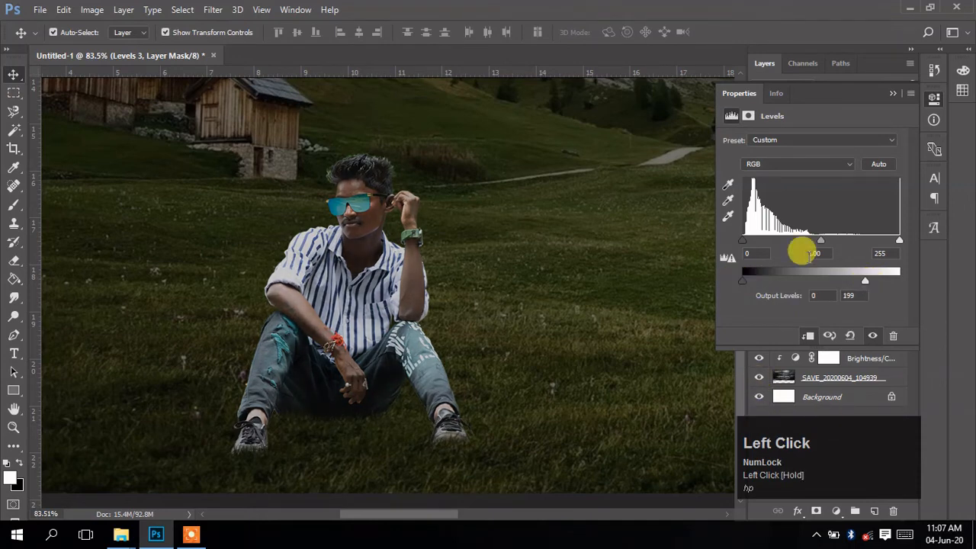
left_click(892, 93)
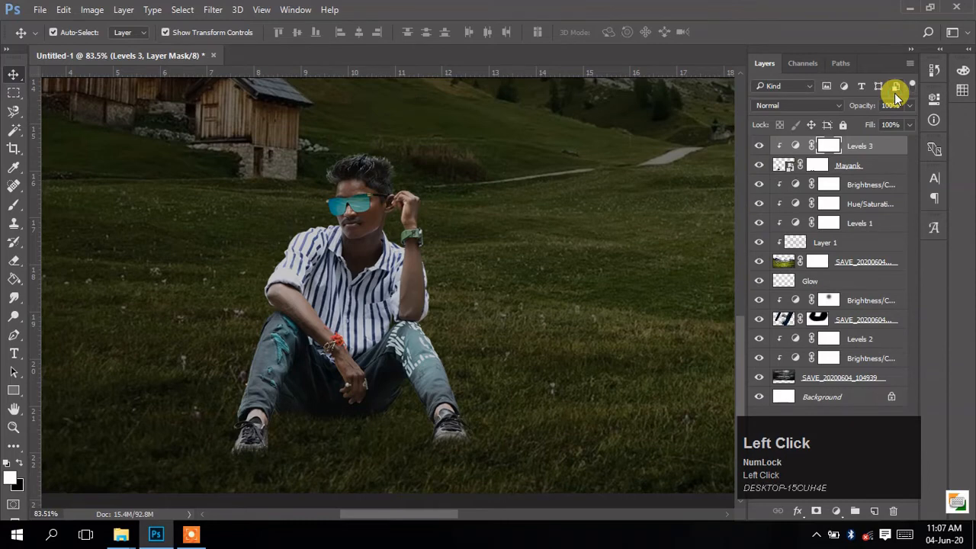
- Add a clipped Hue/Saturation adjustment to the seated person with saturation about -40 and lightness +2
left_click(835, 510)
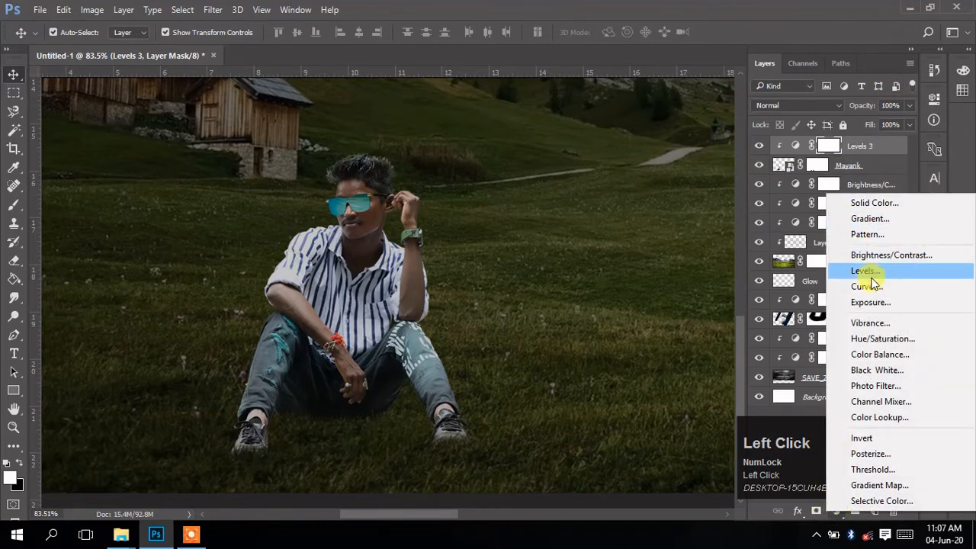
left_click(869, 339)
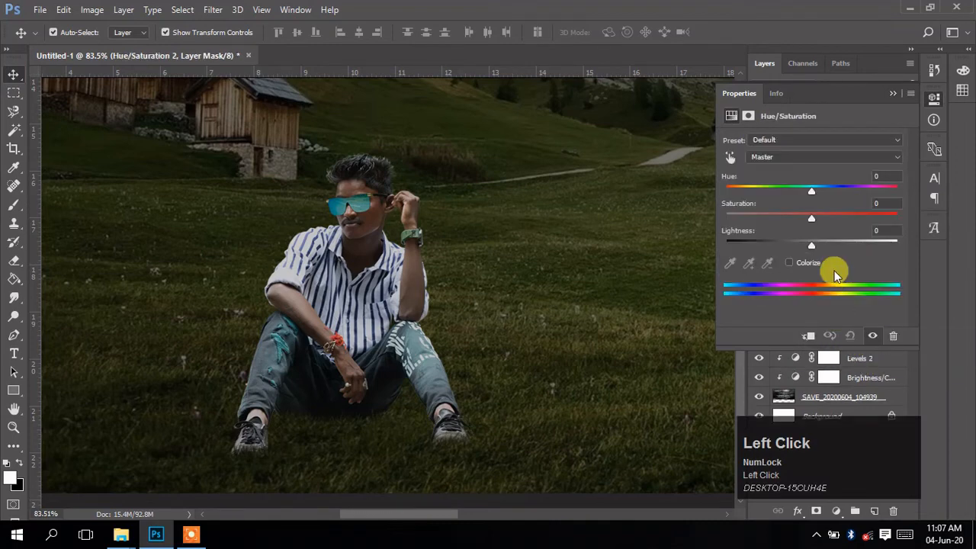
left_click(808, 336)
left_click_drag(820, 249, 793, 221)
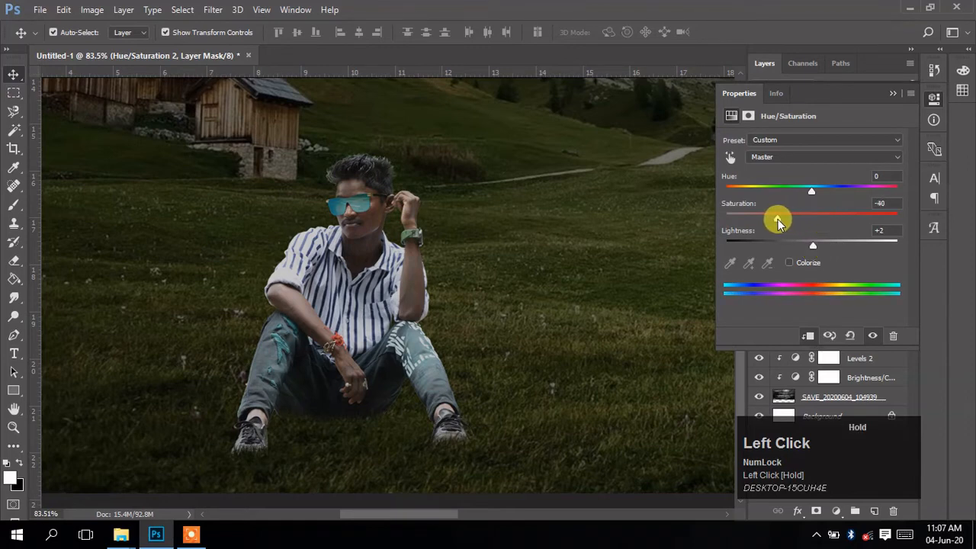
left_click(892, 94)
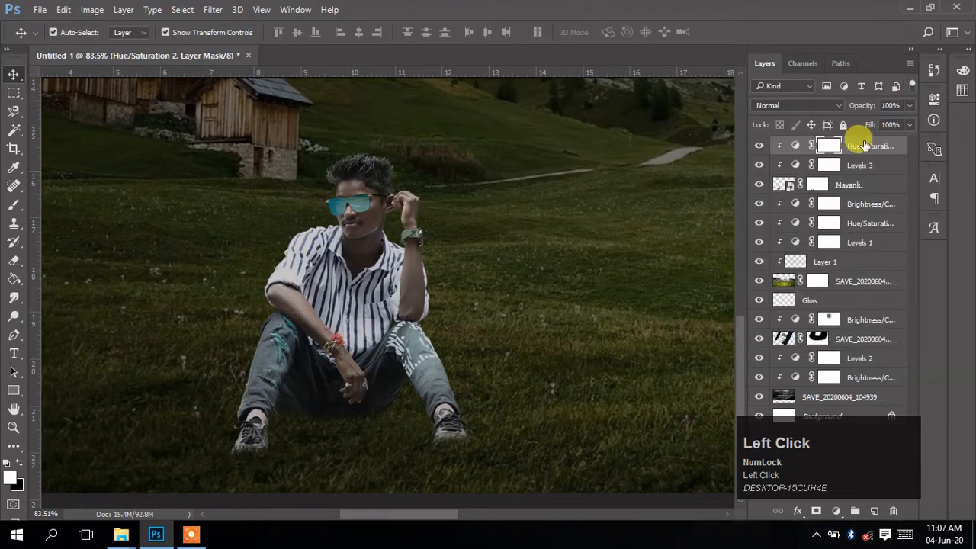
- Paint softly over the forearms and face on the seated person's layer mask with a black brush at 5% opacity, reducing its size to 45
left_click(845, 187)
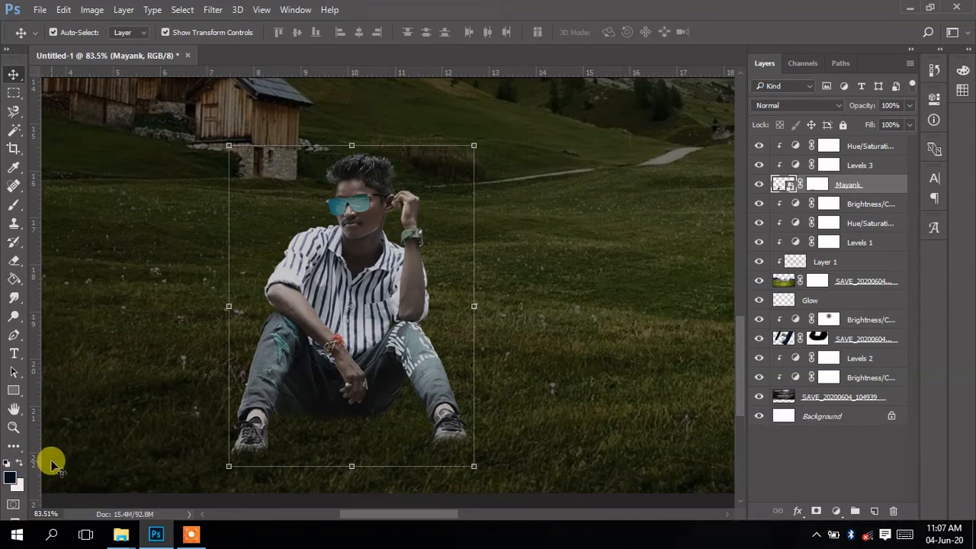
left_click(11, 206)
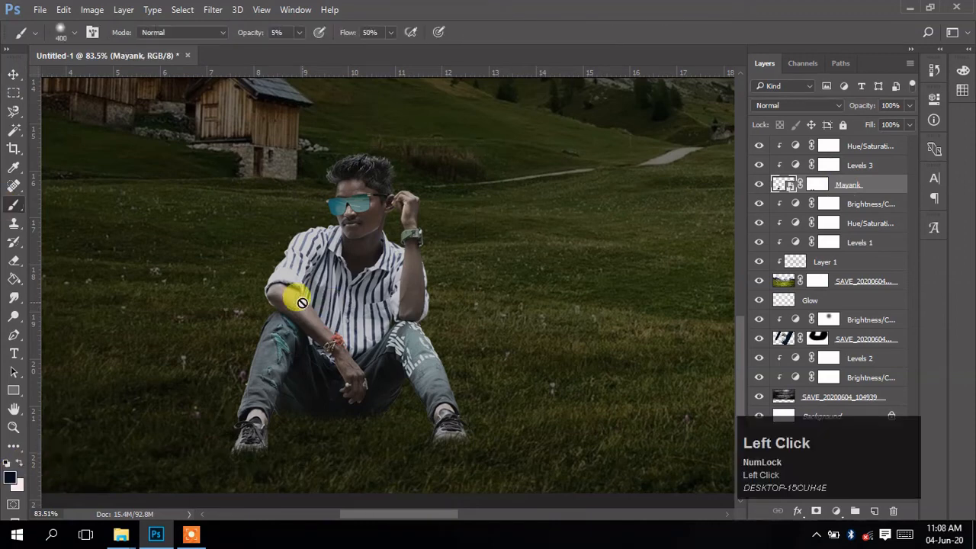
left_click(817, 185)
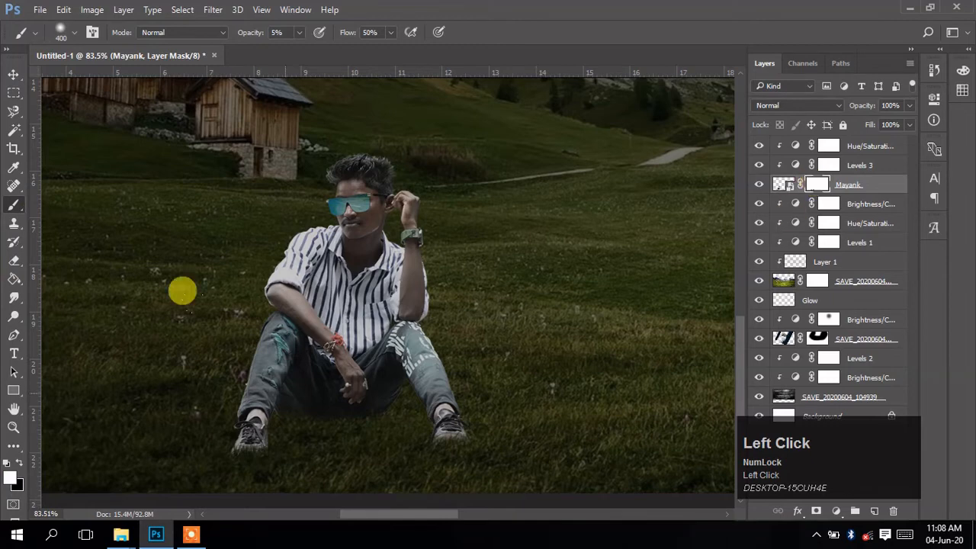
key("bracketleft")
key("bracketleft")
key("bracketleft")
key("bracketleft")
key("bracketleft")
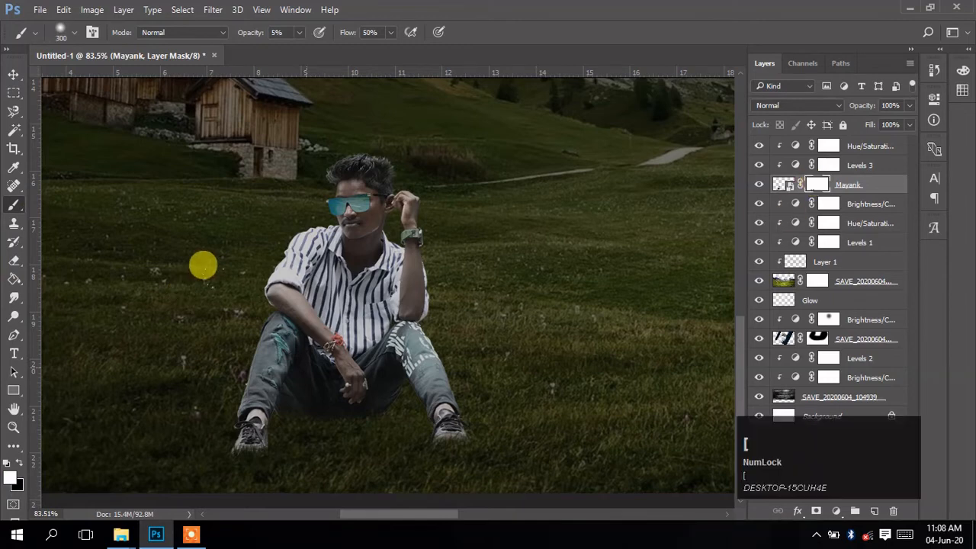
key("bracketleft")
key("bracketleft")
mouse_move(272, 279)
left_mouse_down()
mouse_move(305, 326)
mouse_move(291, 308)
mouse_move(301, 311)
mouse_move(208, 432)
mouse_move(323, 311)
mouse_move(338, 332)
mouse_move(297, 308)
mouse_move(322, 341)
mouse_move(278, 292)
mouse_move(310, 319)
mouse_move(347, 387)
mouse_move(303, 312)
mouse_move(327, 350)
left_mouse_up()
key("bracketleft")
key("bracketleft")
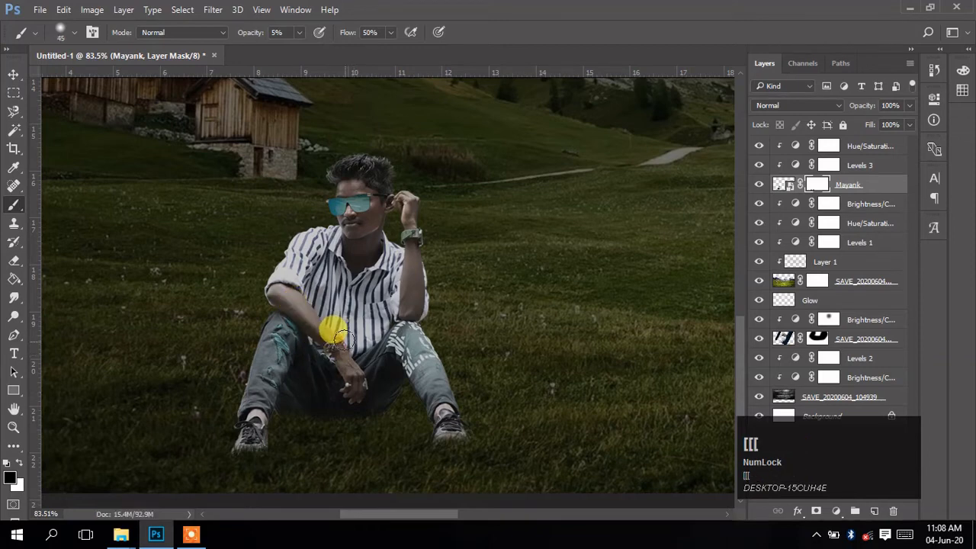
mouse_move(415, 246)
left_mouse_down()
mouse_move(411, 311)
mouse_move(404, 202)
mouse_move(410, 274)
mouse_move(412, 206)
mouse_move(408, 273)
mouse_move(349, 209)
mouse_move(352, 237)
mouse_move(367, 223)
mouse_move(355, 202)
left_mouse_up()
- Brush over the bent arm and shirt on the person's layer mask with the size 60 grass eraser
left_click(14, 261)
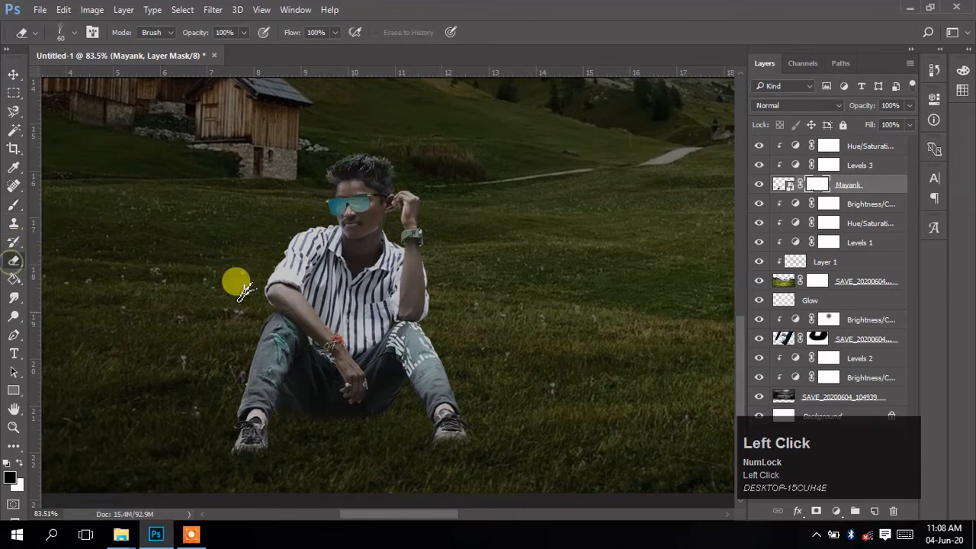
mouse_move(244, 291)
left_mouse_down()
mouse_move(276, 292)
mouse_move(321, 341)
mouse_move(365, 333)
left_mouse_up()
key("v")
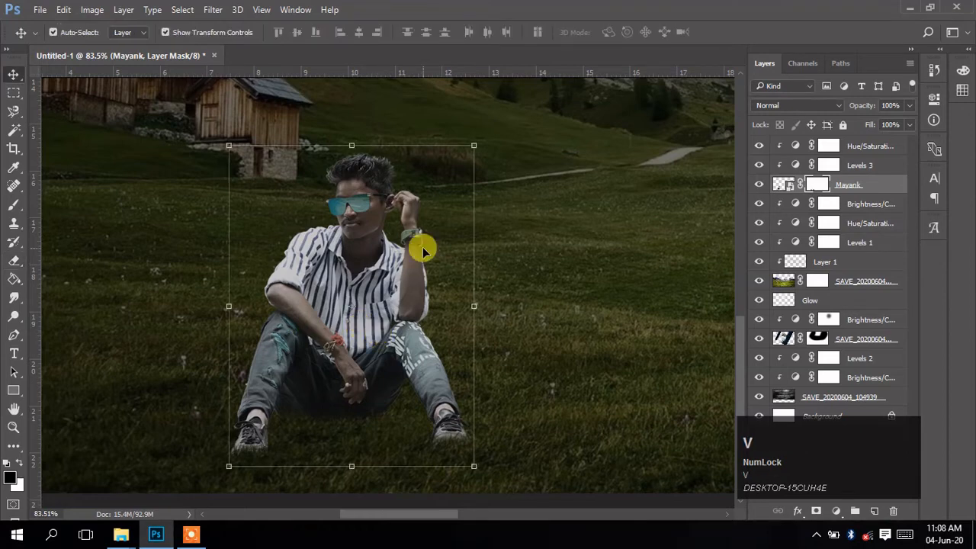
- Brighten the seated person with a clipped Brightness/Contrast adjustment set to brightness 48
left_click(836, 510)
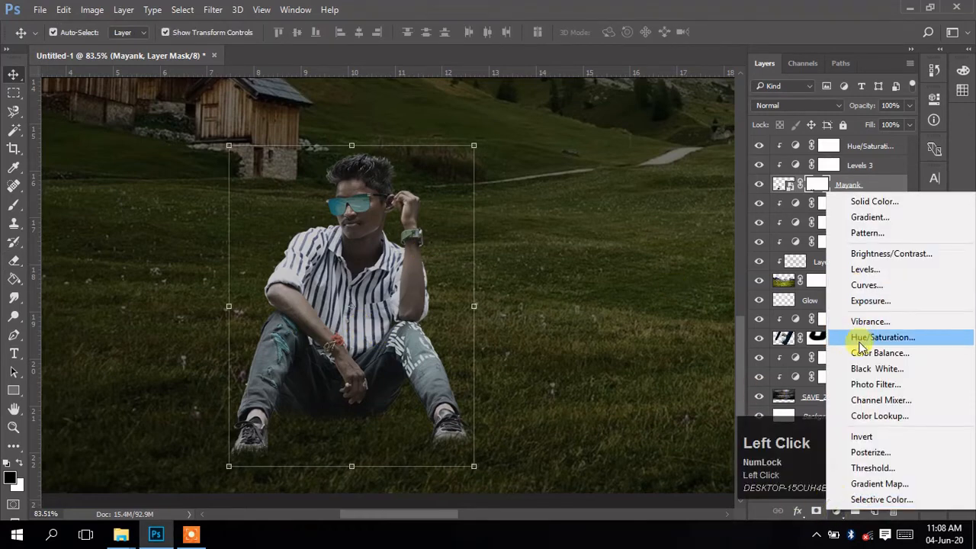
left_click(865, 257)
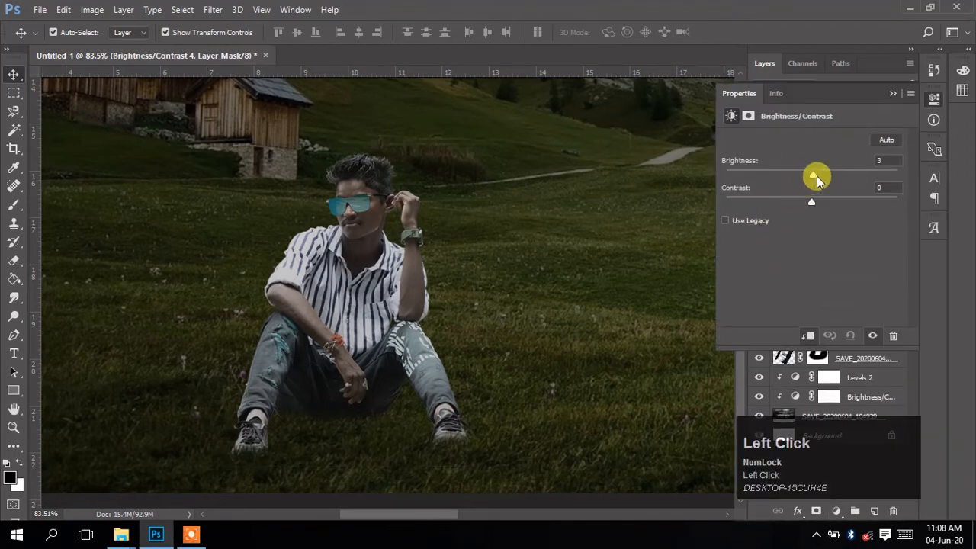
left_click_drag(816, 179, 840, 179)
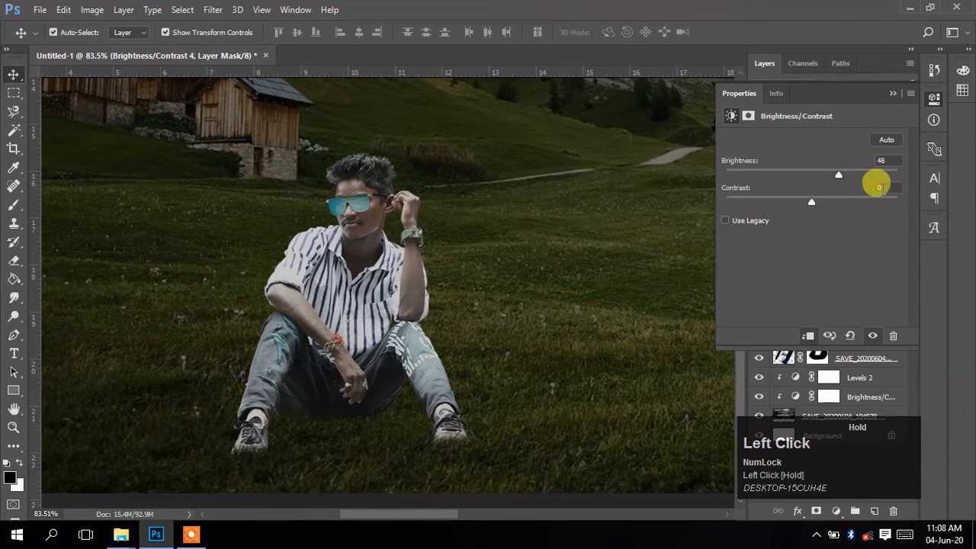
left_click(893, 96)
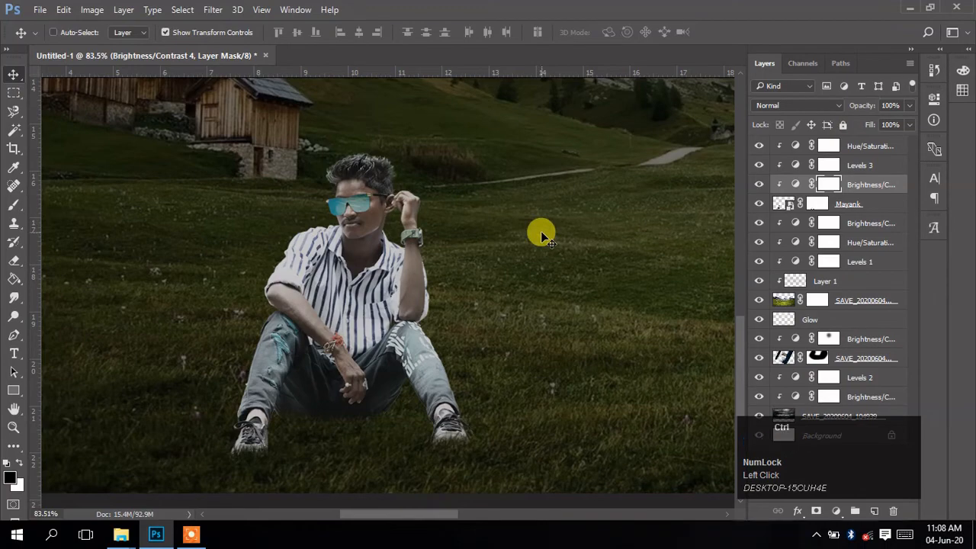
key("ctrl+0")
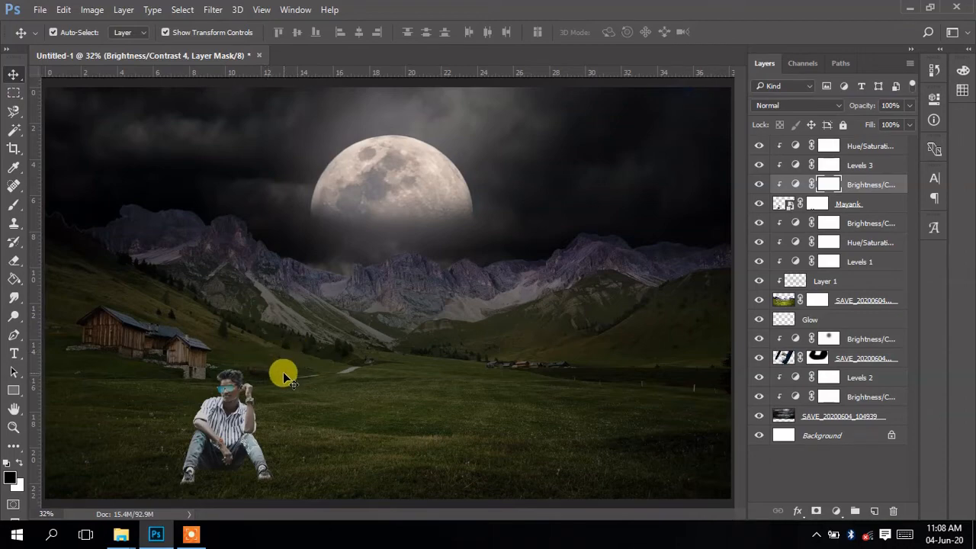
- Place SAVE_20200604_104921.png, the pink heart badge, into the composite and scale it down to about 11%
mouse_move(120, 534)
left_click(91, 472)
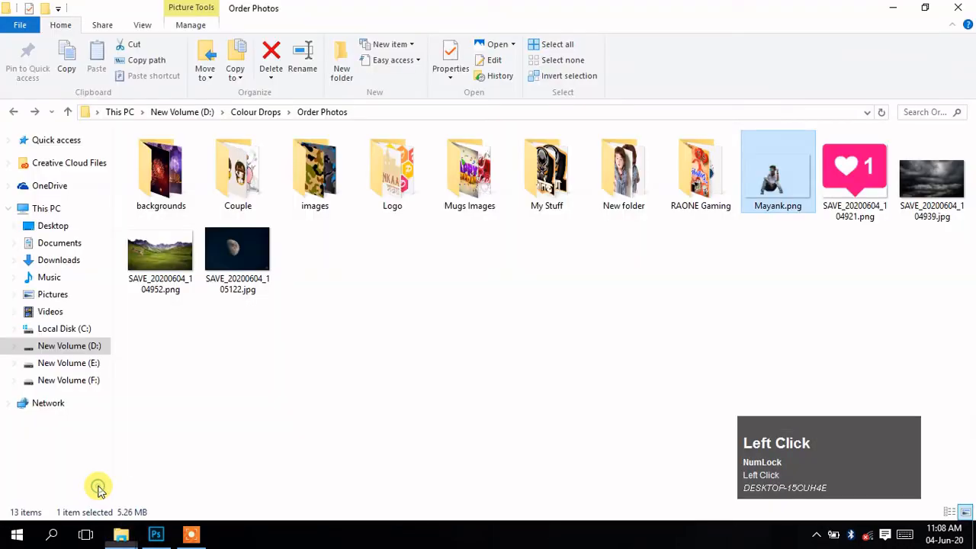
left_click(845, 177)
left_click_drag(859, 179, 229, 360)
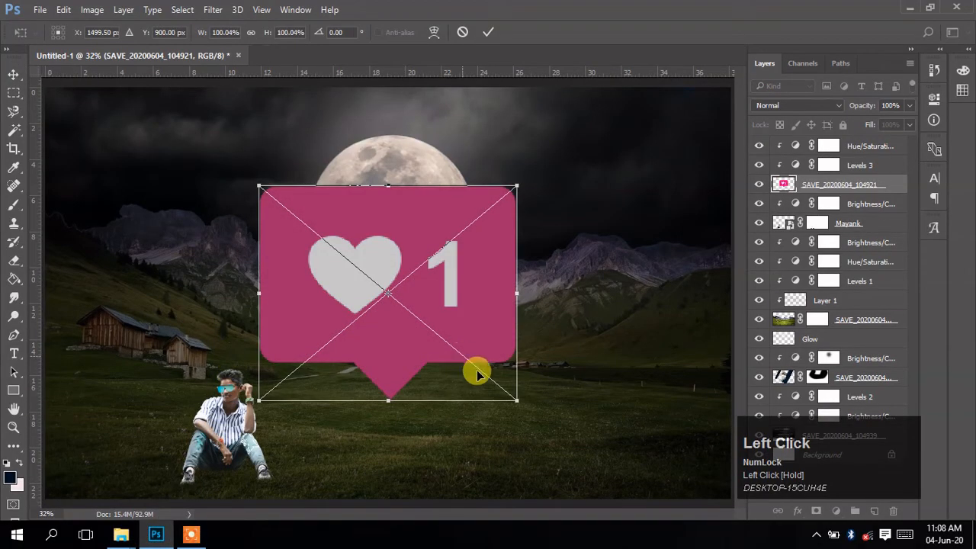
left_click_drag(516, 400, 396, 300)
left_click(485, 32)
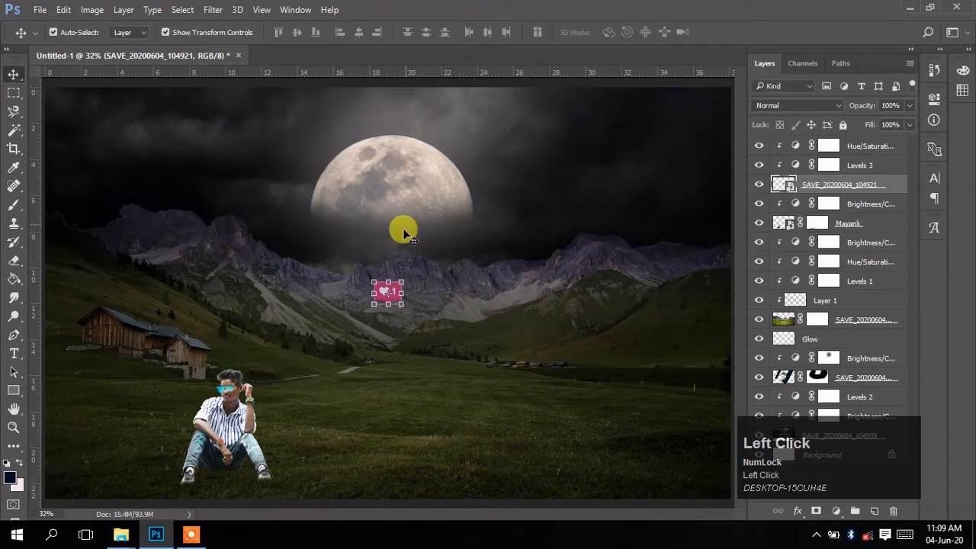
- Move the heart badge above the seated person's head and rotate it about 15° clockwise
key("z")
left_click(393, 284)
left_click(393, 285)
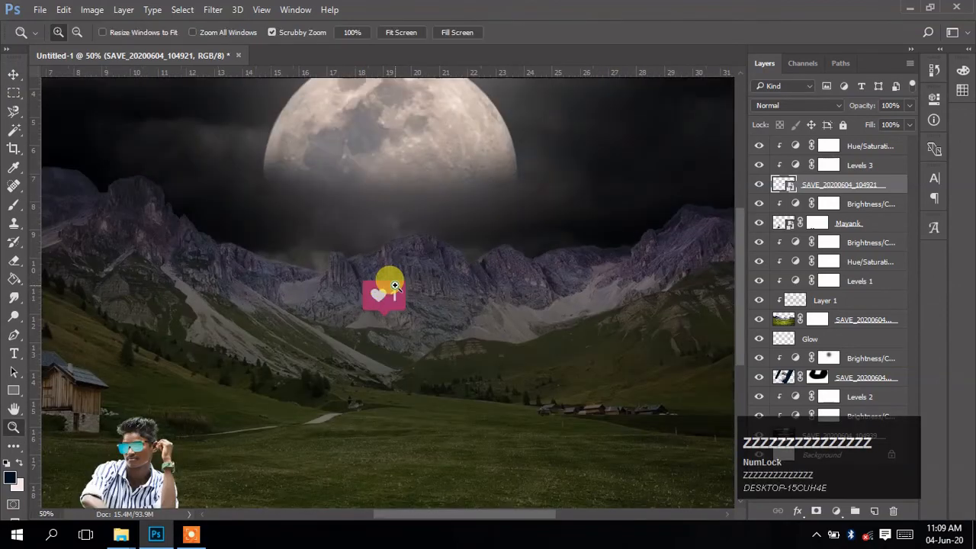
left_click(396, 286)
left_click_drag(392, 353, 429, 322)
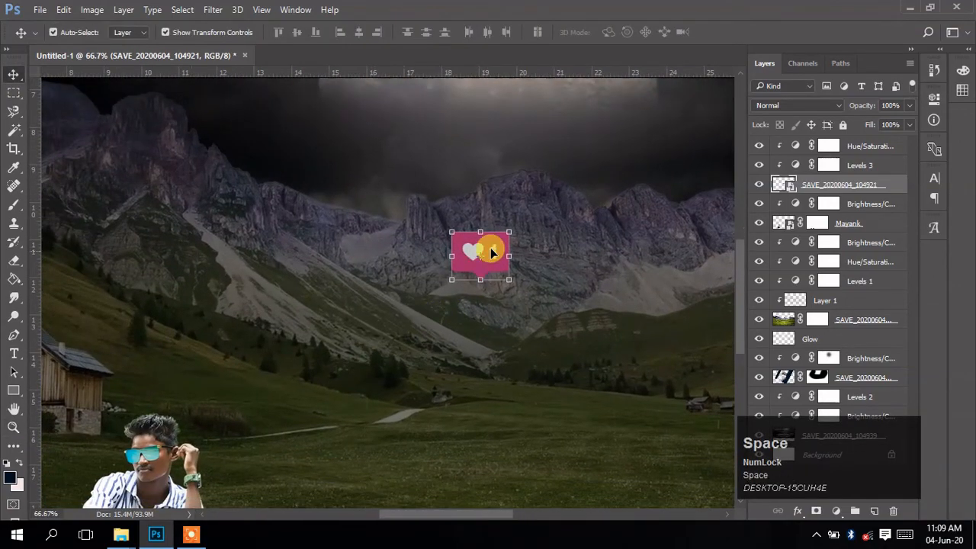
left_click_drag(472, 282, 168, 378)
key("ctrl+t")
left_click_drag(195, 343, 202, 355)
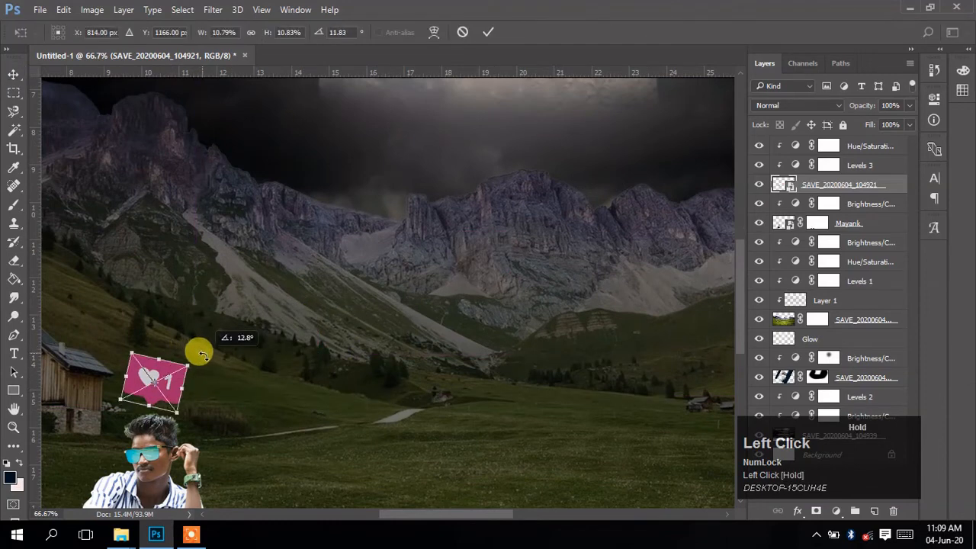
left_click_drag(170, 385, 194, 381)
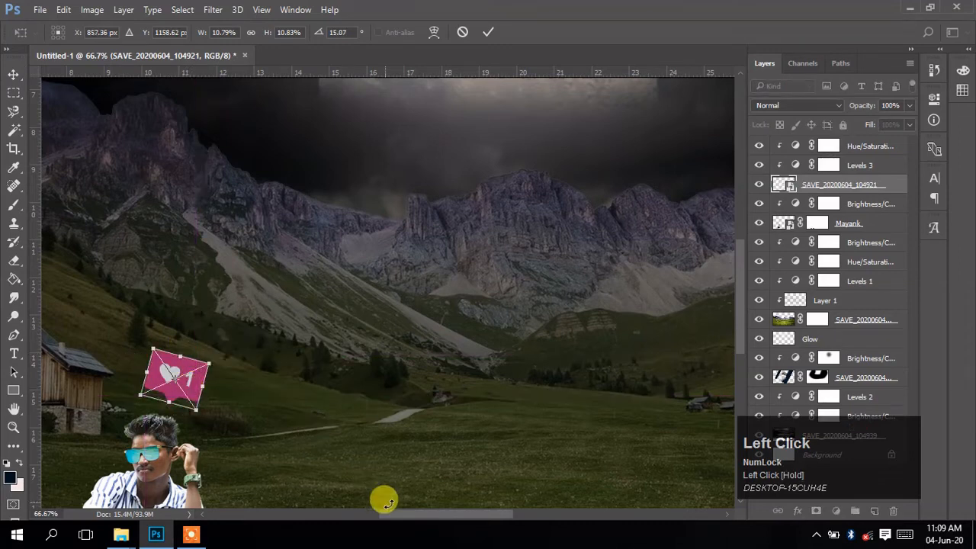
mouse_move(385, 501)
left_mouse_down()
mouse_move(398, 512)
mouse_move(370, 510)
left_mouse_up()
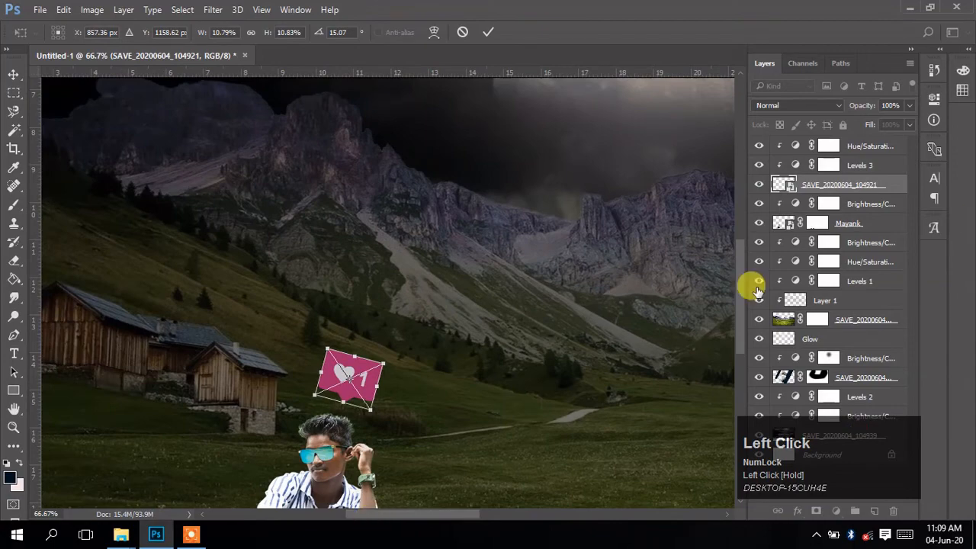
left_click_drag(745, 300, 744, 343)
left_click(489, 35)
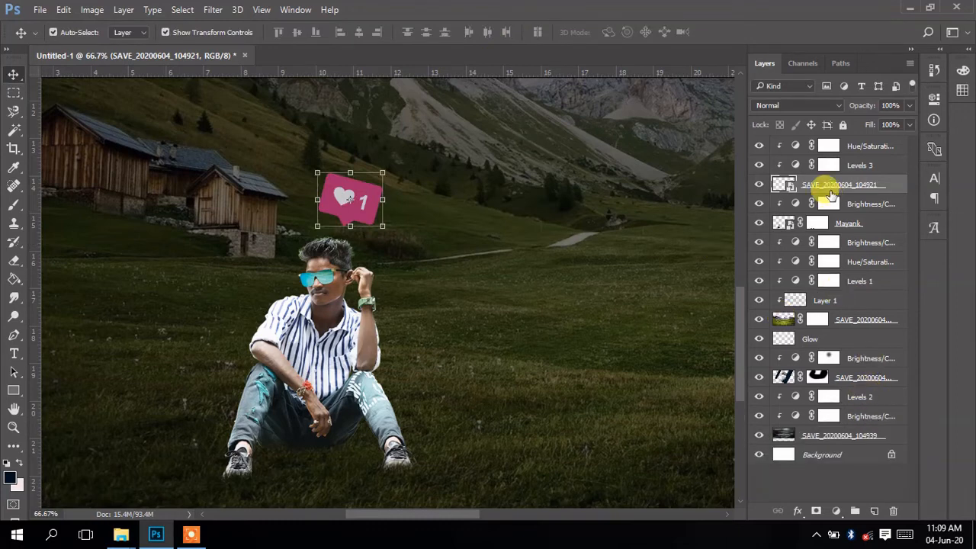
- Try moving the heart badge layer to the top of the layer stack, and undo back to before the badge was placed
left_click_drag(827, 184, 822, 135)
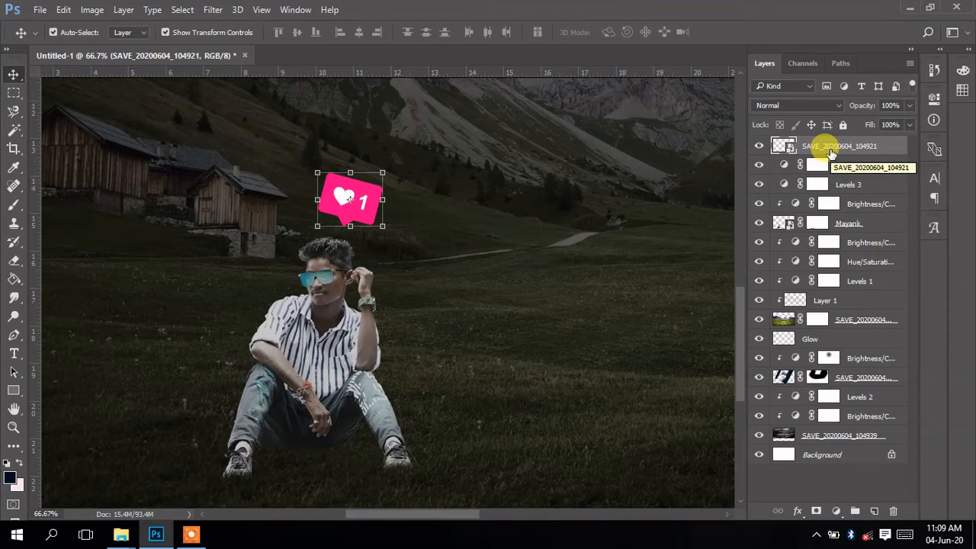
key("ctrl+alt+z")
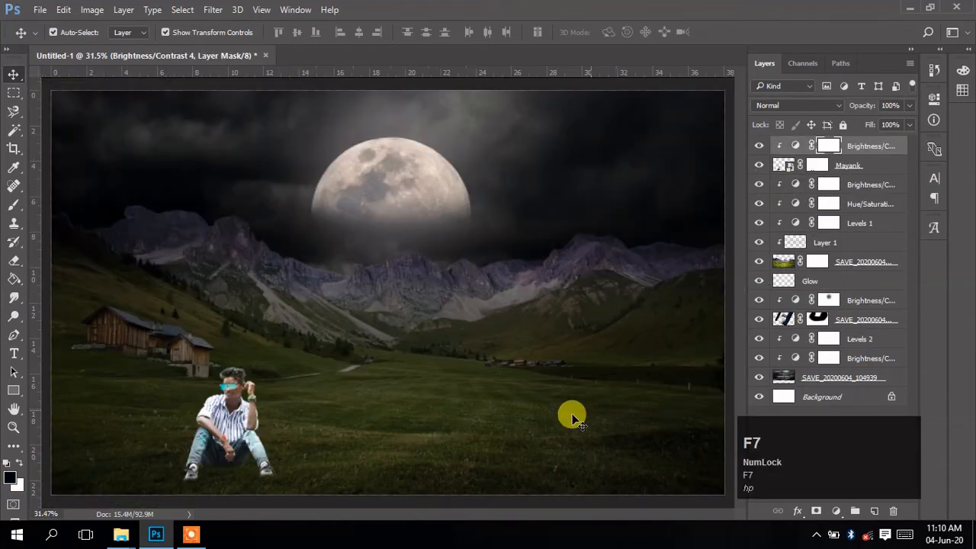
- Place SAVE_20200604_104921.png as the topmost layer and scale the heart badge down to 12.74%
left_click(131, 526)
left_click(134, 492)
left_click_drag(847, 183, 299, 357)
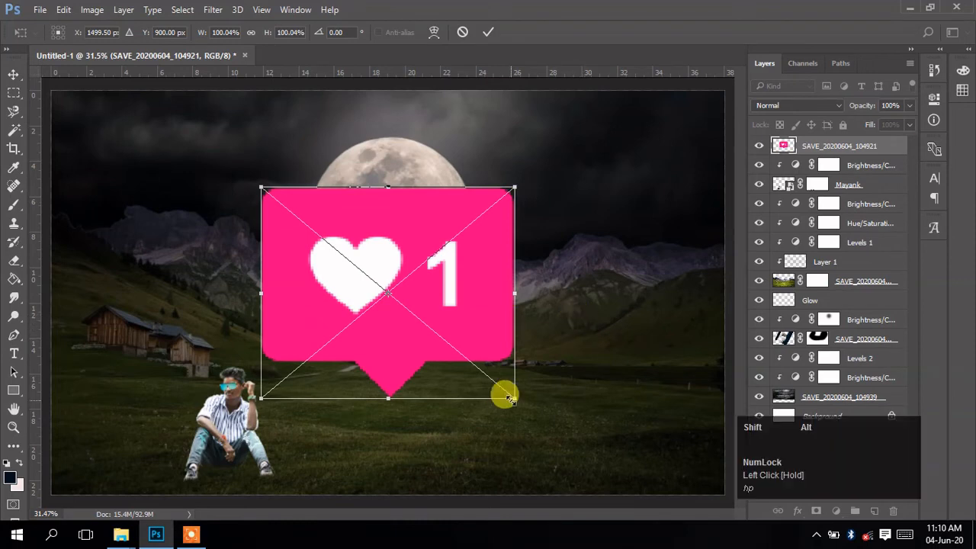
left_click_drag(513, 395, 412, 303)
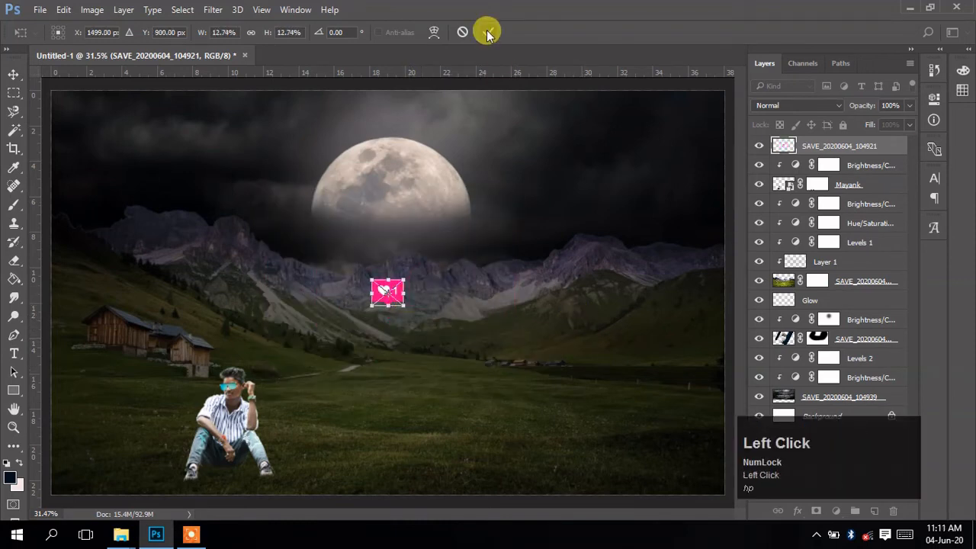
left_click(487, 32)
- Rasterize the placed heart badge layer
right_click(804, 144)
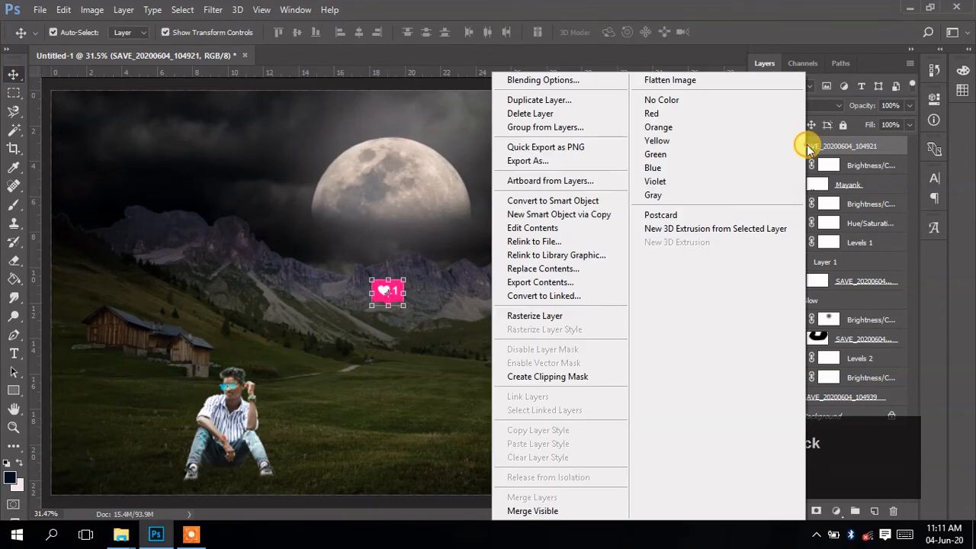
left_click(549, 201)
right_click(823, 157)
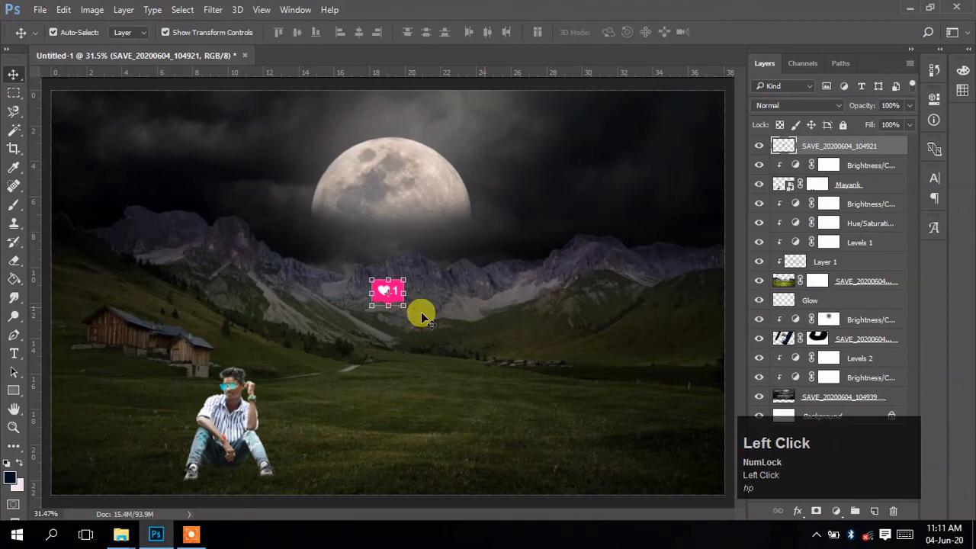
- Move the rasterized heart badge just above the seated person's head and rotate it about 18° clockwise
key("z")
left_click_drag(504, 424, 520, 406)
key("space")
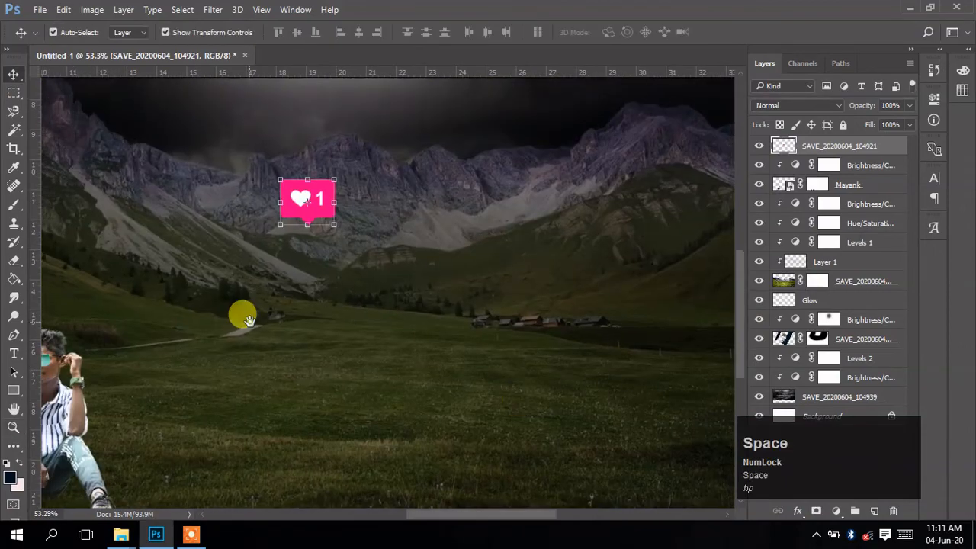
left_click_drag(250, 321, 456, 339)
left_click_drag(527, 227, 280, 322)
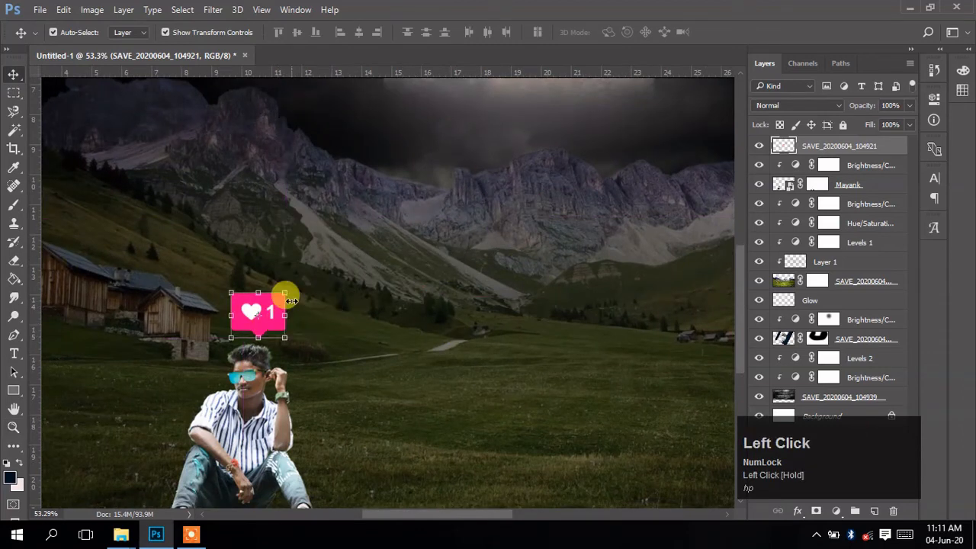
key("ctrl+t")
left_click_drag(292, 280, 307, 285)
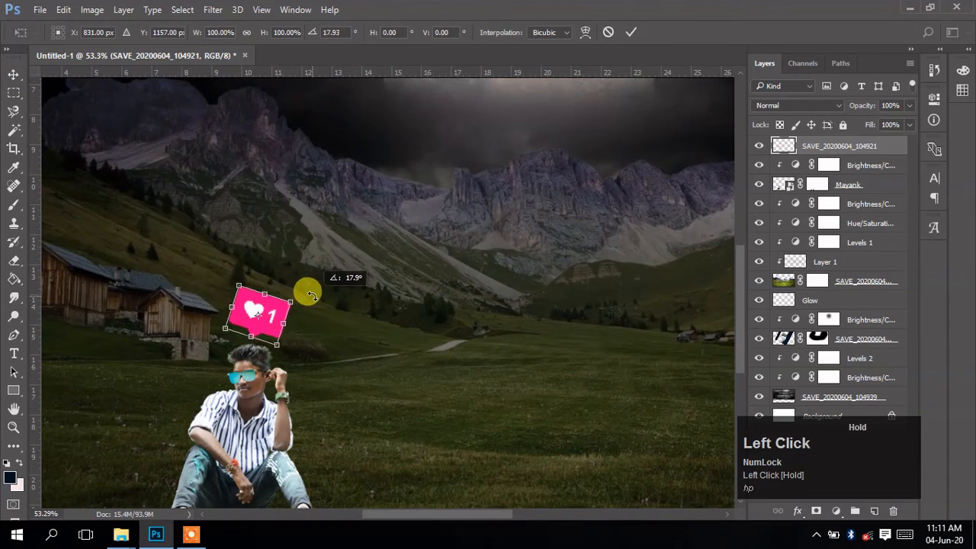
left_click_drag(262, 312, 290, 325)
left_click(632, 32)
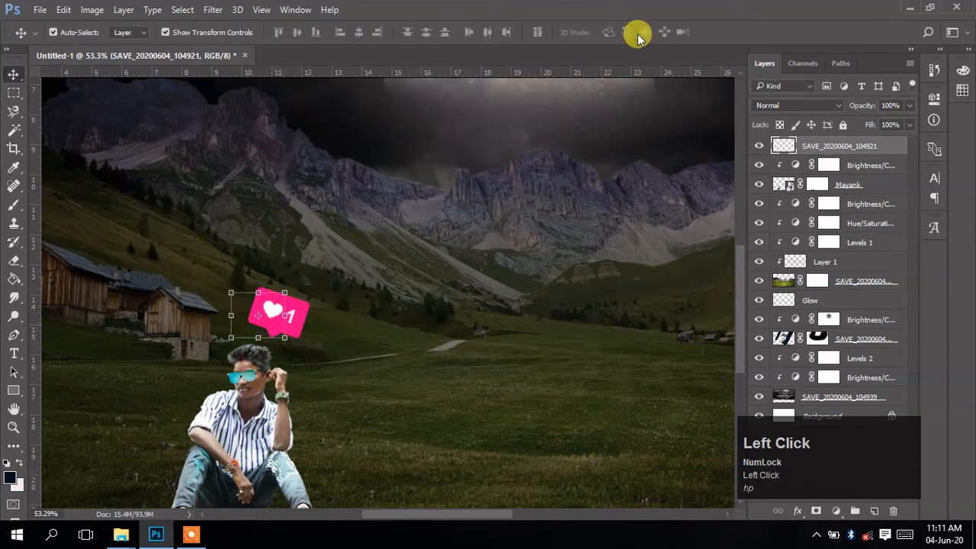
- Scale the heart badge down proportionally to 53.05% and move it closer to the seated person's head
left_click(362, 326)
left_click(298, 322)
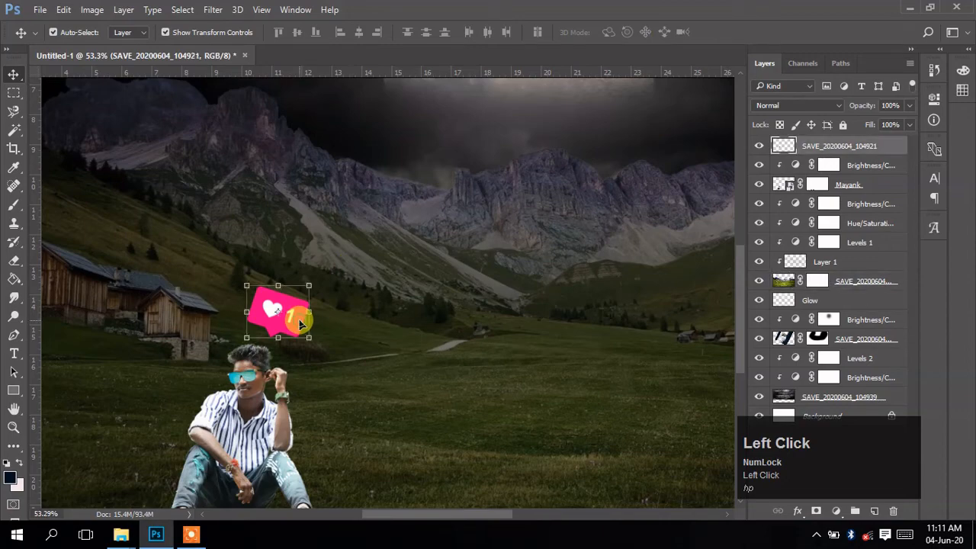
key("z")
left_click_drag(268, 328, 278, 330)
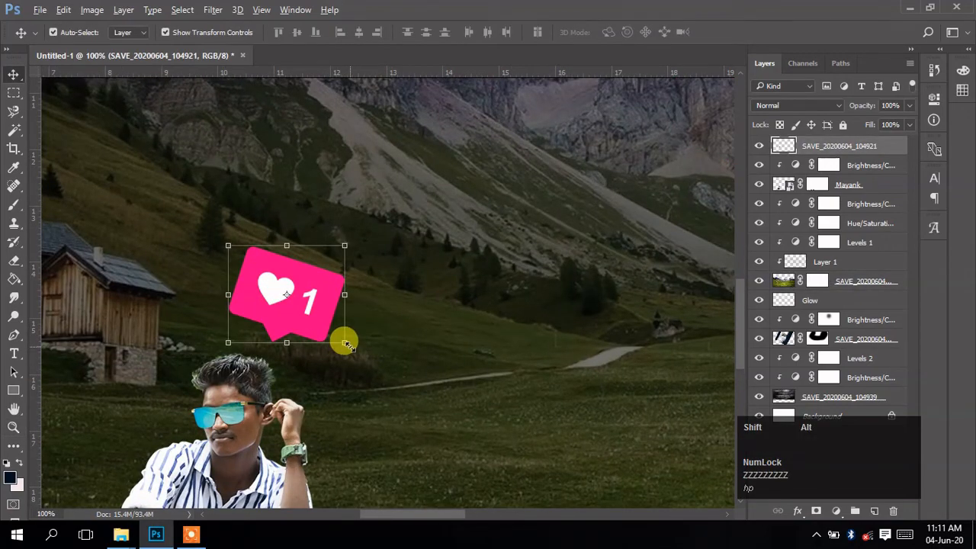
left_click_drag(344, 341, 323, 329)
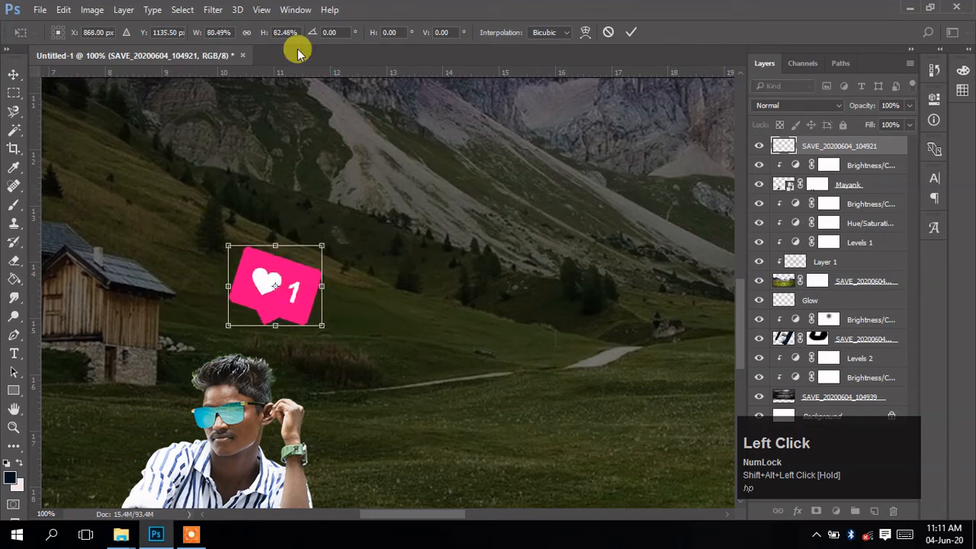
left_click_drag(228, 245, 241, 256)
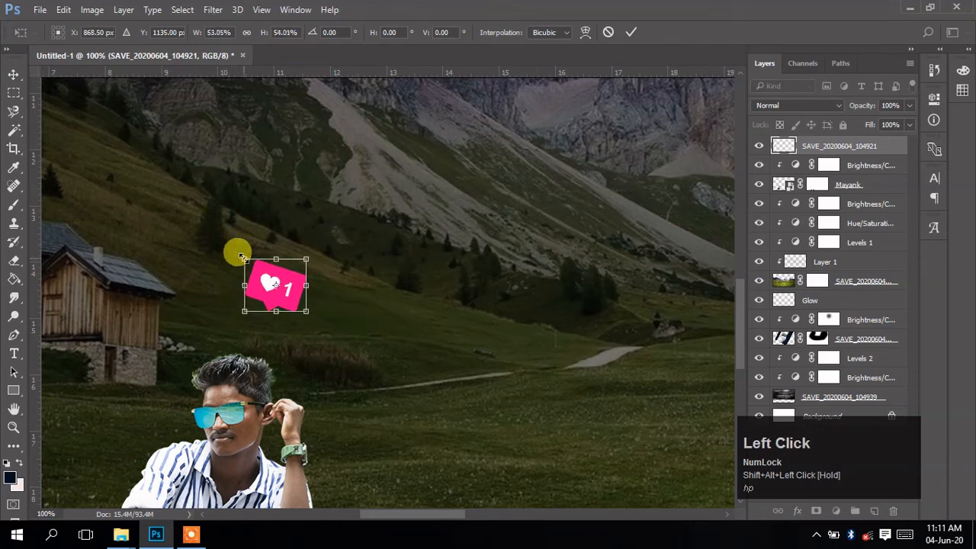
left_click(246, 32)
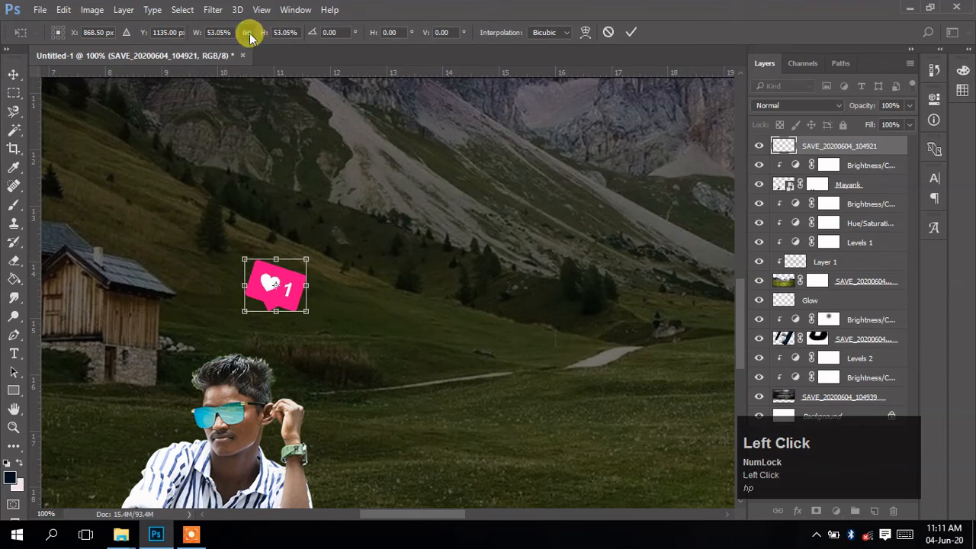
left_click(631, 32)
left_click_drag(293, 291, 301, 326)
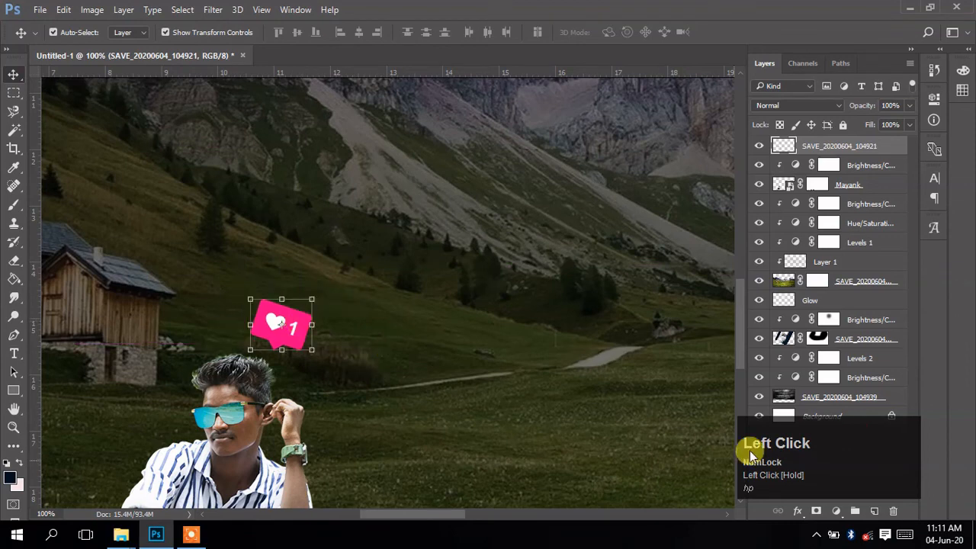
- Add a Brightness/Contrast adjustment clipped to the heart badge, with brightness 60 and contrast 20
left_click(836, 511)
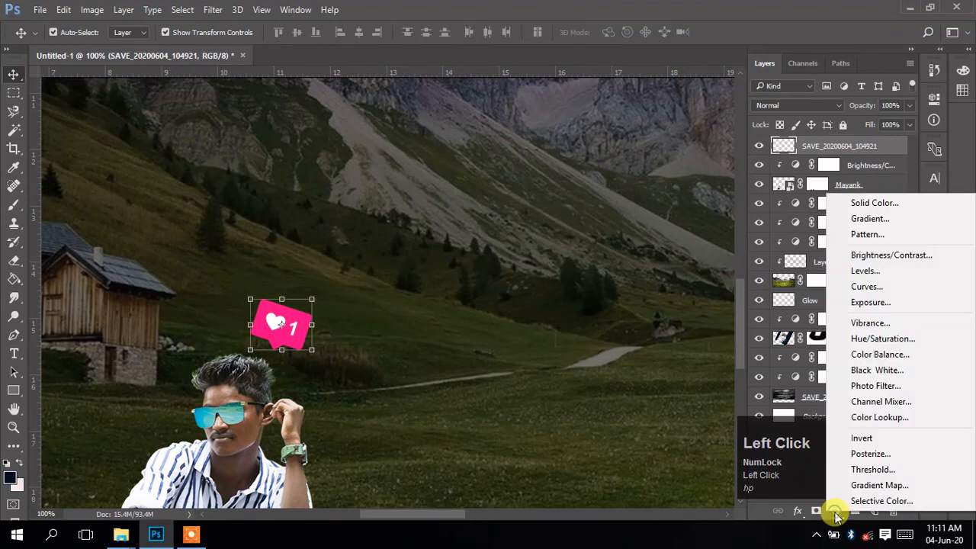
left_click(866, 257)
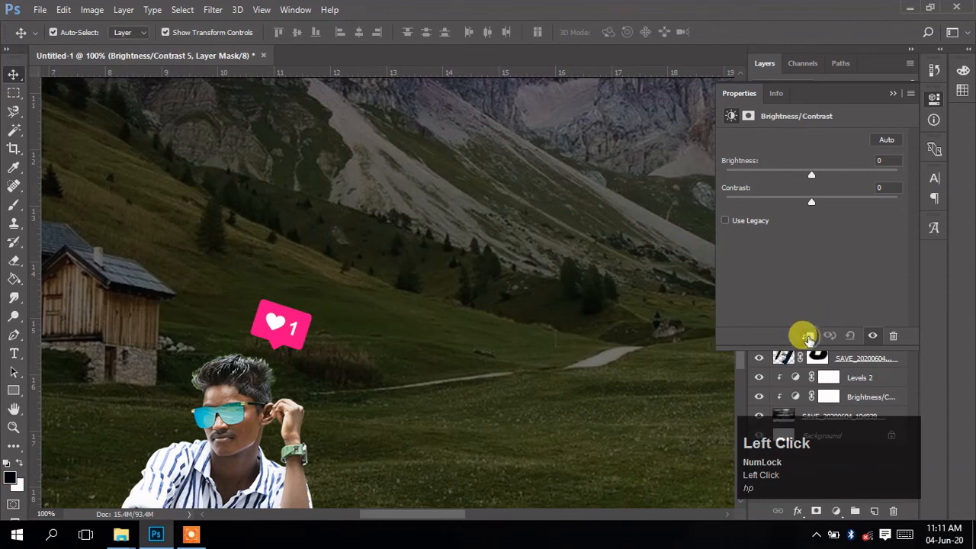
left_click(806, 337)
left_click_drag(812, 175, 829, 203)
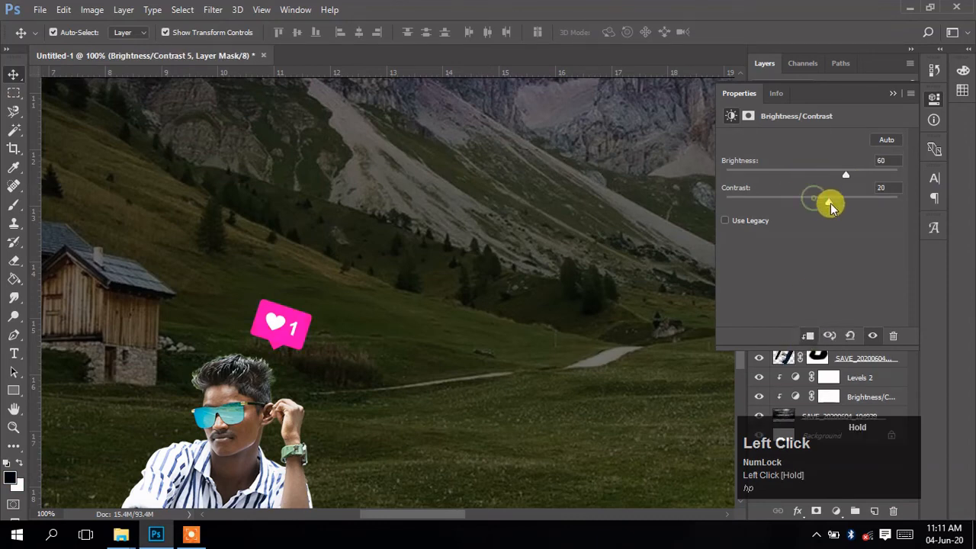
left_click(892, 95)
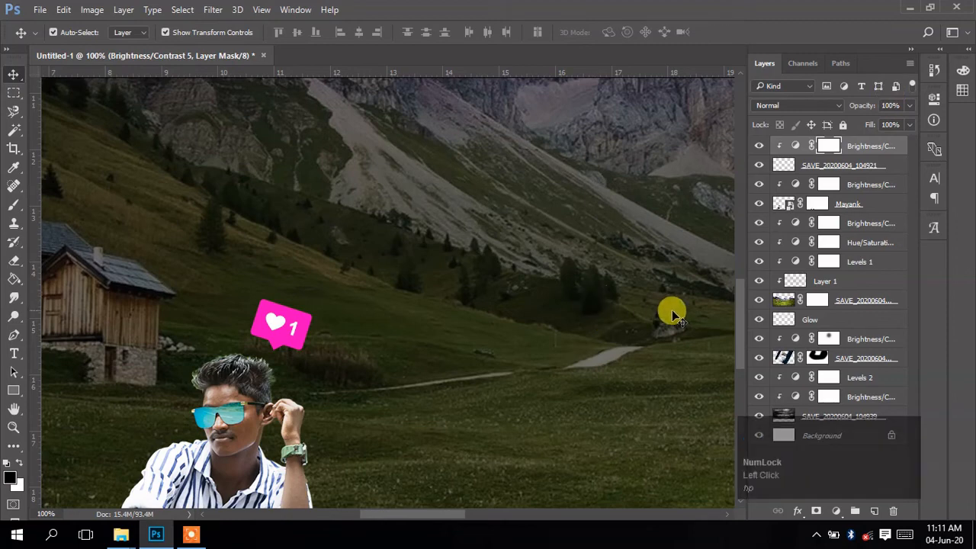
- Create a new layer above the badge's adjustment and set the foreground colour to the badge's pink, ff00bd
left_click(874, 510)
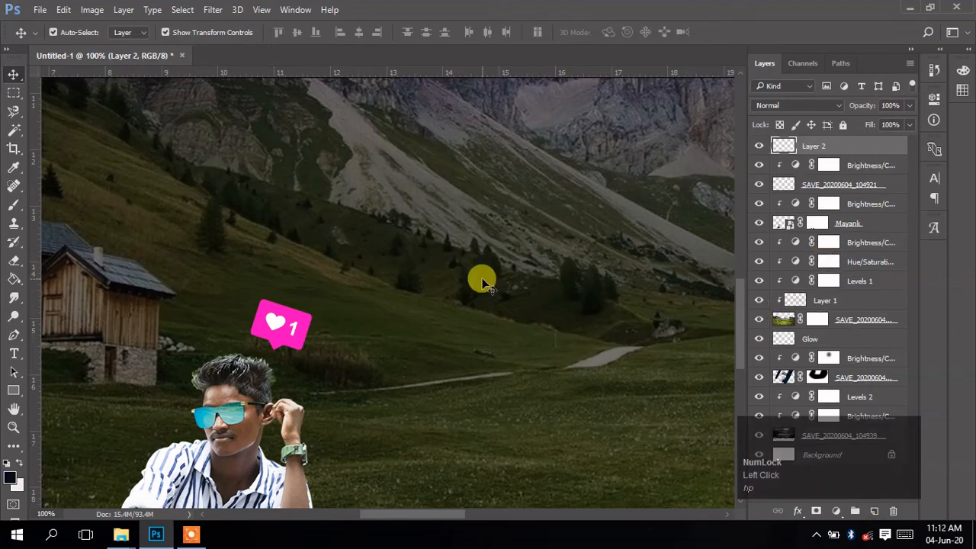
left_click(22, 466)
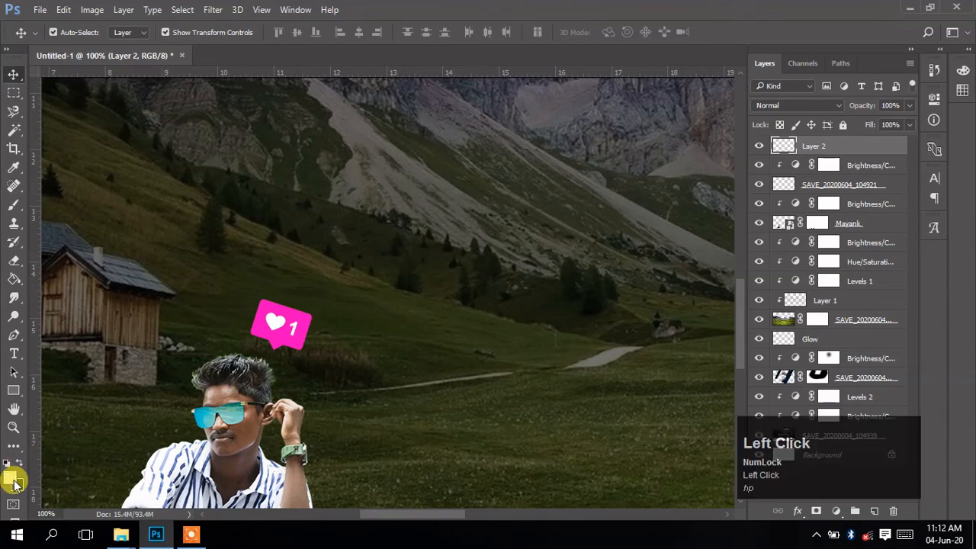
left_click(10, 476)
left_click(310, 319)
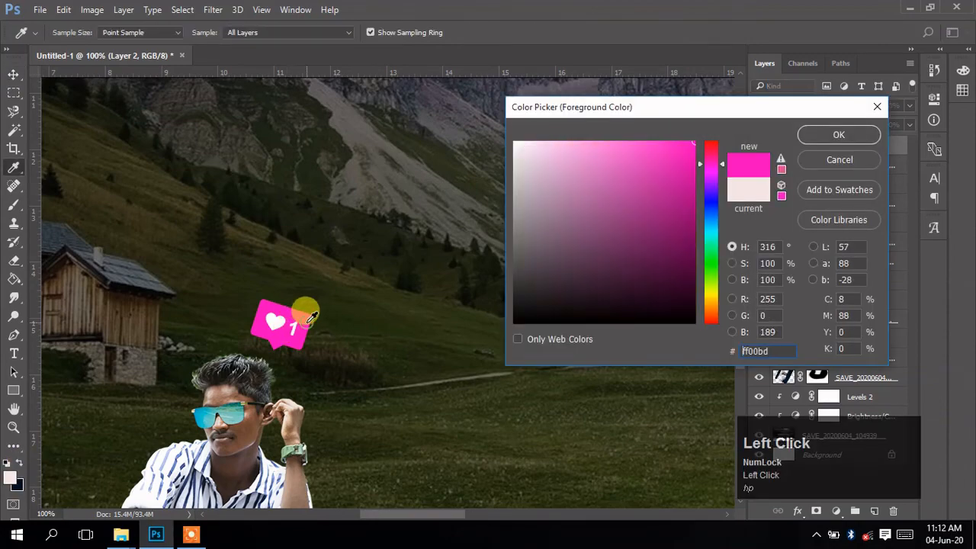
left_click(834, 135)
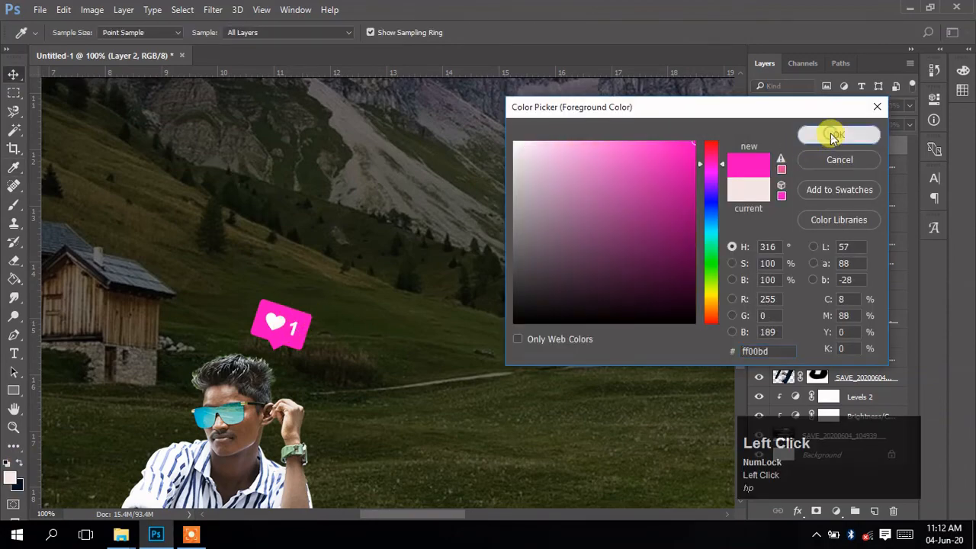
- Paint a soft pink glow centred on the heart badge using a 150-pixel brush at 80% opacity
left_click(14, 204)
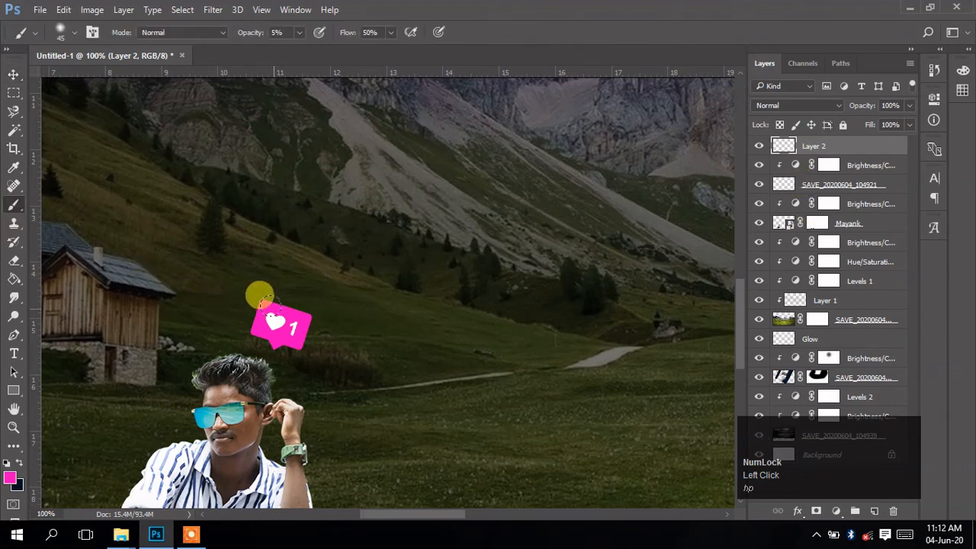
key("bracketright")
key("bracketright")
key("bracketright")
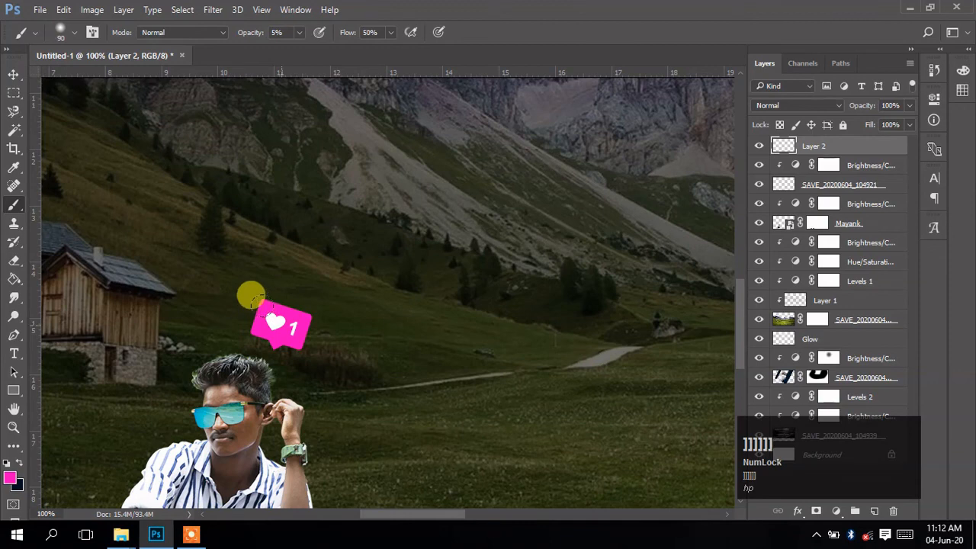
key("bracketright")
key("bracketright")
key("bracketright")
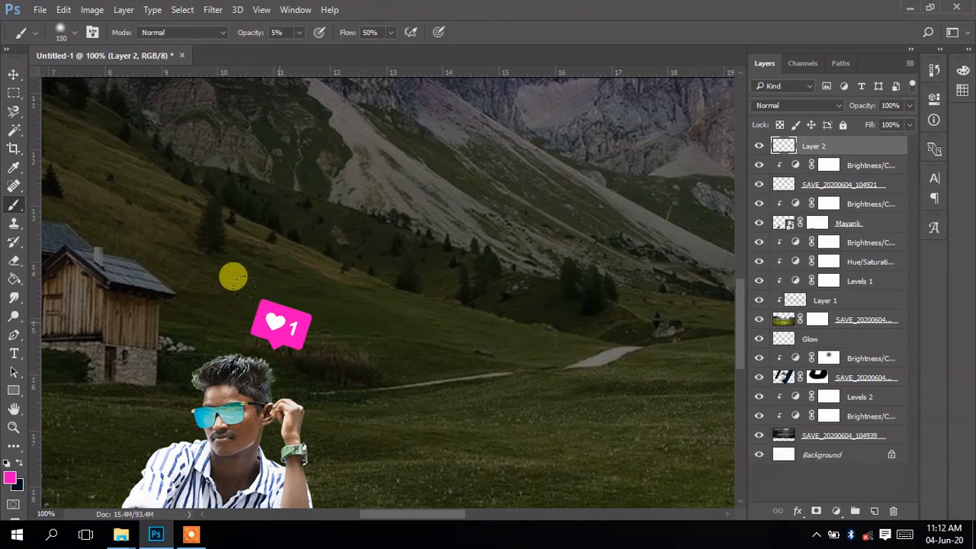
left_click(233, 277)
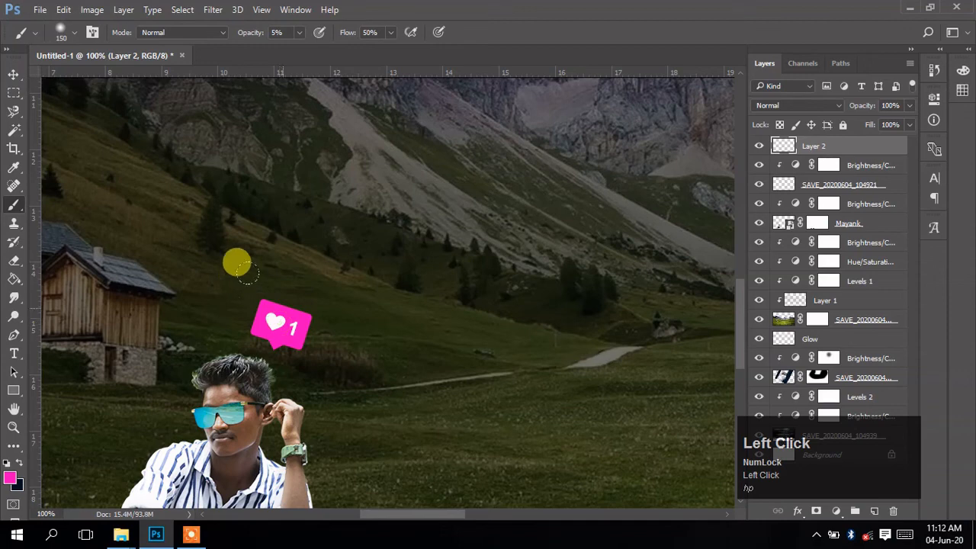
left_click(298, 32)
left_click_drag(299, 50, 348, 61)
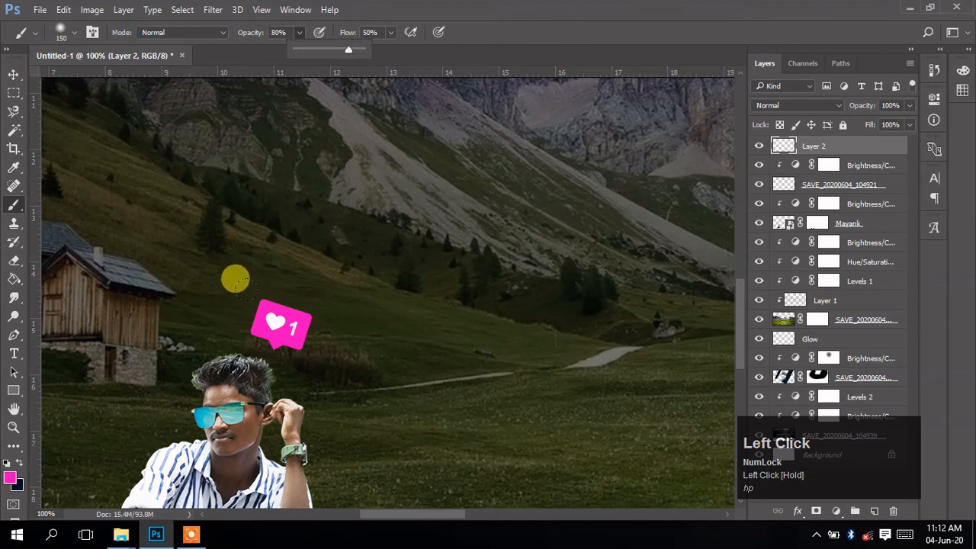
left_click(282, 323)
left_click(282, 323)
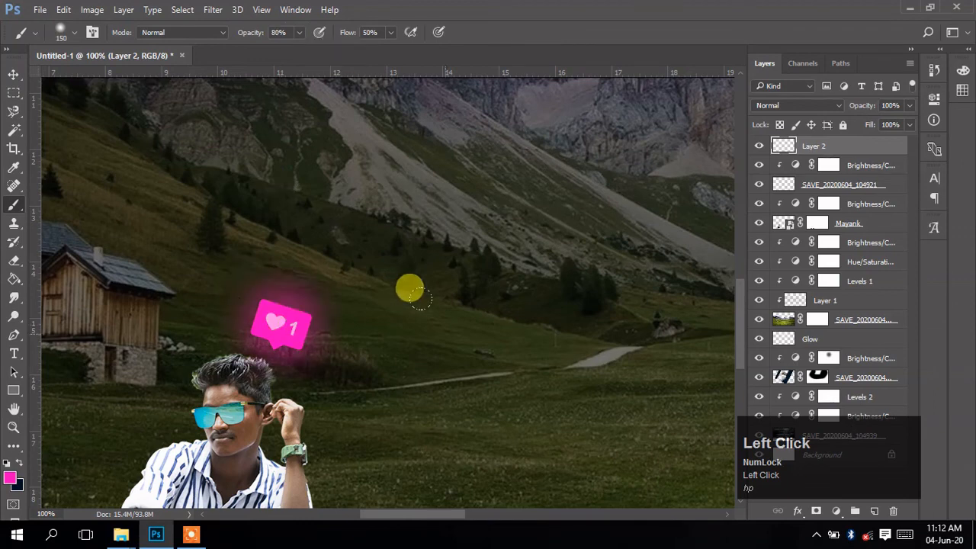
- Enlarge the pink glow proportionally around its centre to about 117%
left_click(13, 74)
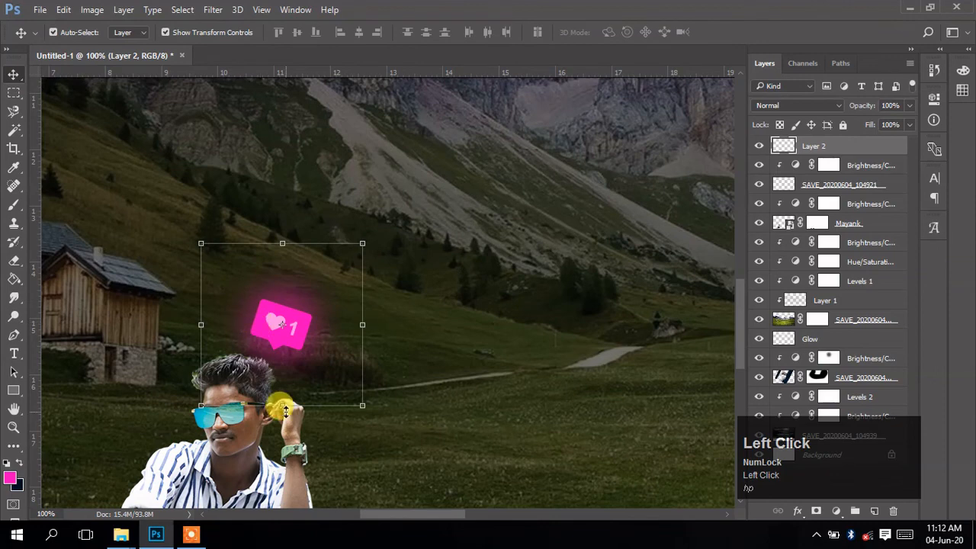
left_click_drag(363, 404, 376, 418)
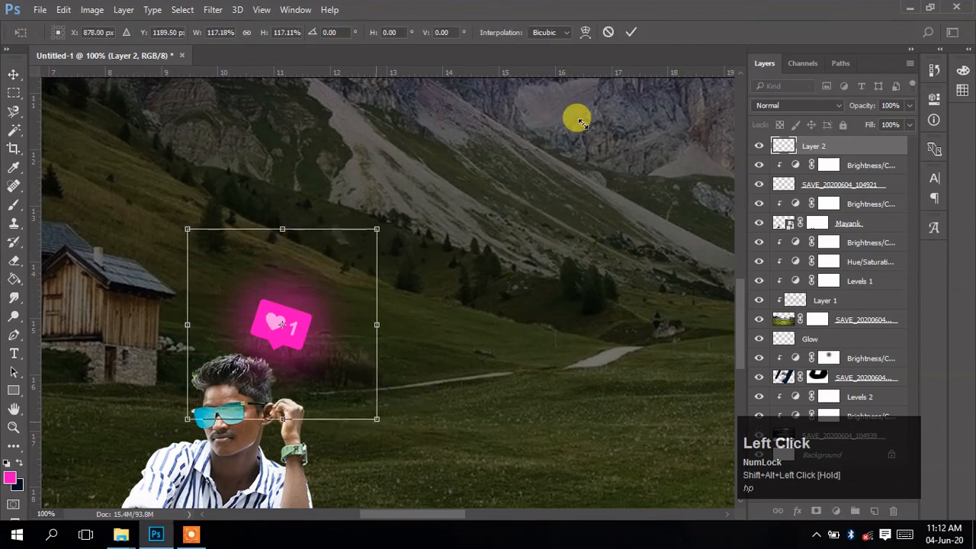
left_click(628, 32)
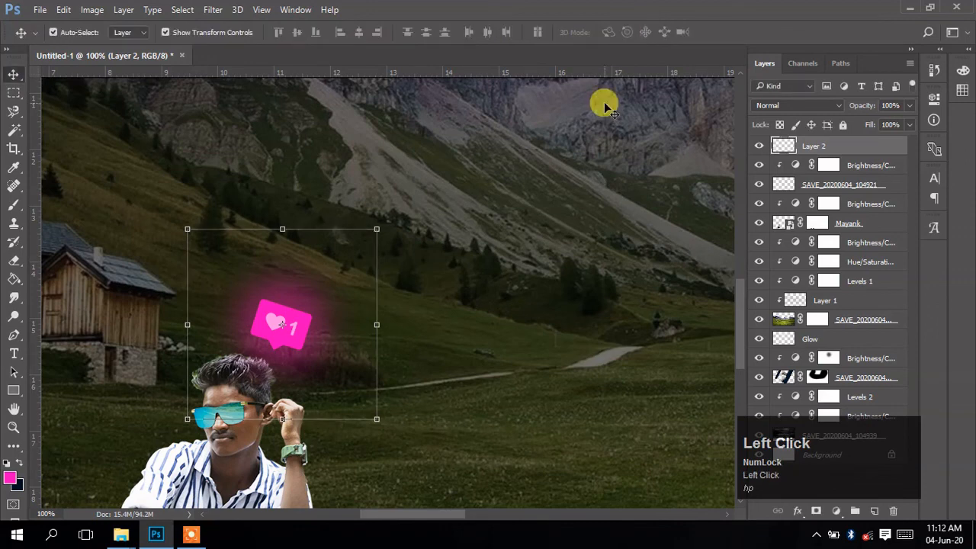
- Set the pink glow layer to 70% opacity and the Hard Light blend mode, trying Overlay first
left_click(908, 105)
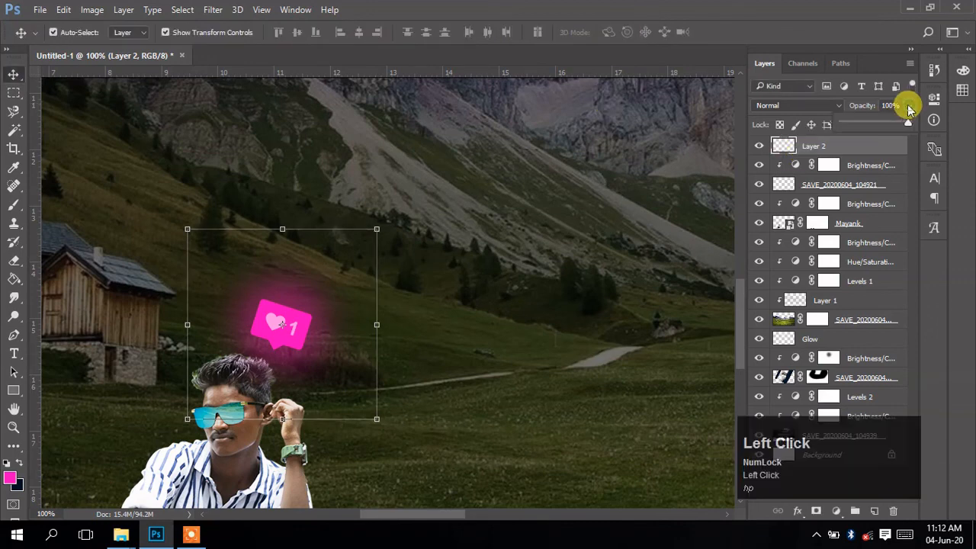
left_click_drag(908, 110, 894, 124)
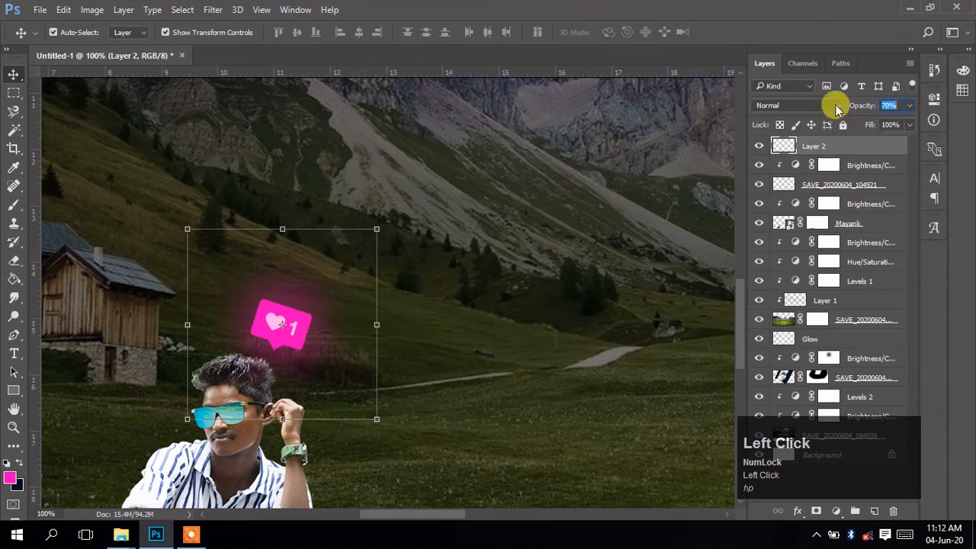
left_click(840, 106)
left_click(773, 247)
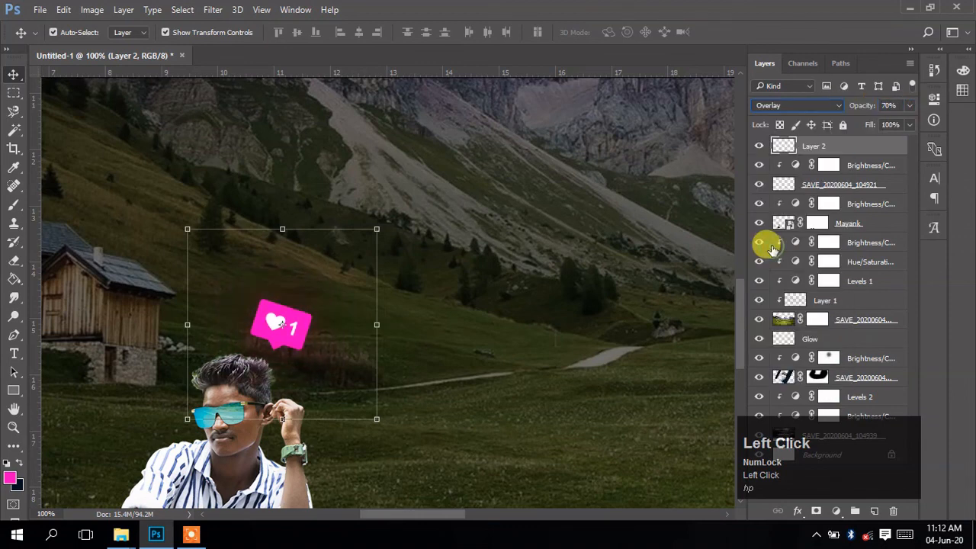
left_click(834, 103)
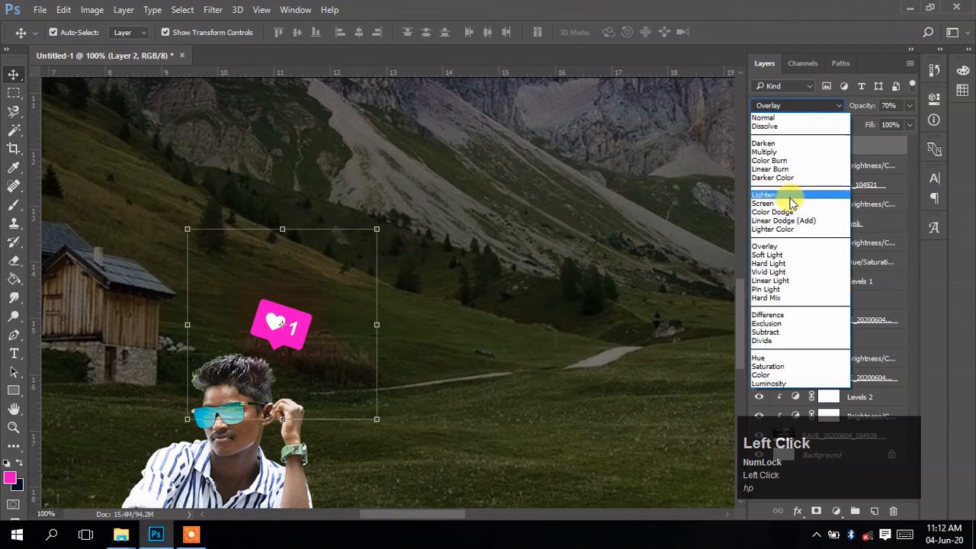
left_click(769, 263)
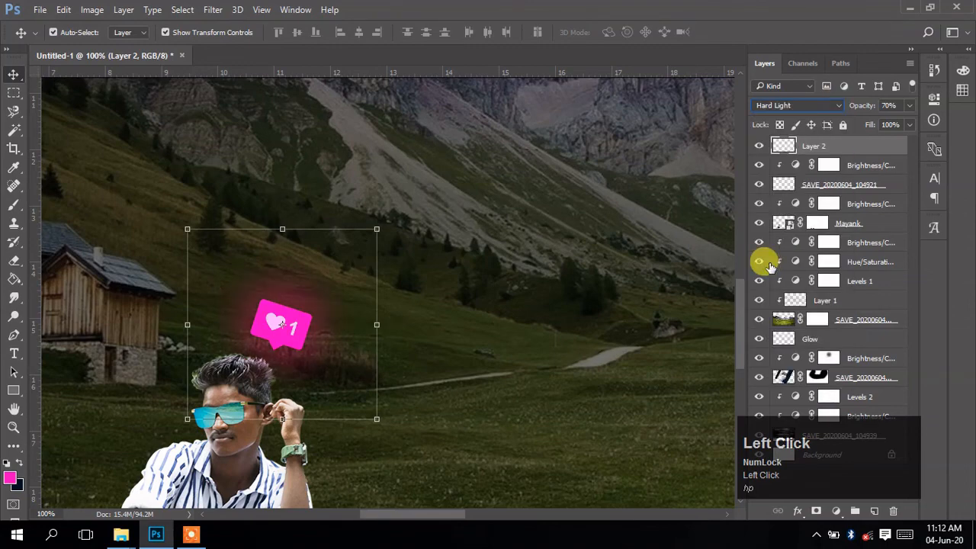
- Fit the whole composite in view and deselect all layers to examine the overall result
left_click(528, 212)
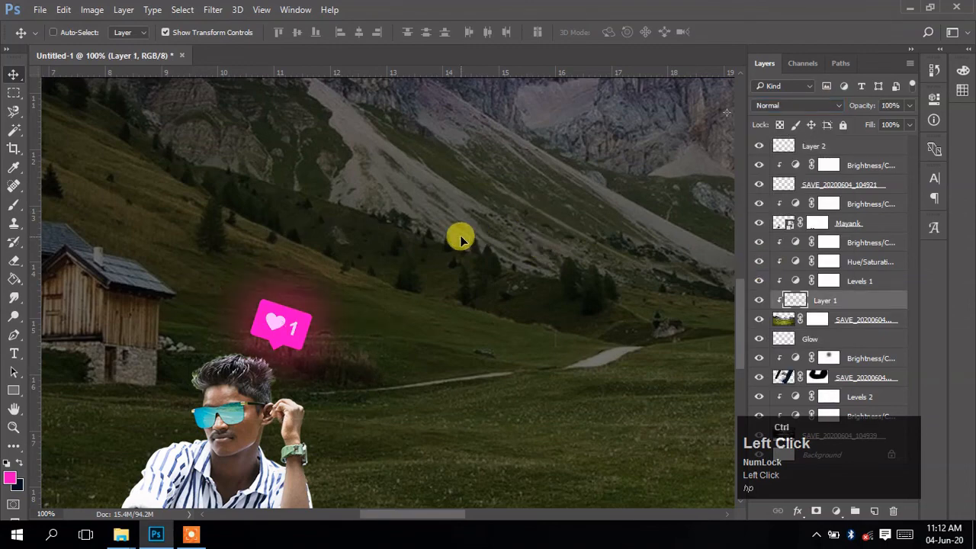
key("ctrl+0")
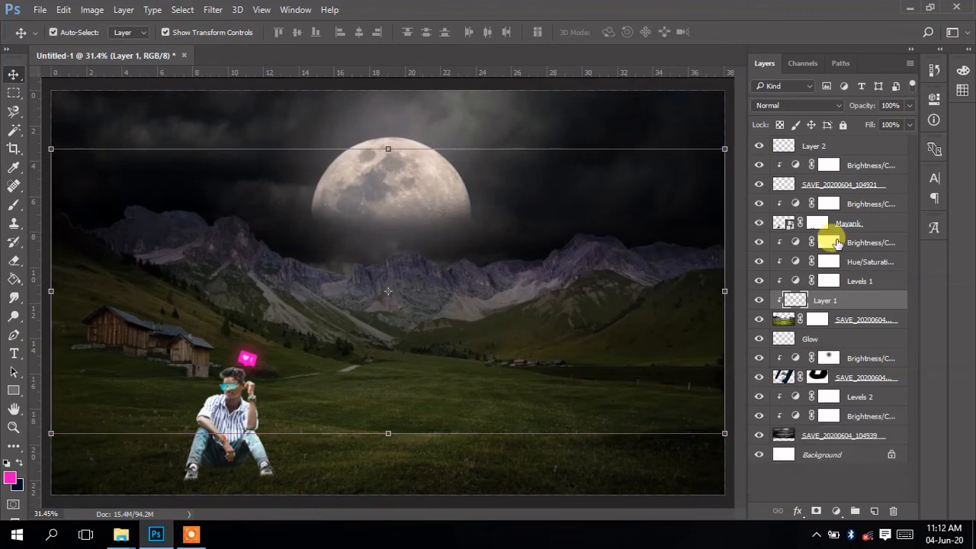
left_click(941, 329)
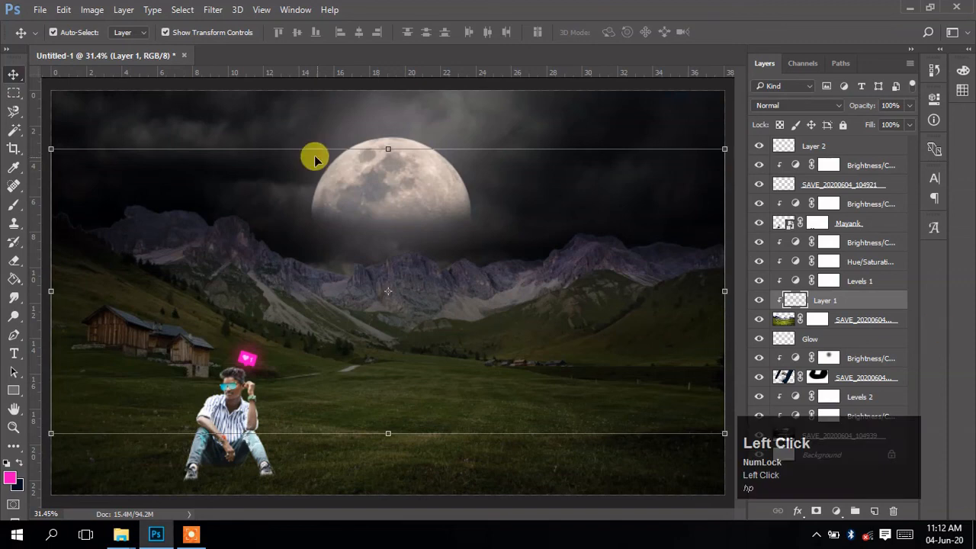
left_click(183, 81)
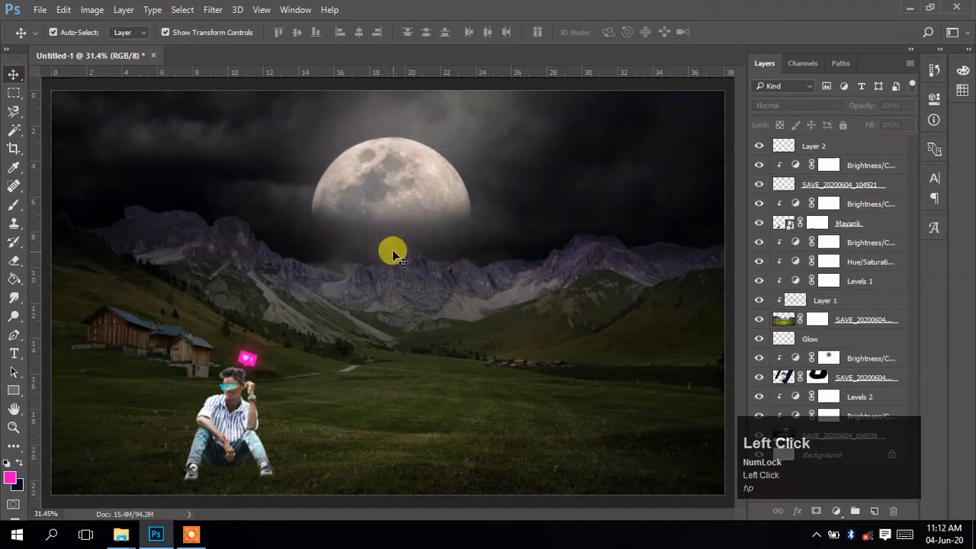